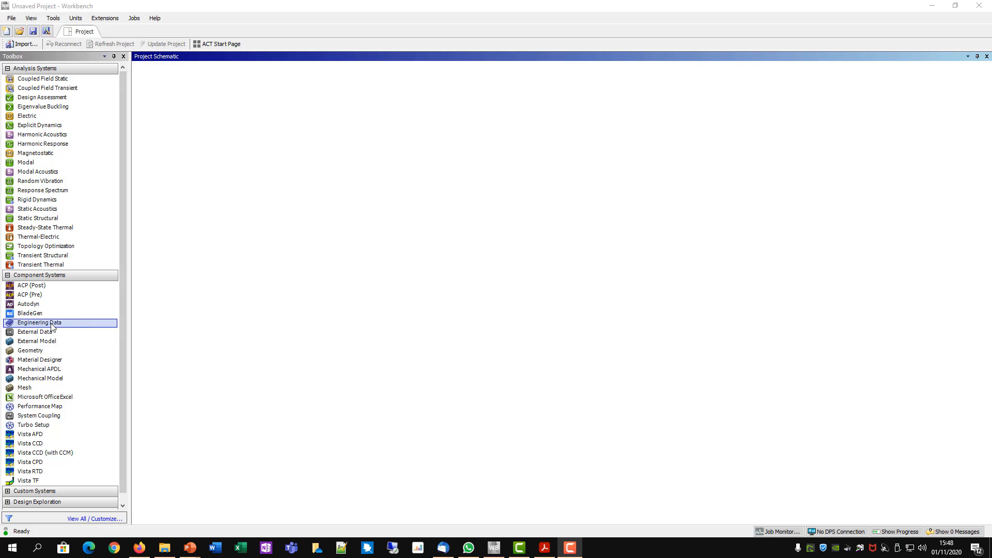
- Add a standalone Engineering Data component to the project schematic and open its Engineering Data cell for editing
left_click_drag(35, 327, 198, 90)
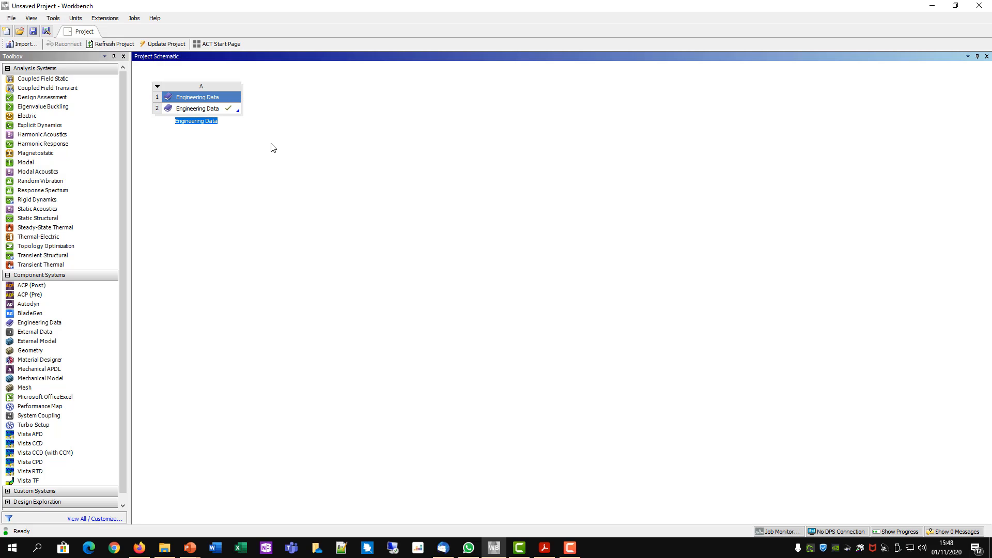
left_click(198, 112)
right_click(197, 109)
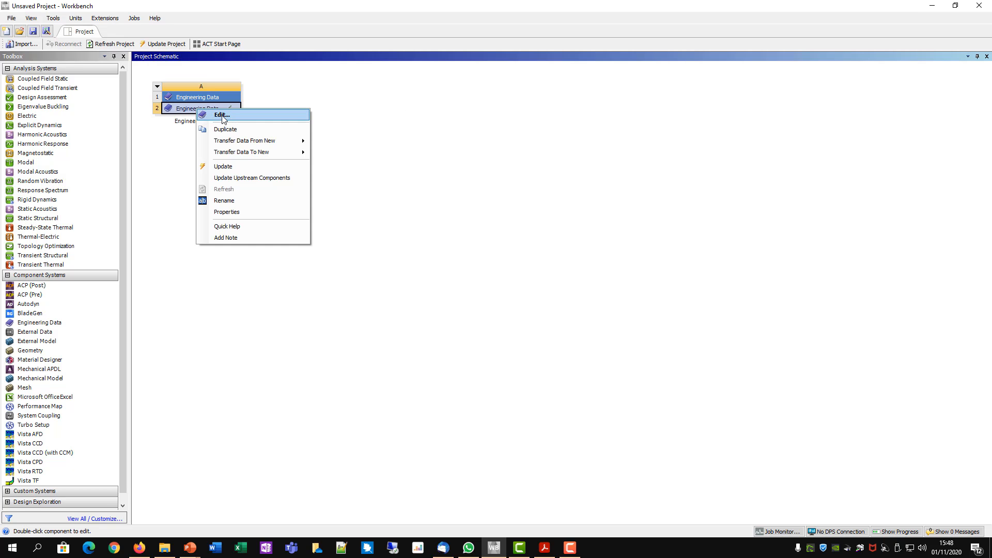
left_click(221, 116)
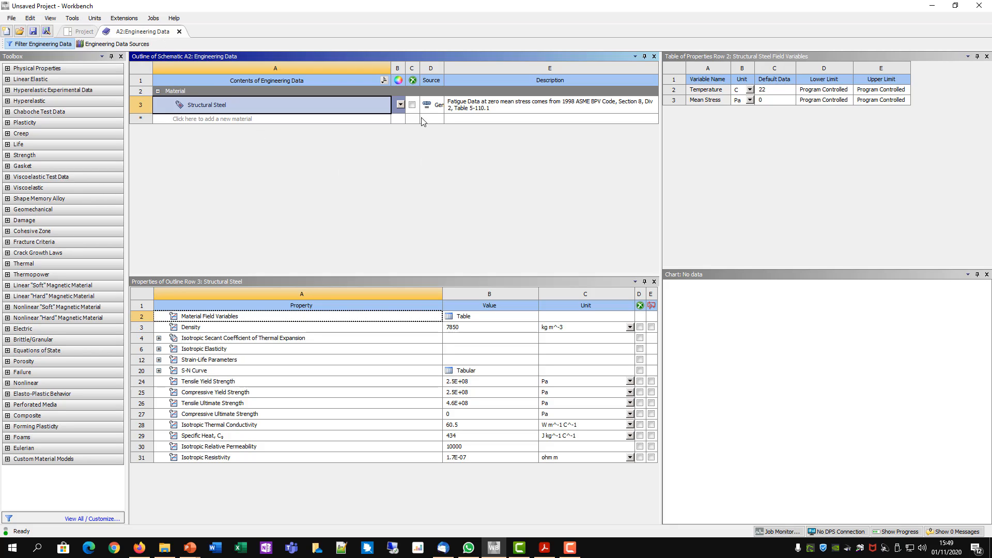
left_click(275, 80)
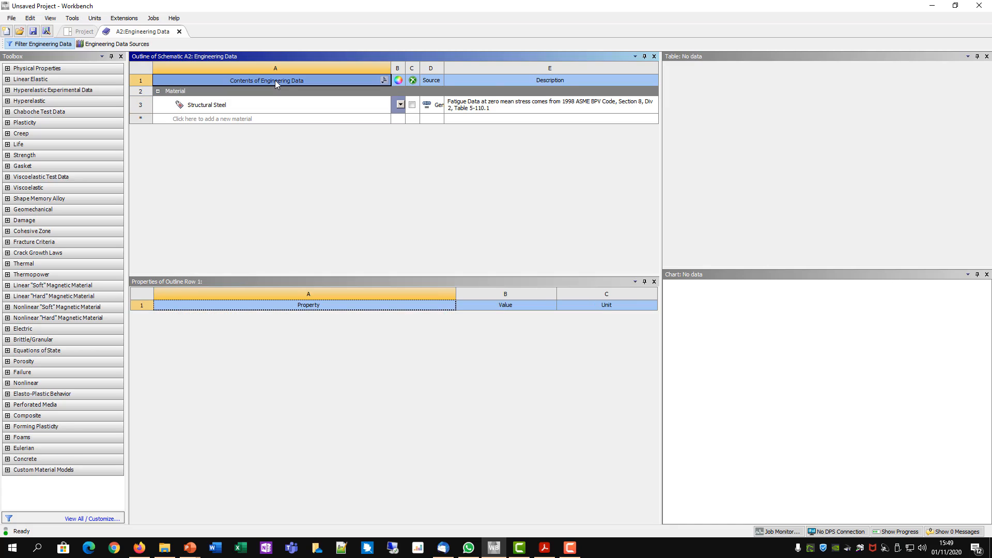
left_click(245, 122)
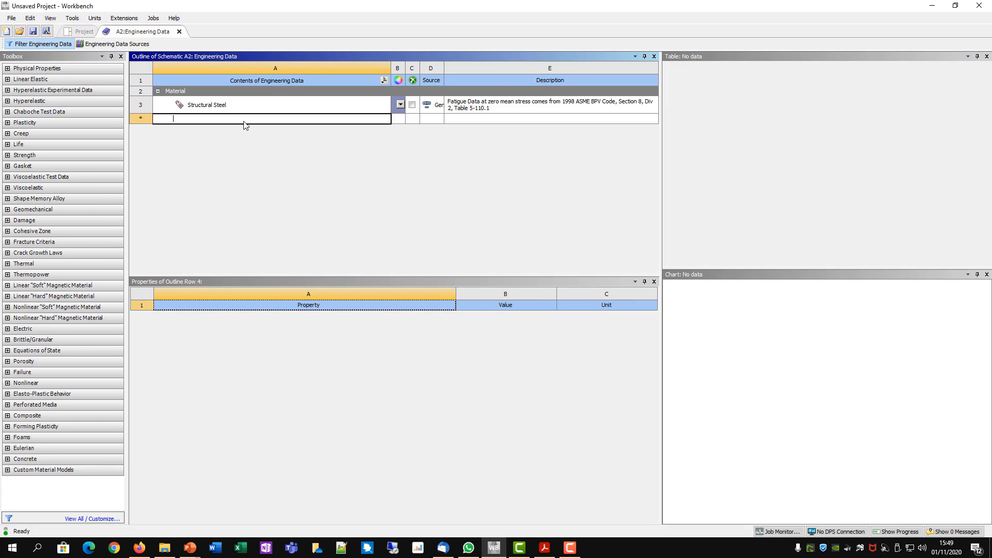
left_click(400, 104)
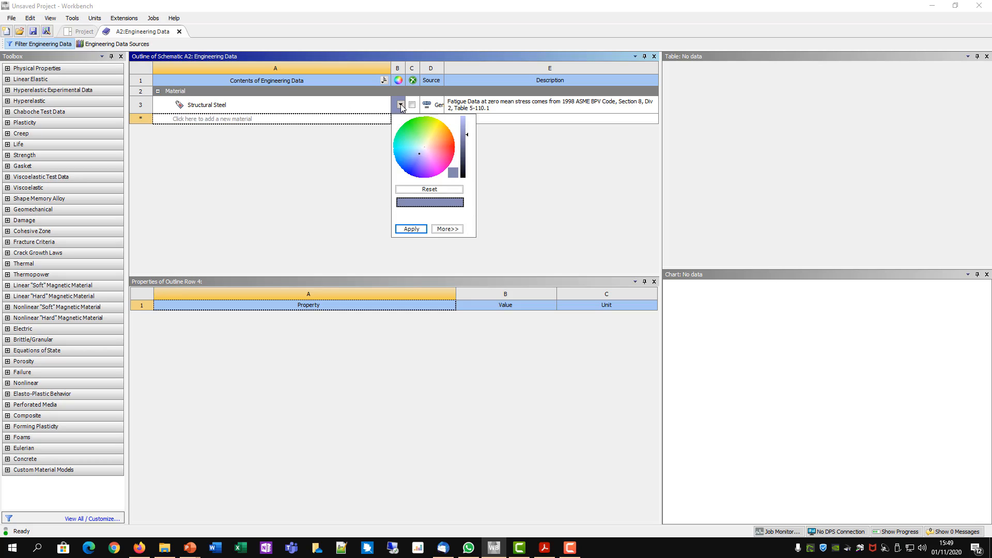
left_click(401, 104)
left_click(258, 78)
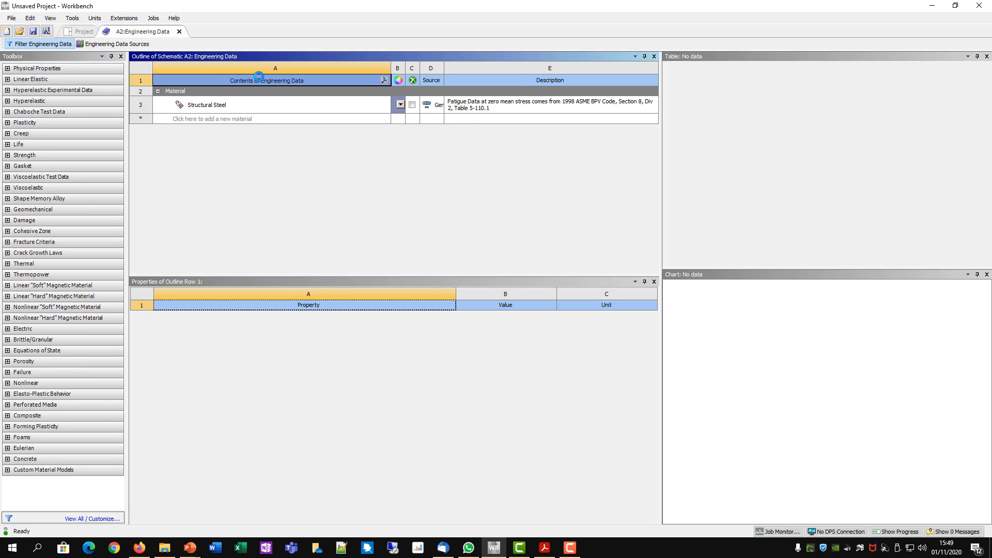
left_click(192, 122)
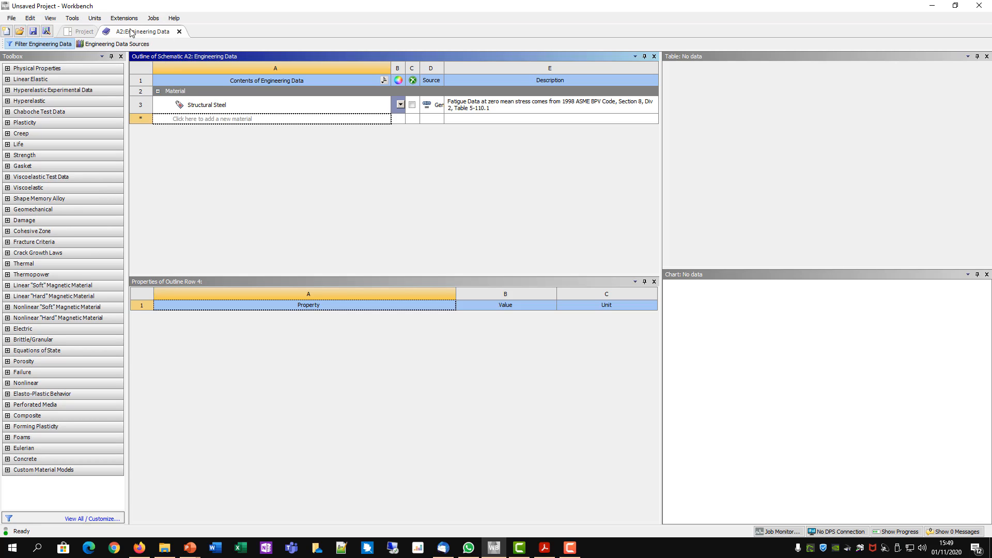
- Add Aluminum Alloy from the General Materials data source to the engineering data, check its tensile yield strength, and close the material workspace
left_click(133, 46)
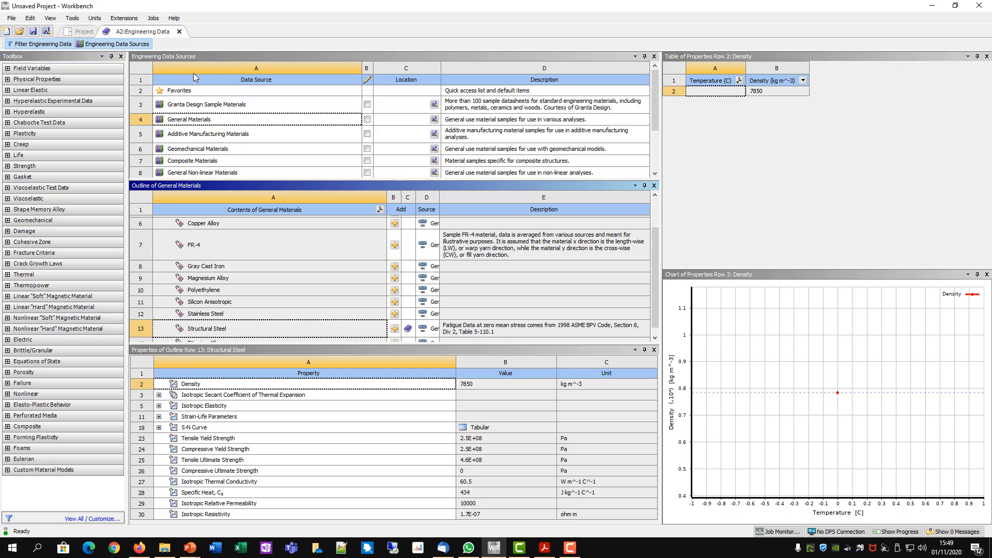
left_click(197, 123)
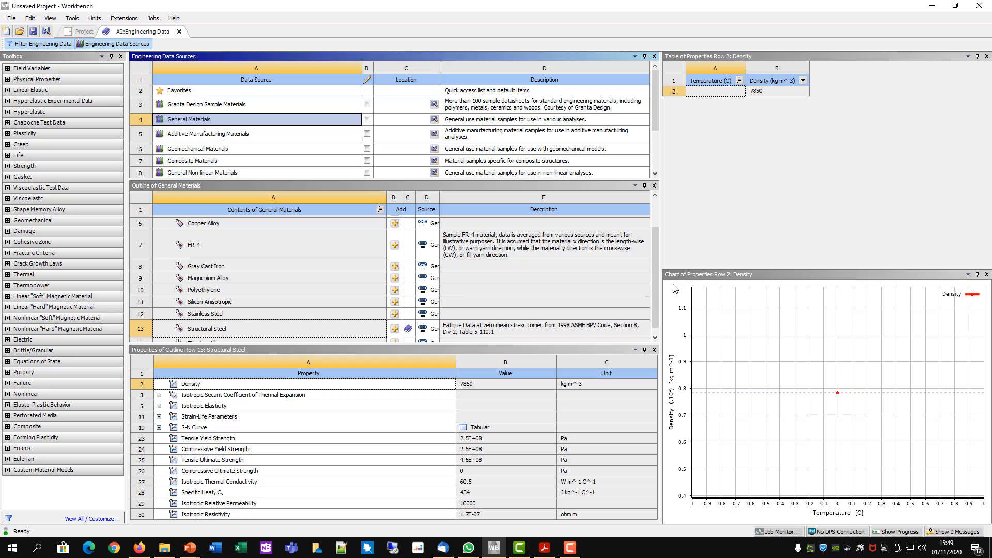
left_click_drag(655, 260, 659, 224)
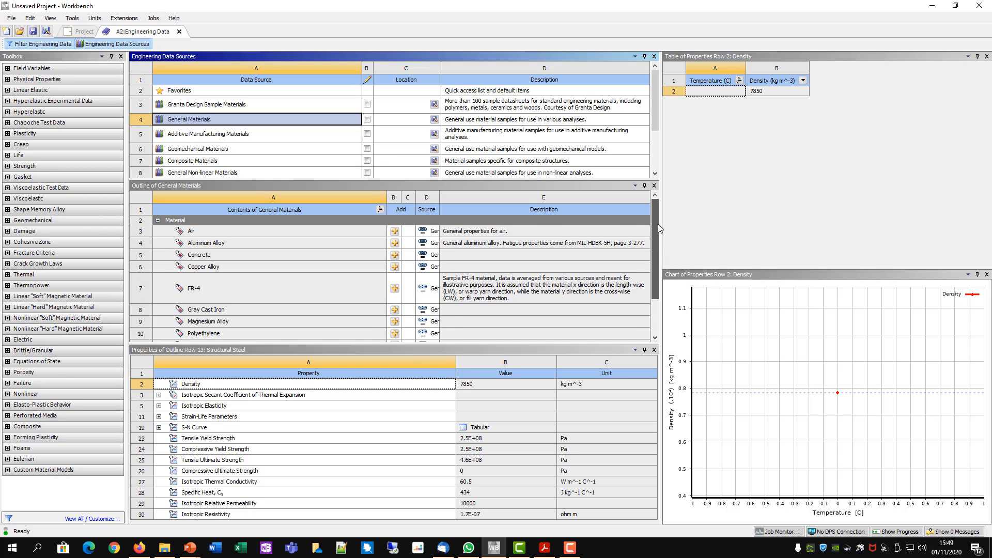
left_click(206, 242)
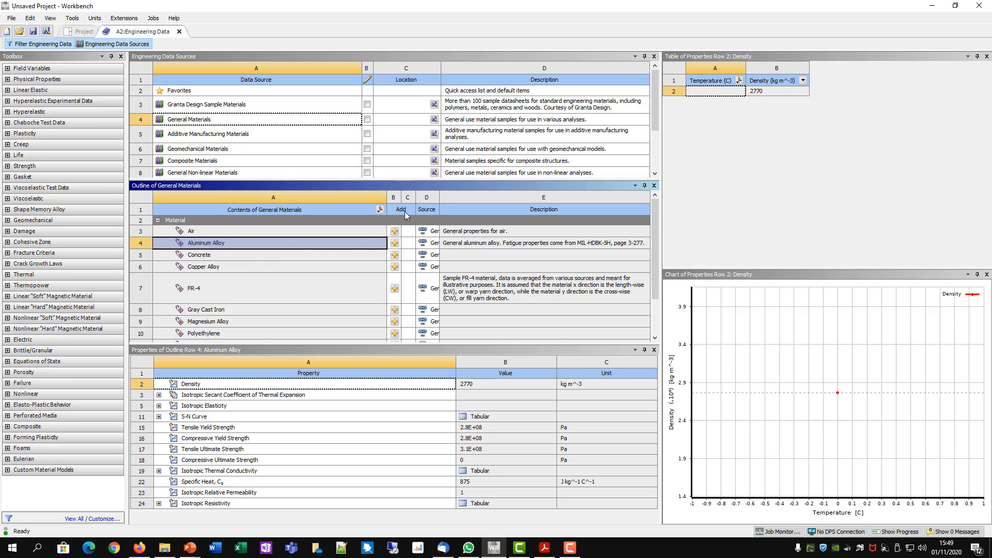
left_click(395, 243)
left_click(246, 429)
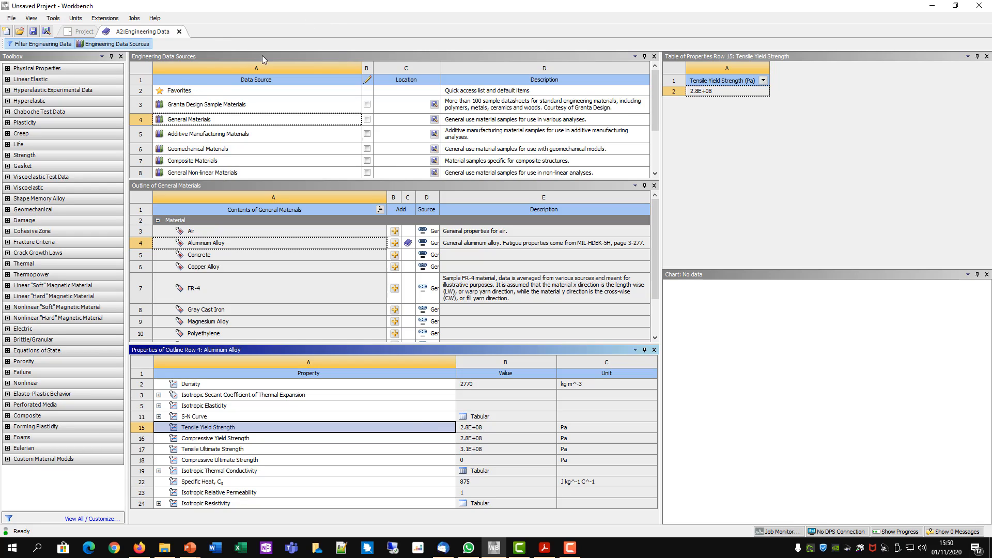
left_click(179, 32)
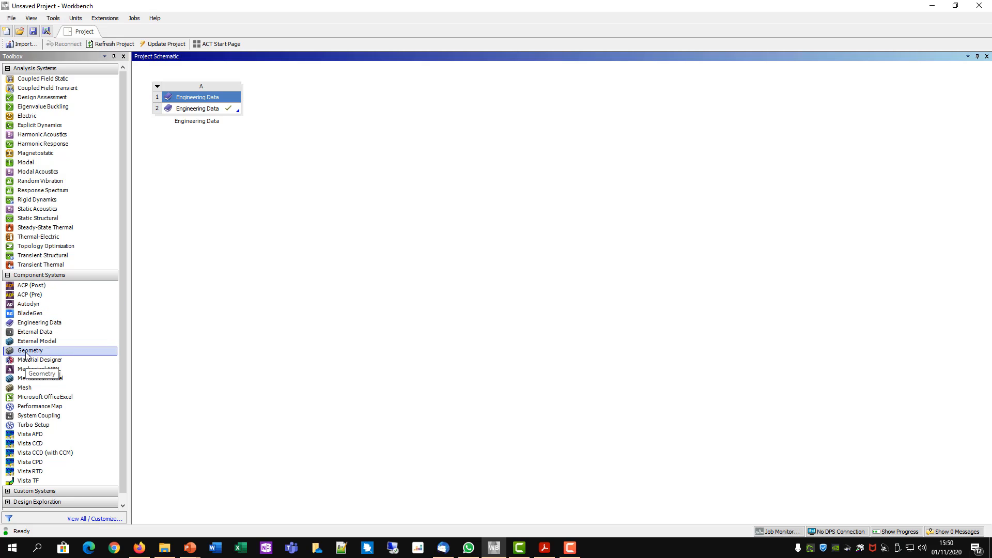
- Add a Geometry component below Engineering Data and start a new DesignModeler geometry with the units set to millimeters
left_click_drag(31, 351, 184, 137)
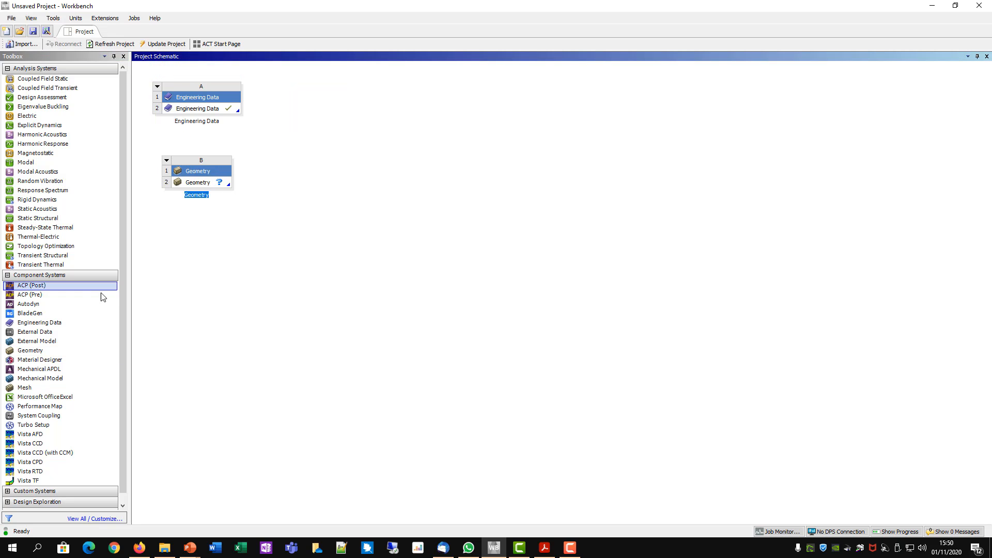
right_click(202, 184)
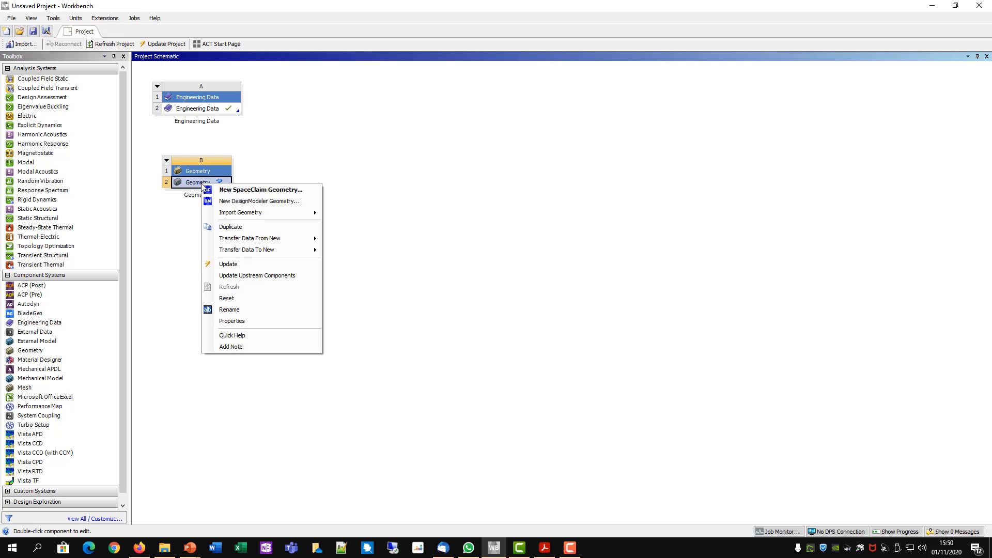
left_click(236, 201)
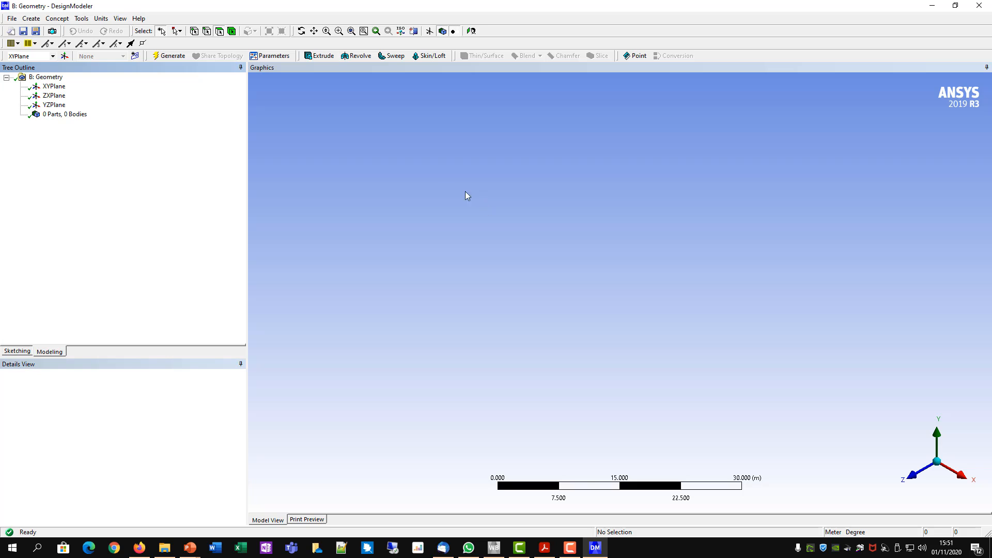
left_click(101, 21)
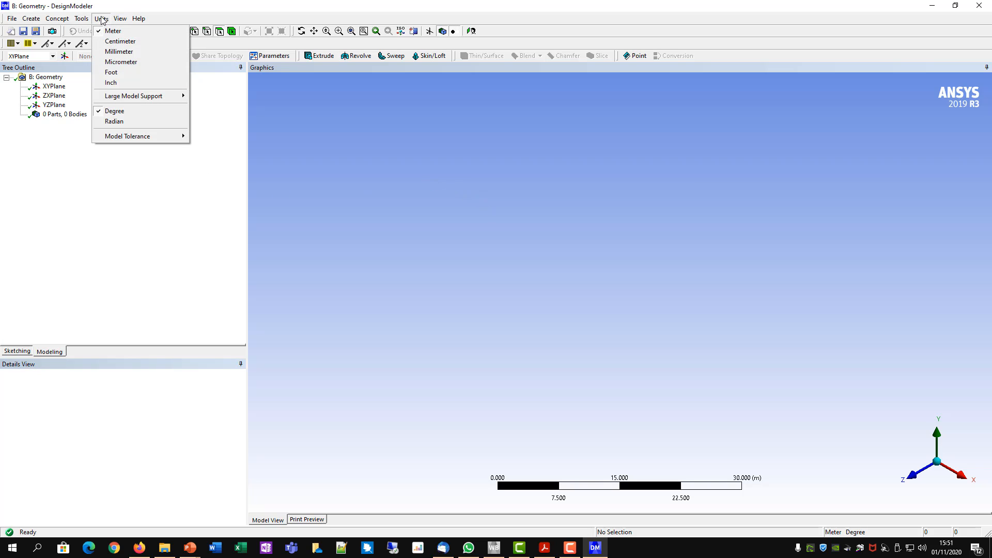
left_click(115, 53)
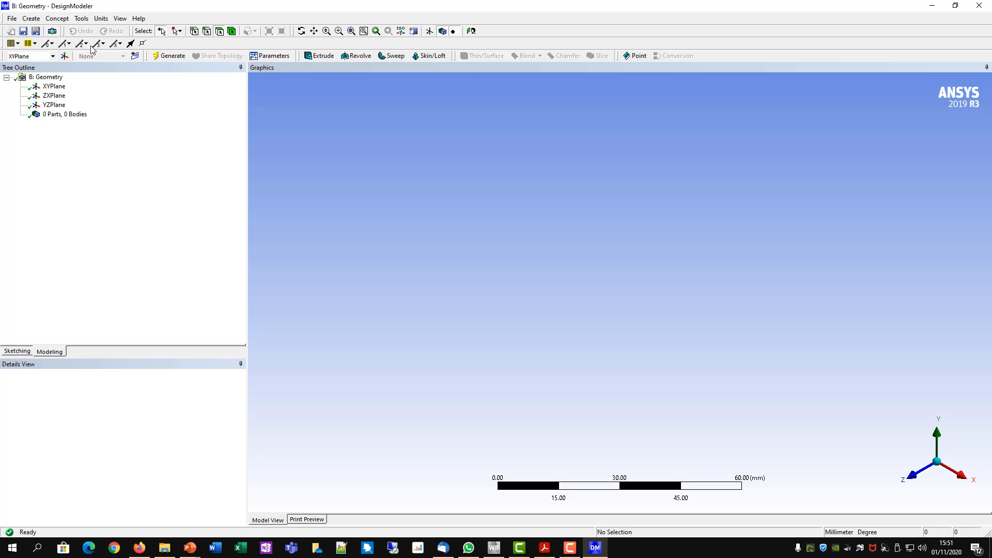
- Import the external geometry file piston.xmt_txt and generate the import feature
left_click(12, 19)
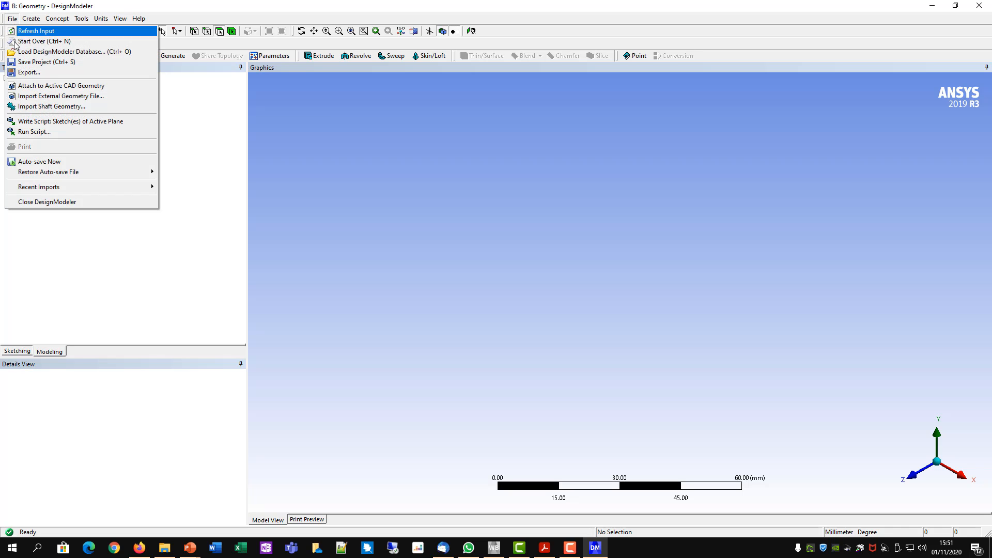
left_click(52, 96)
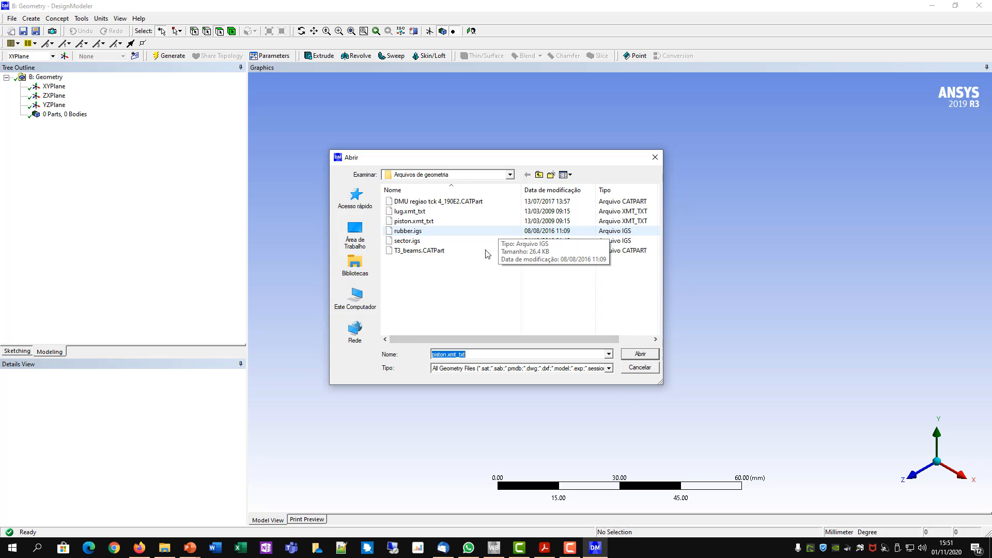
left_click(427, 222)
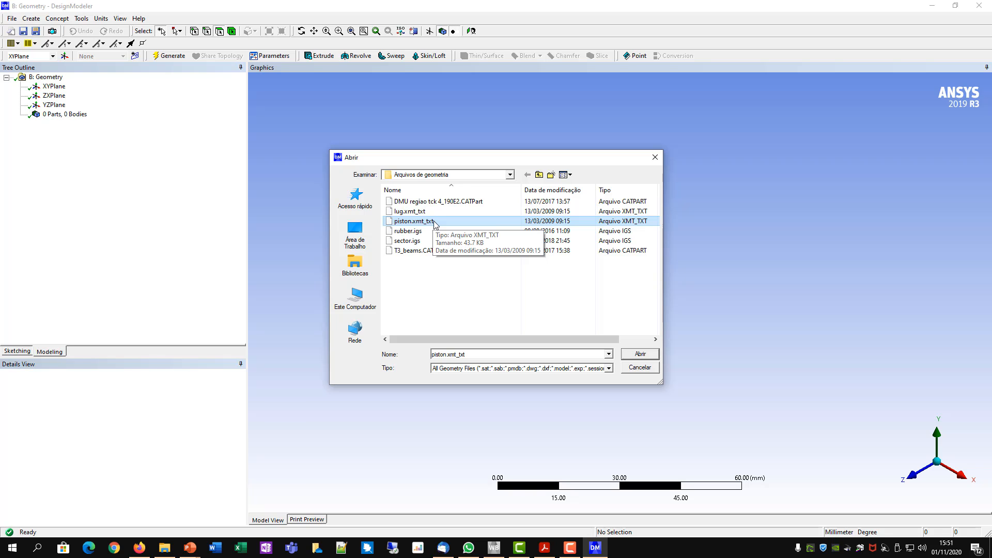
left_click(641, 354)
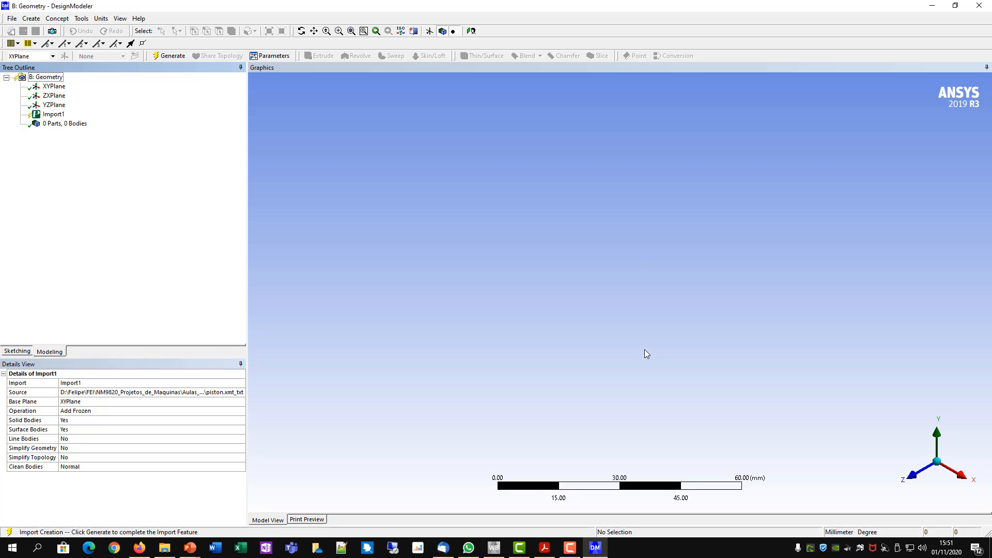
left_click(47, 114)
right_click(47, 115)
left_click(70, 131)
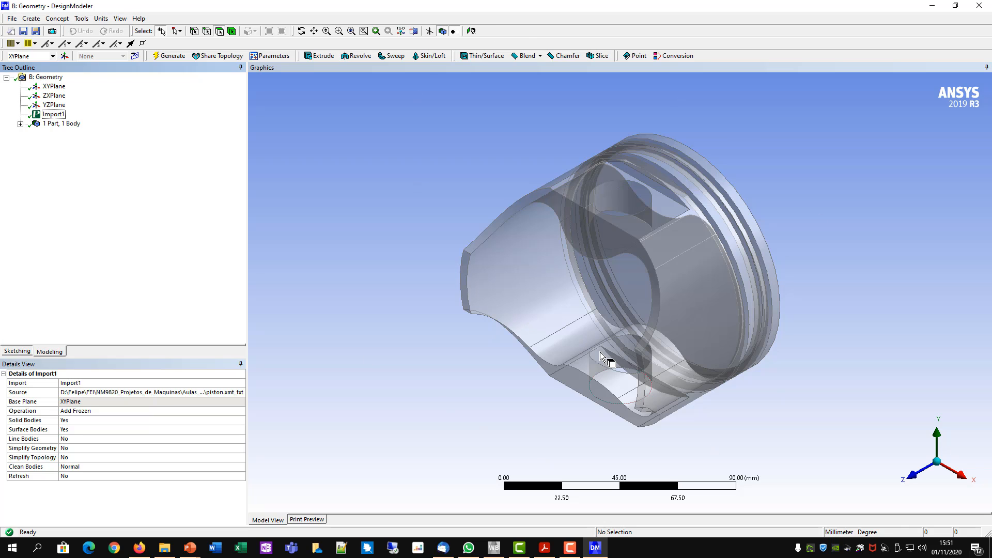
- Turn off Frozen Body Transparency so the piston displays as an opaque solid, and inspect its crown
left_click(123, 20)
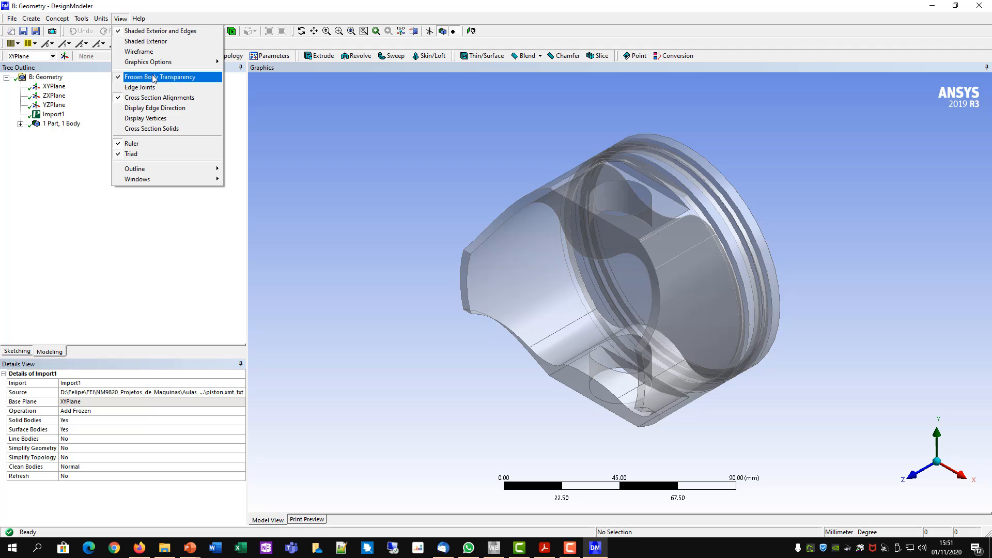
left_click(173, 78)
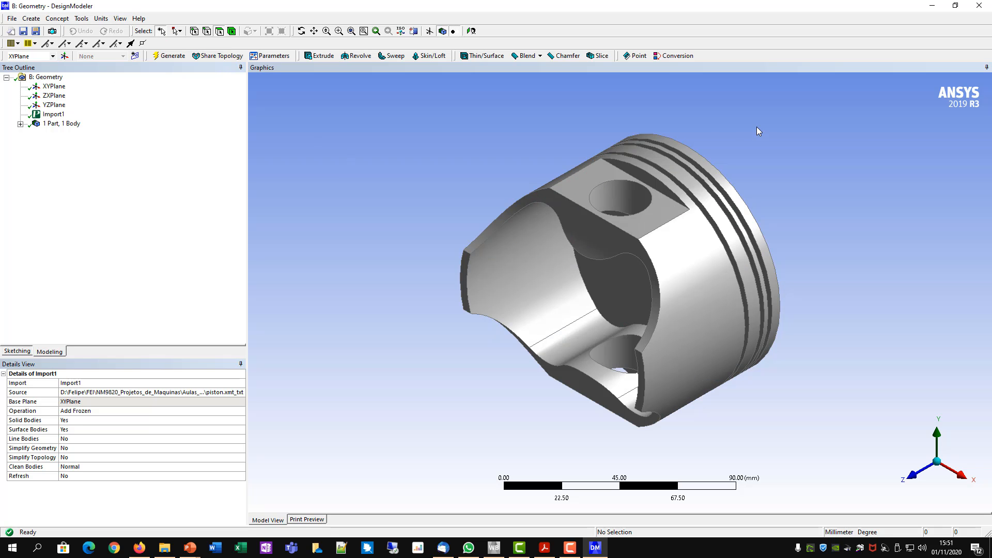
middle_click_drag(712, 135, 582, 158)
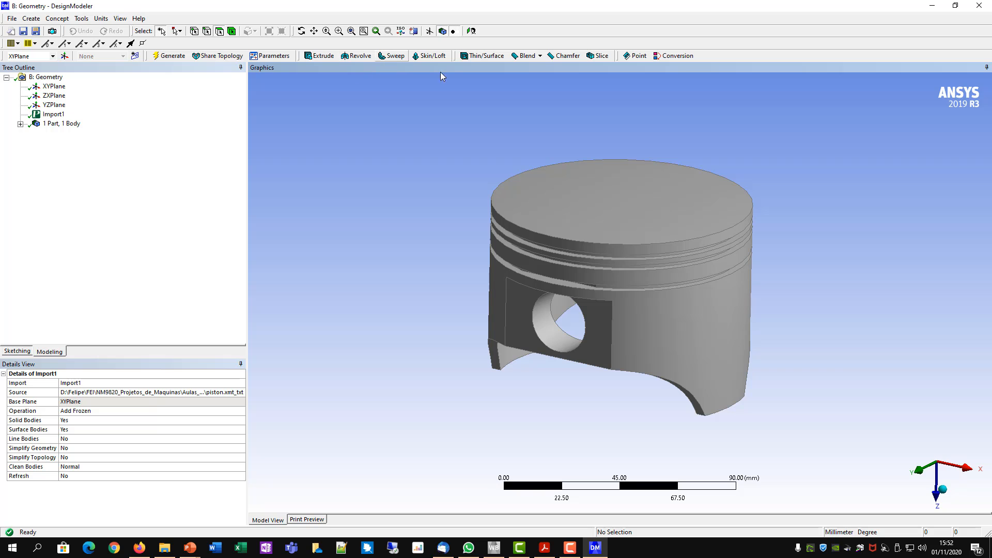
- Switch back to Workbench, add a Steady-State Thermal system beside Engineering Data, and link the Engineering Data component to its Engineering Data cell
left_click(495, 549)
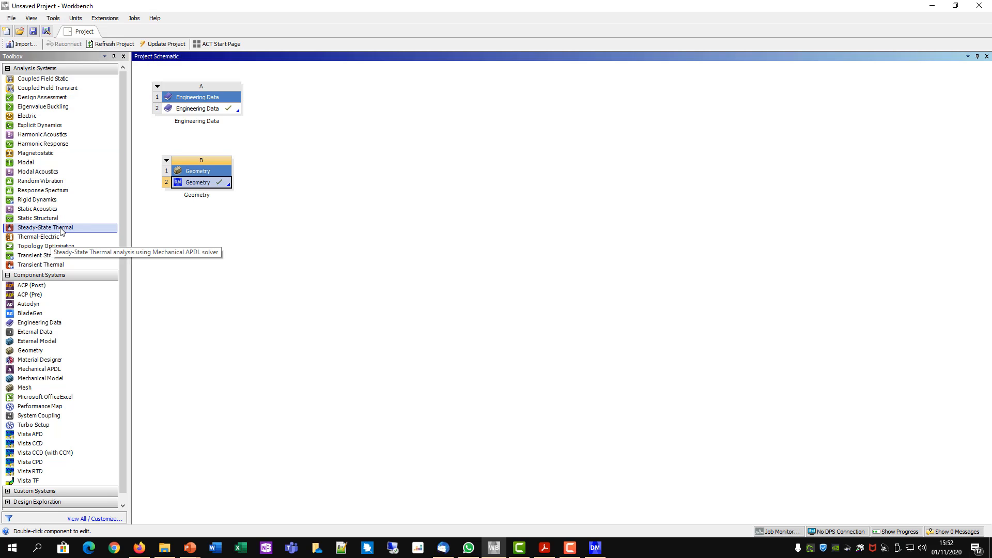
left_click_drag(59, 231, 313, 101)
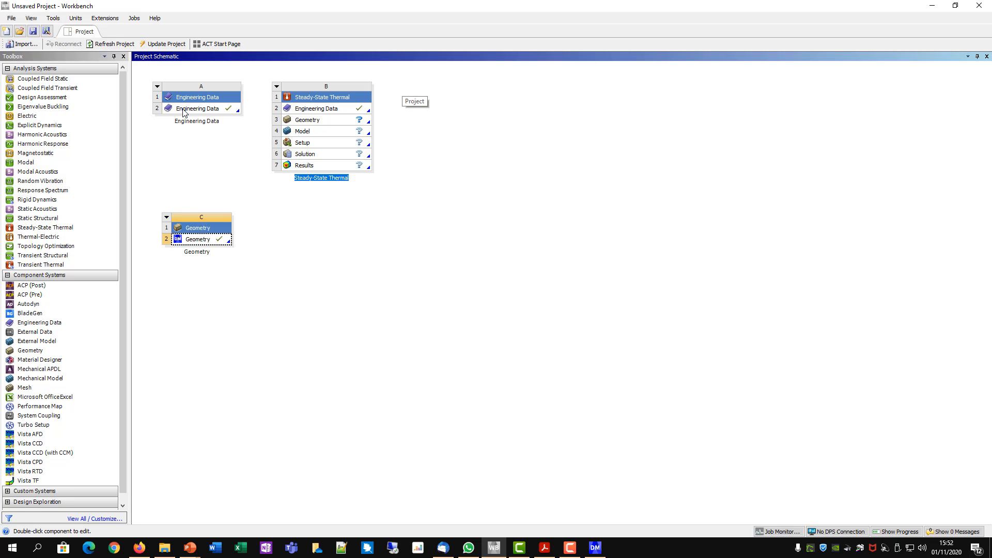
left_click_drag(185, 113, 338, 109)
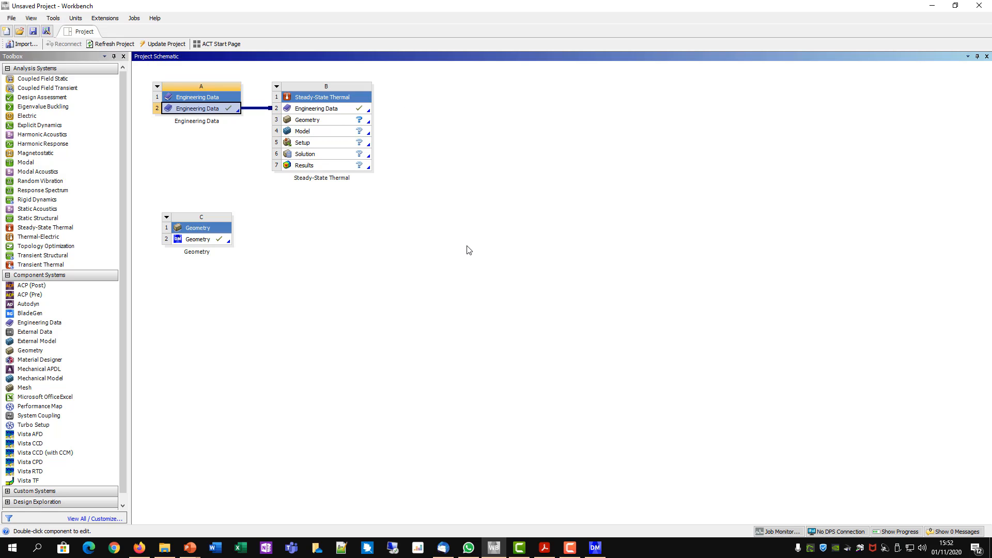
- Link the Geometry component's cell to the Geometry cell of the Steady-State Thermal system
left_click(200, 241)
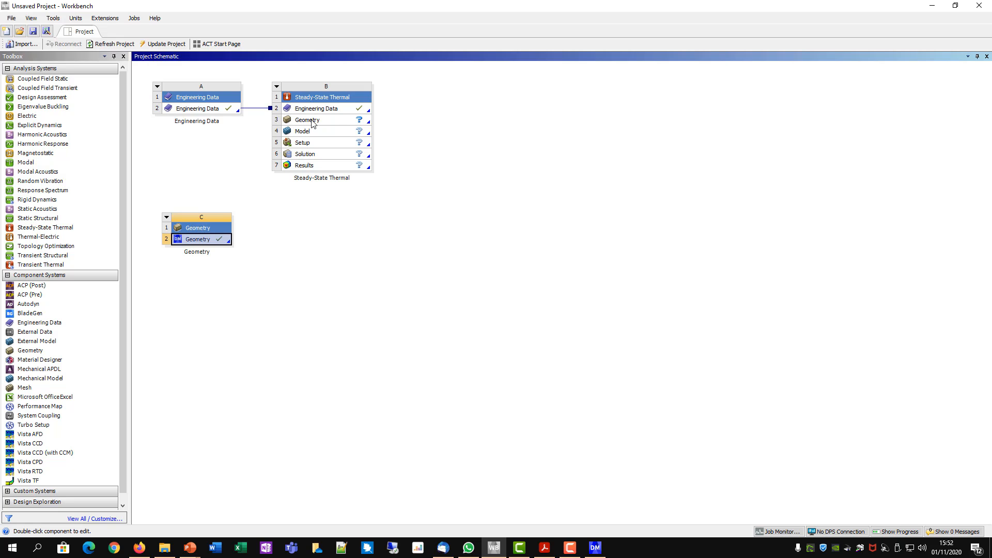
left_click(282, 279)
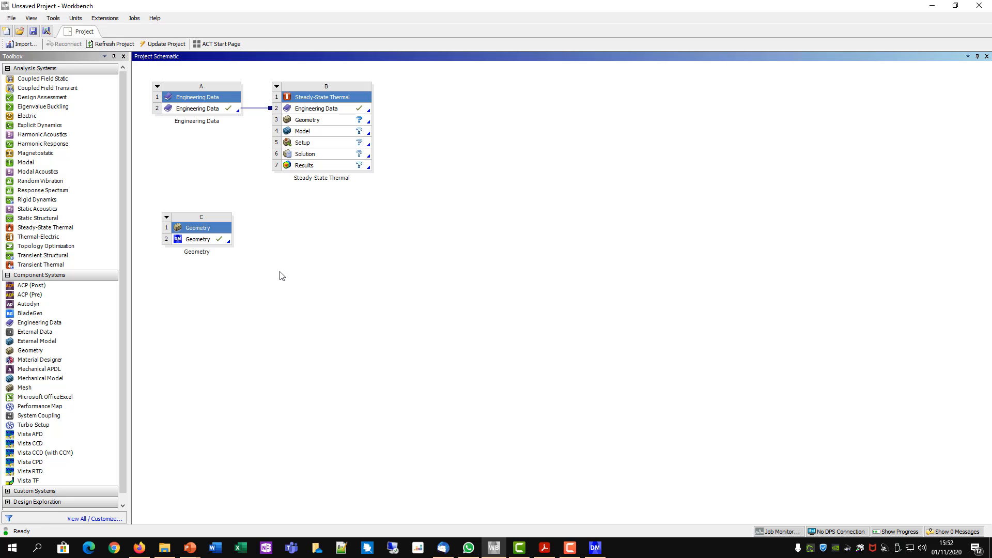
left_click_drag(194, 241, 307, 122)
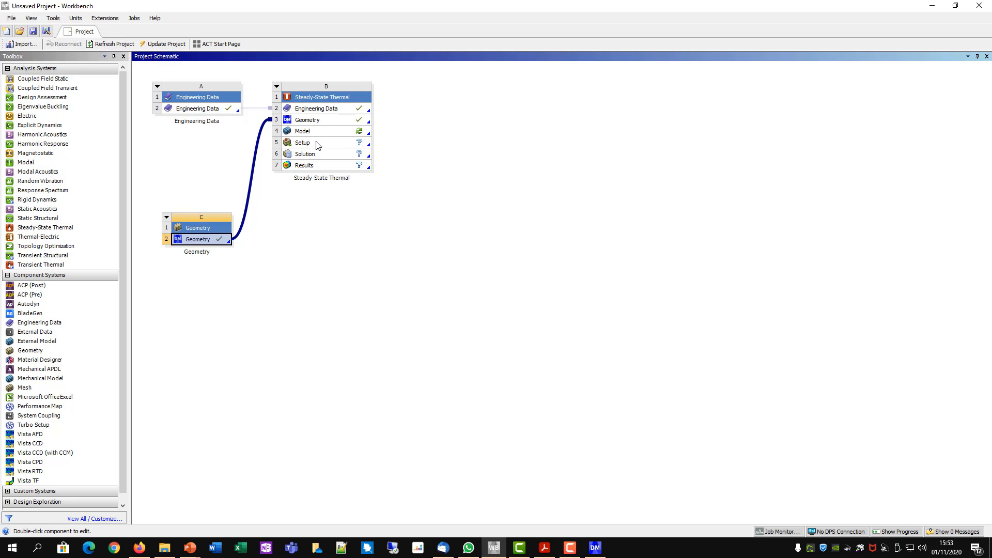
- Open the Steady-State Thermal system's Model cell in Mechanical and set the unit system to Metric (mm, t, N, s, mV, mA)
right_click(302, 130)
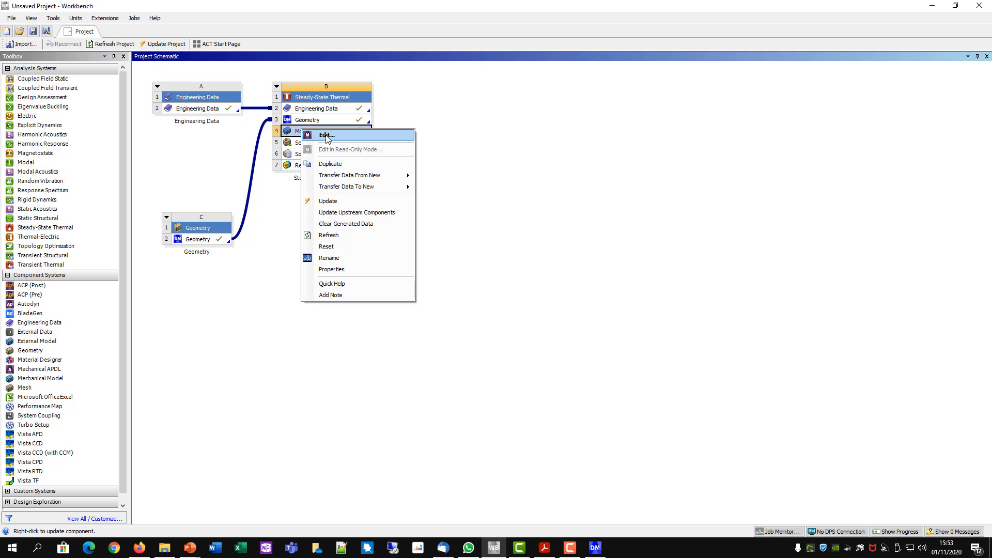
left_click(326, 135)
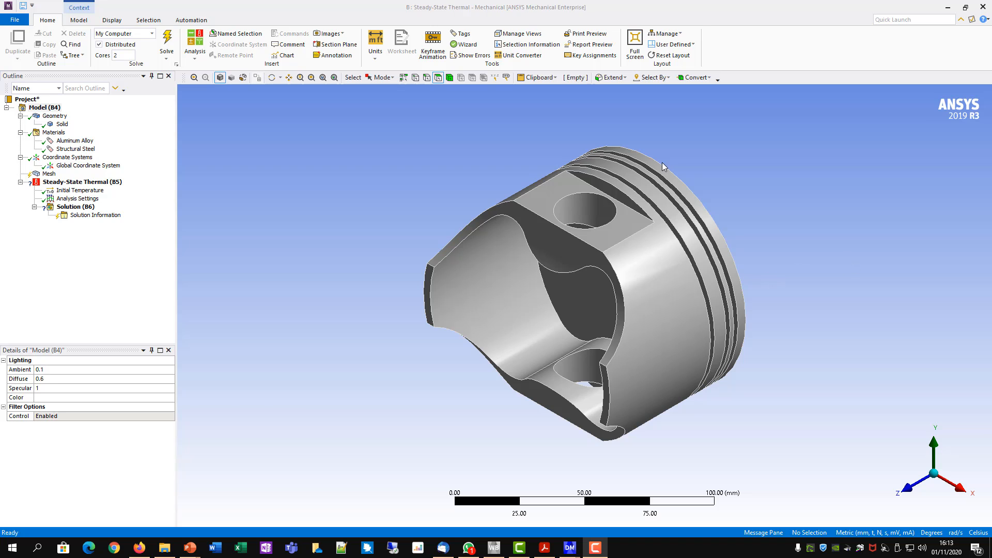
left_click(374, 58)
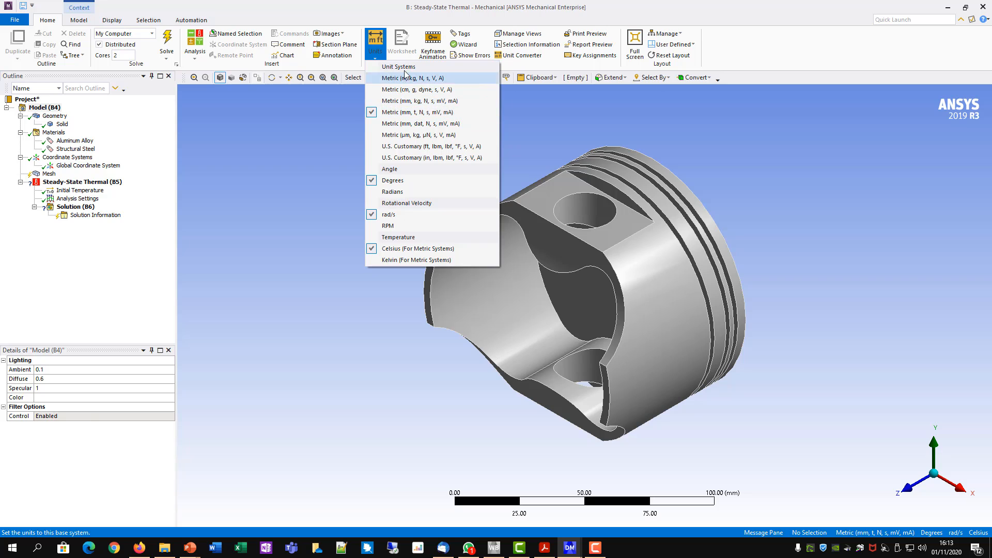
left_click(433, 113)
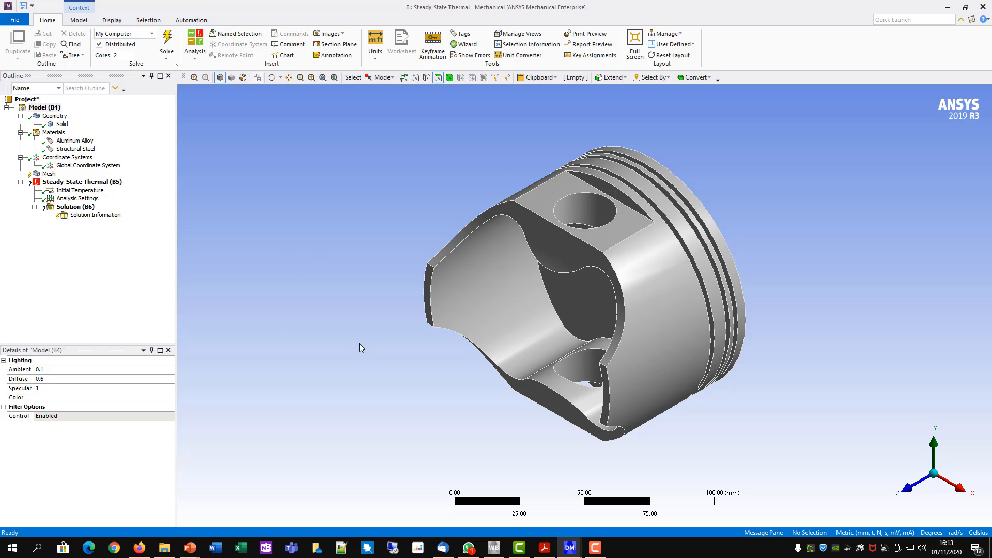
- Create a material assignment from Aluminum Alloy and scope it to the piston body
left_click(75, 142)
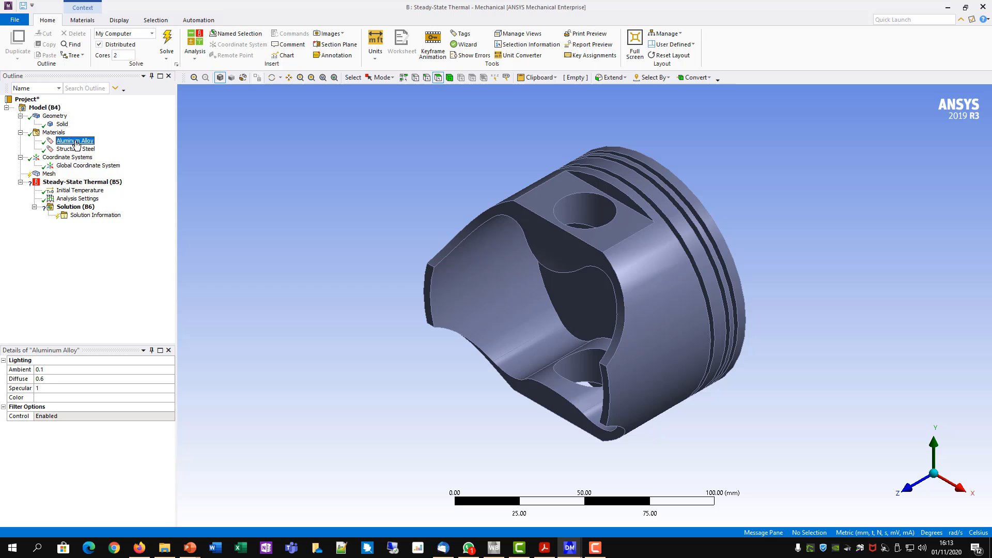
right_click(75, 142)
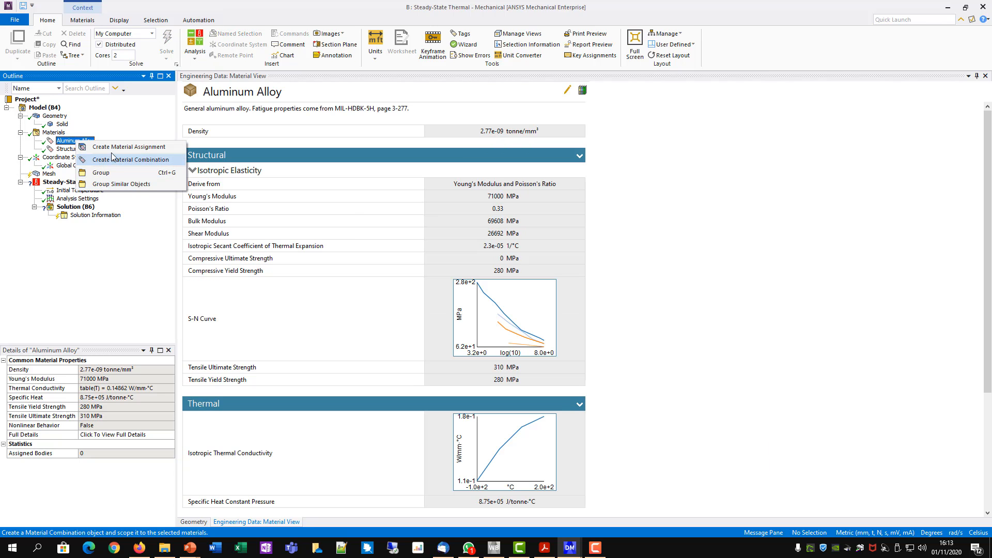
left_click(161, 148)
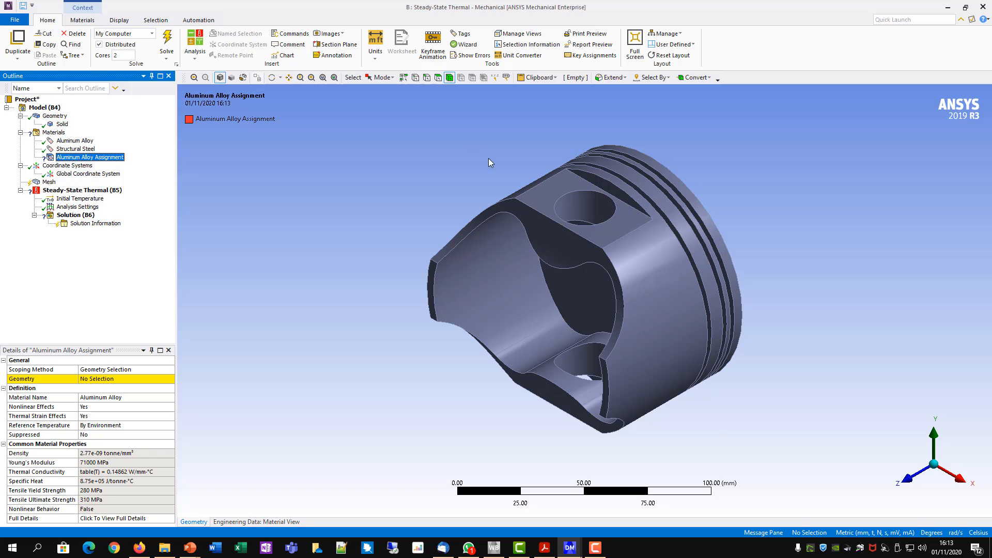
left_click(547, 217)
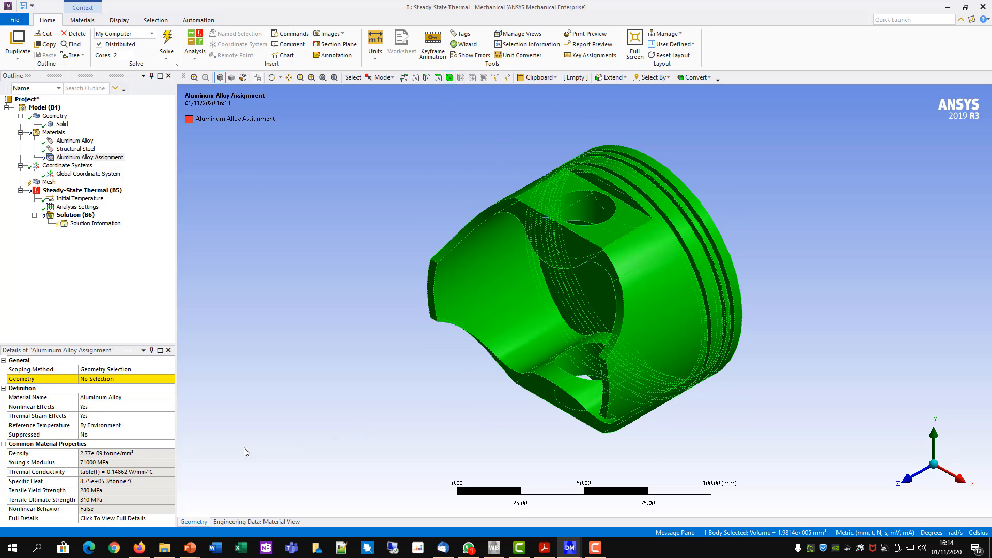
left_click(93, 380)
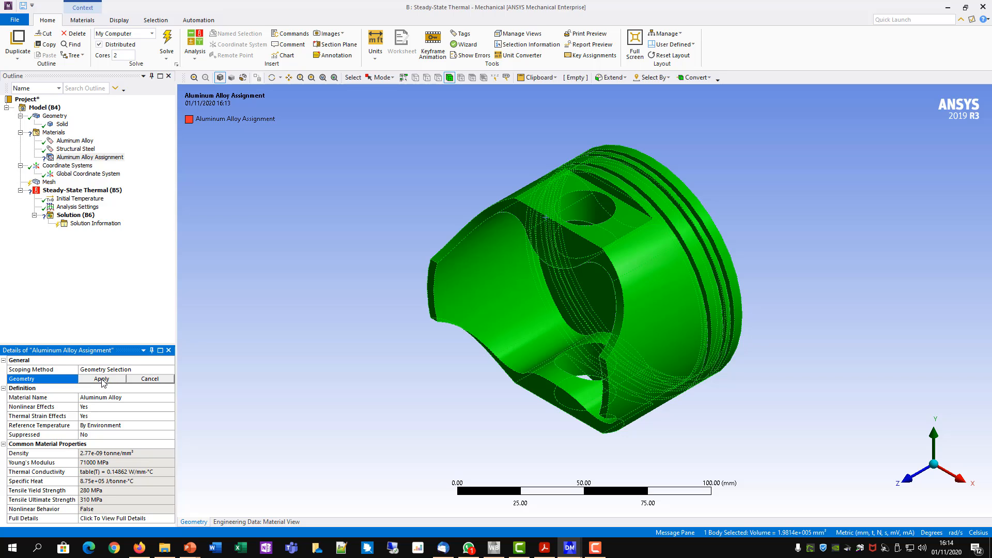
left_click(102, 379)
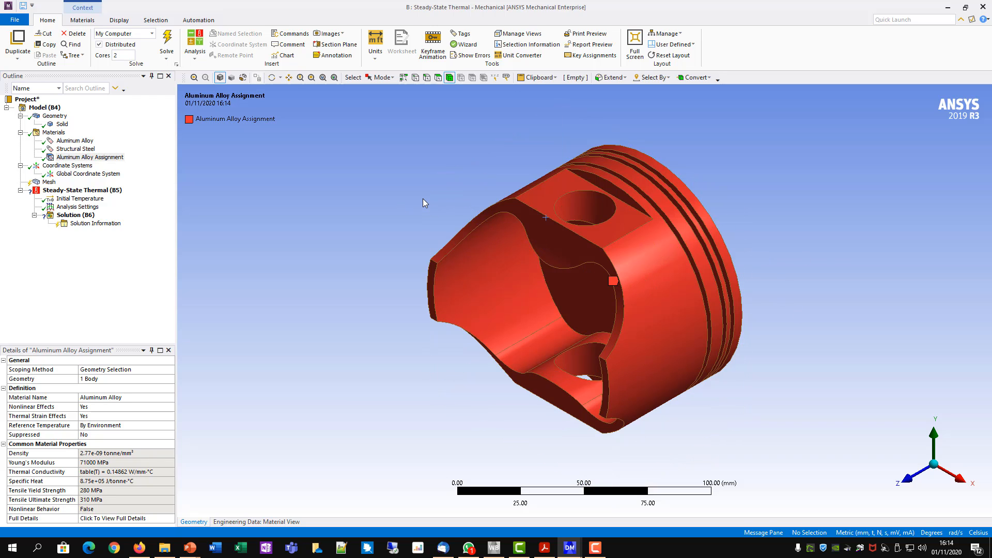
- Insert a Method control under Mesh and scope it to the piston body
middle_click_drag(660, 126, 478, 154)
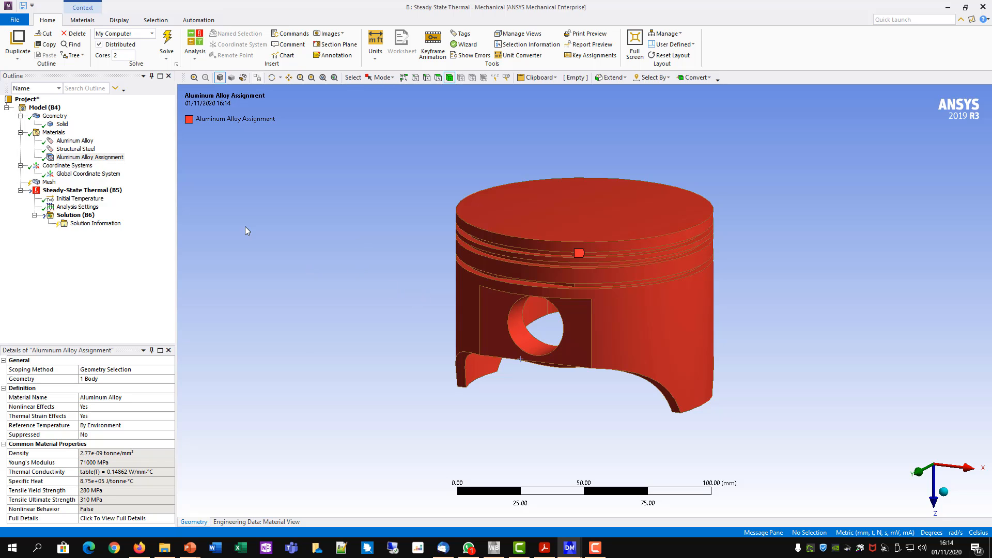
right_click(48, 183)
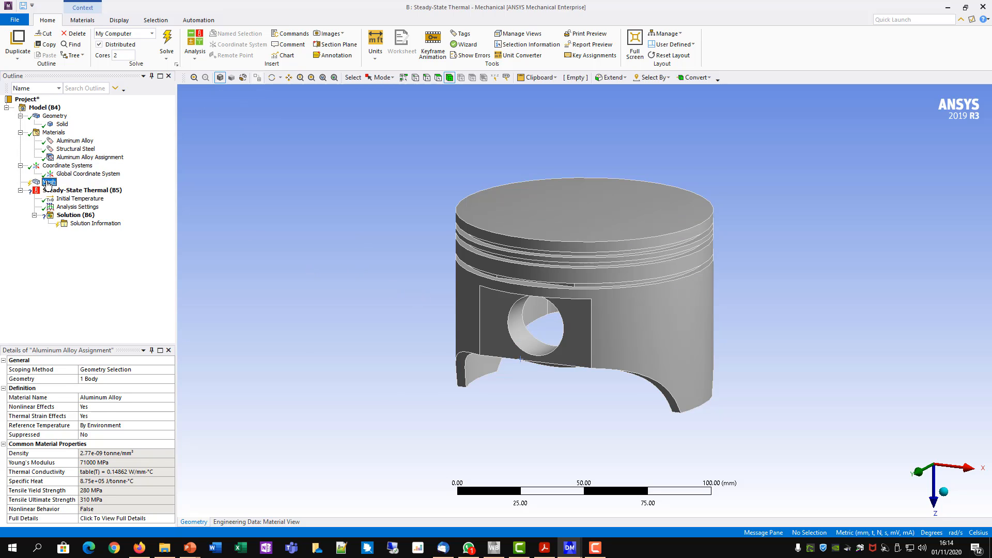
mouse_move(69, 191)
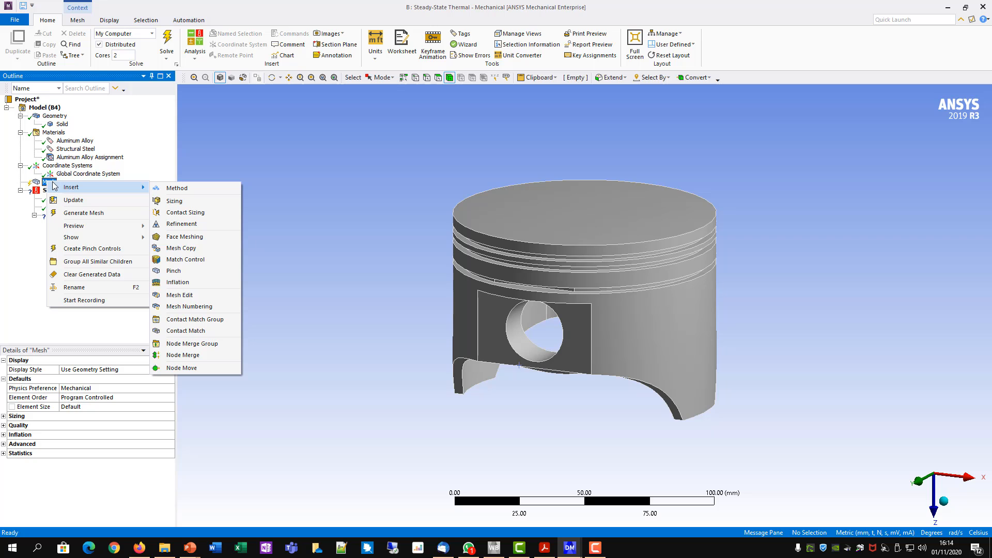
left_click(176, 189)
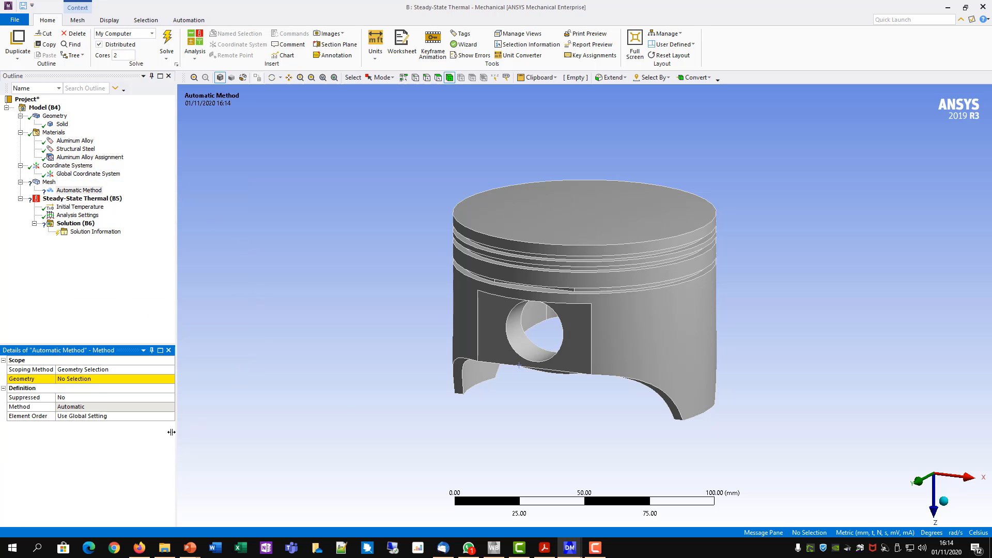
left_click(84, 380)
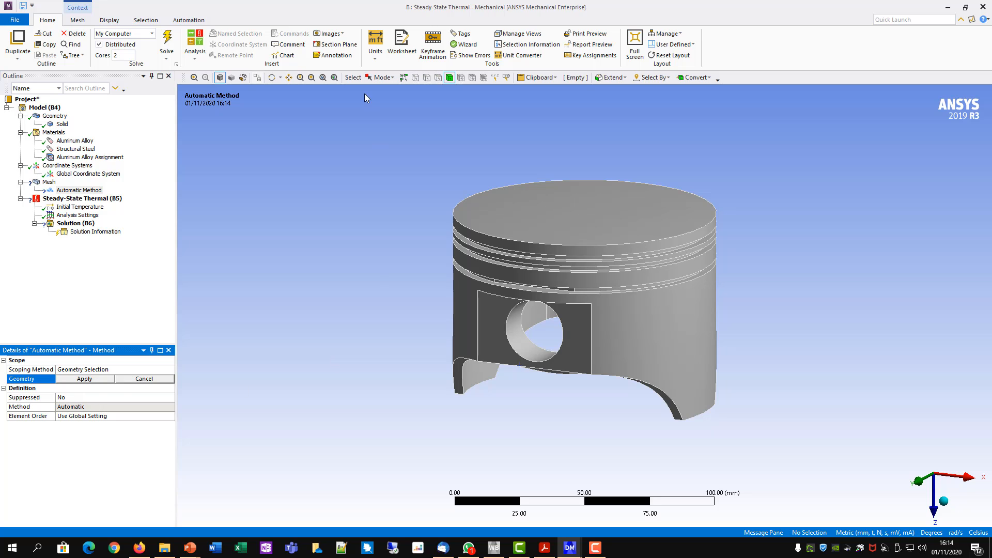
left_click(450, 78)
left_click(550, 222)
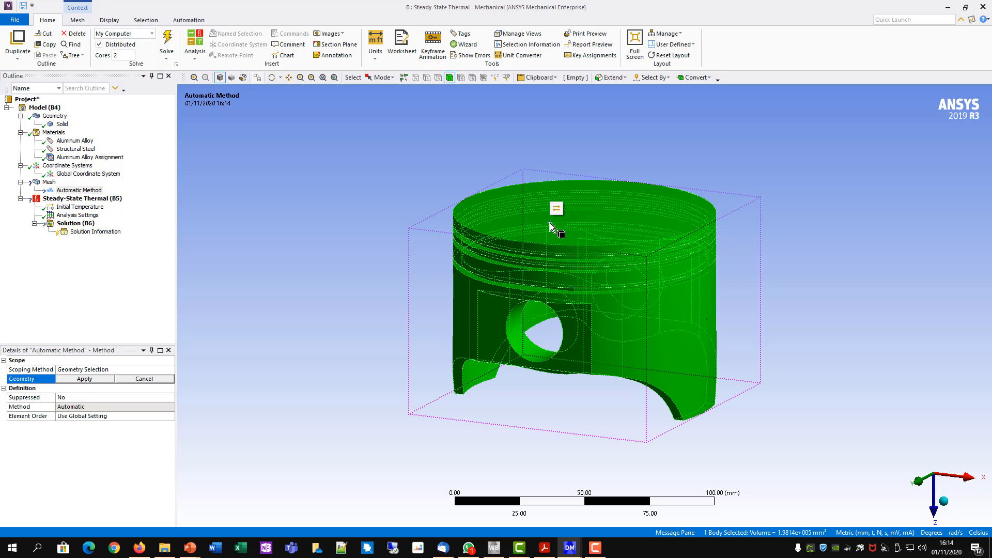
left_click(84, 379)
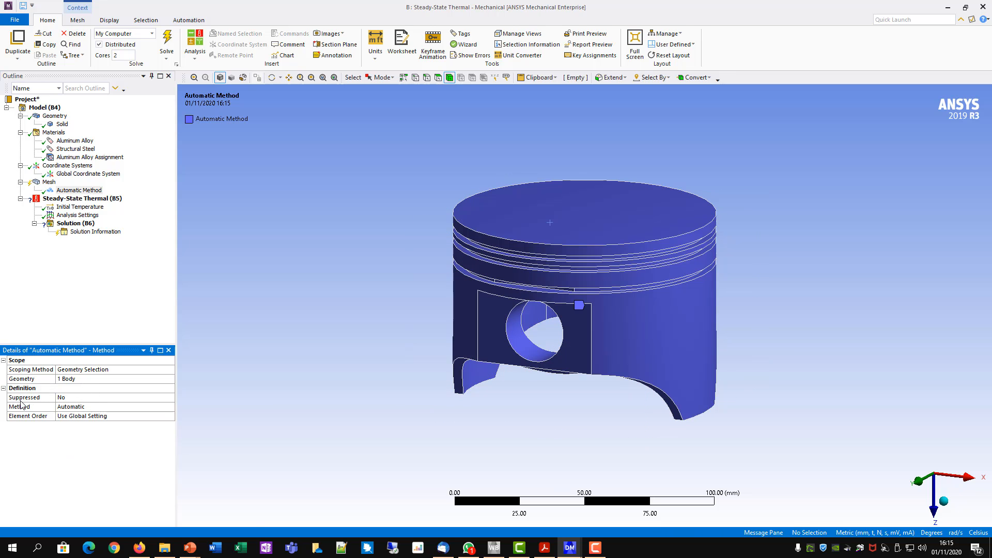
- Set the mesh method to Hex Dominant with All Quad as the free face mesh type
left_click(70, 407)
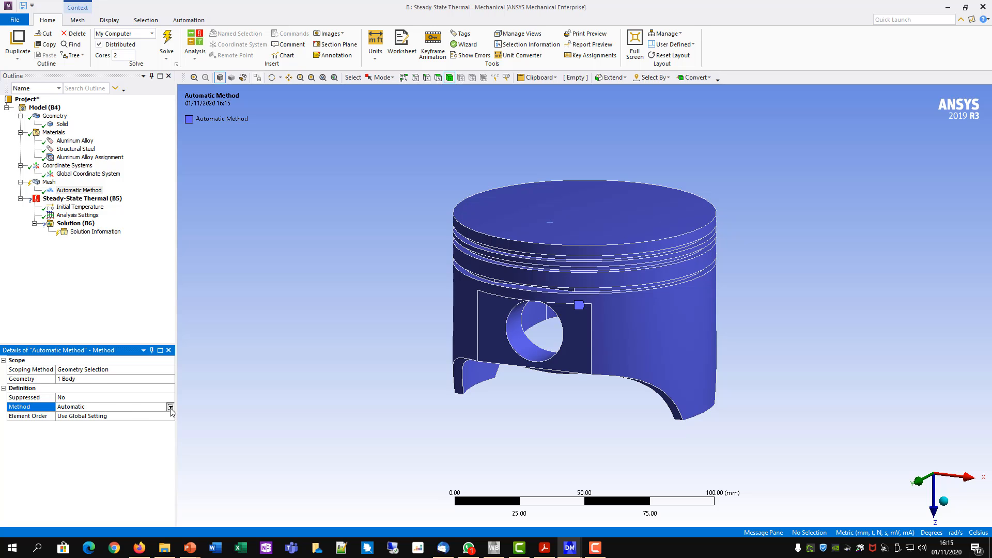
left_click(170, 407)
left_click(87, 425)
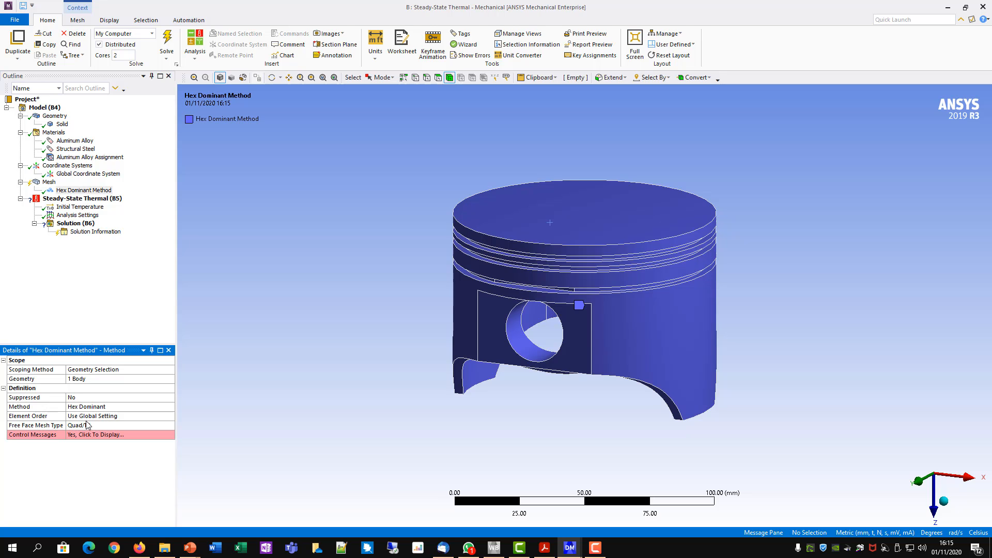
left_click(112, 425)
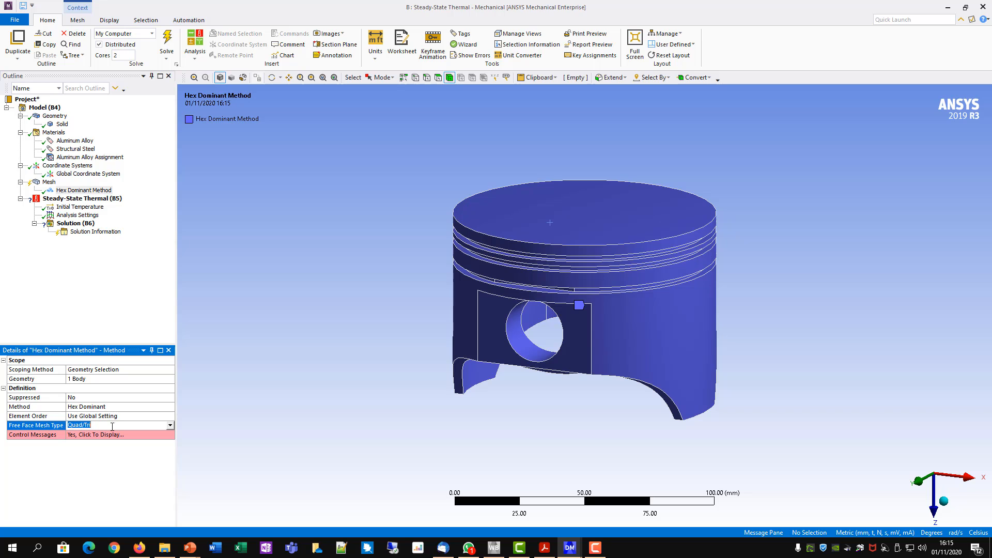
left_click(169, 425)
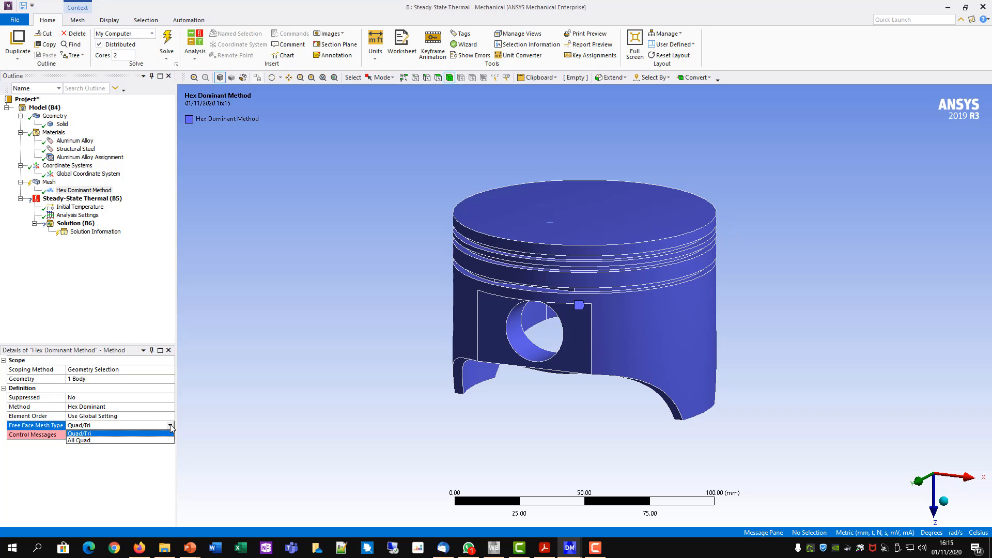
left_click(86, 440)
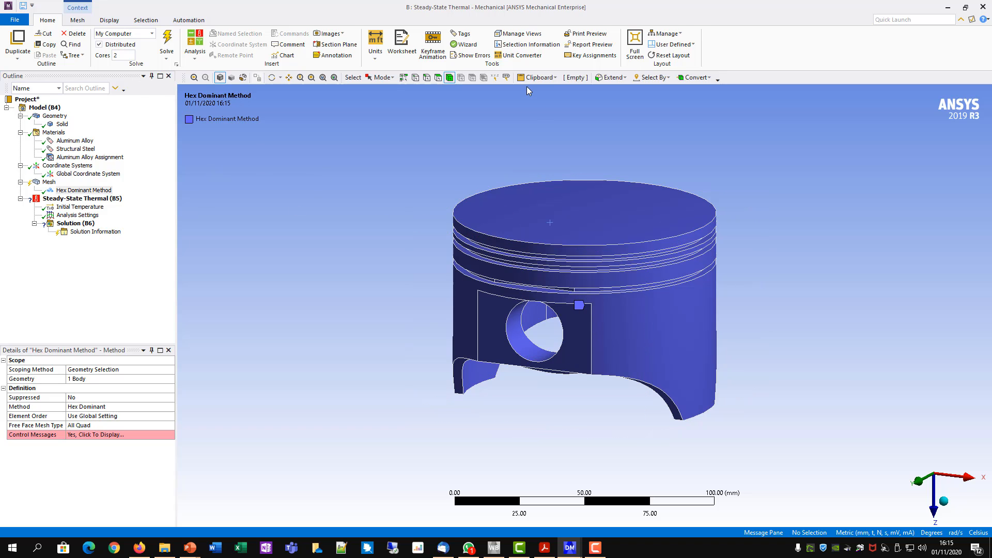
- Insert a Sizing control under Mesh, and display the piston as a wireframe viewed along the Y axis
middle_click_drag(748, 349, 630, 320)
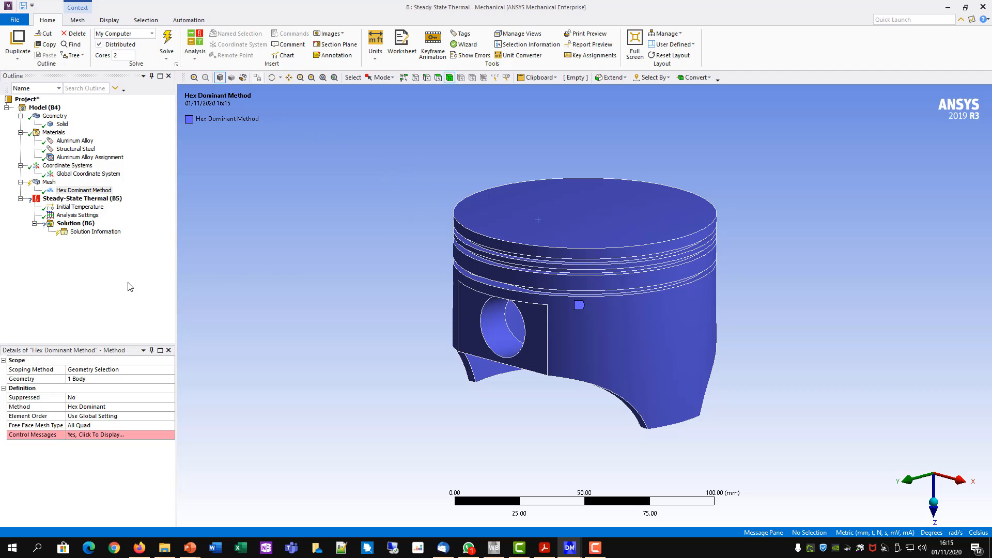
left_click(49, 182)
right_click(49, 183)
mouse_move(71, 187)
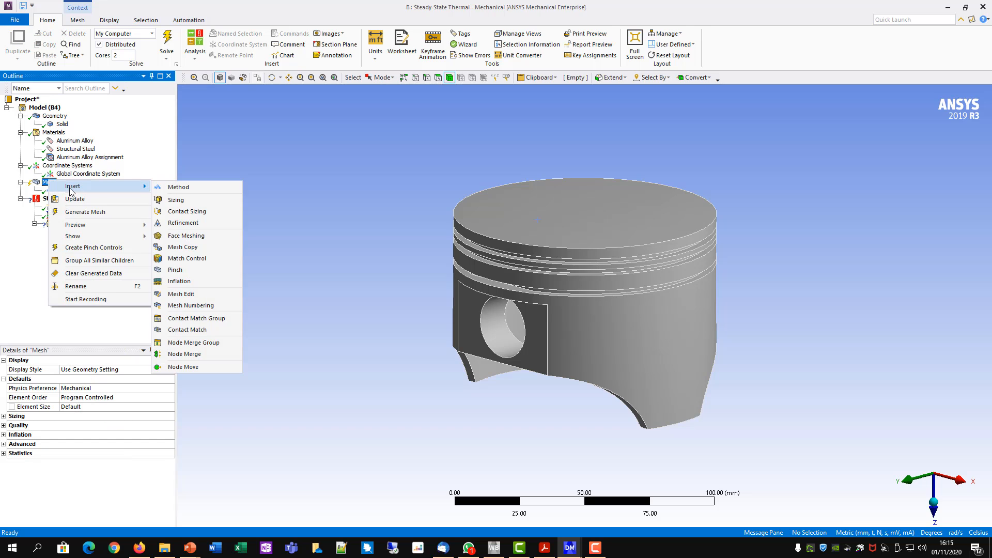
left_click(176, 200)
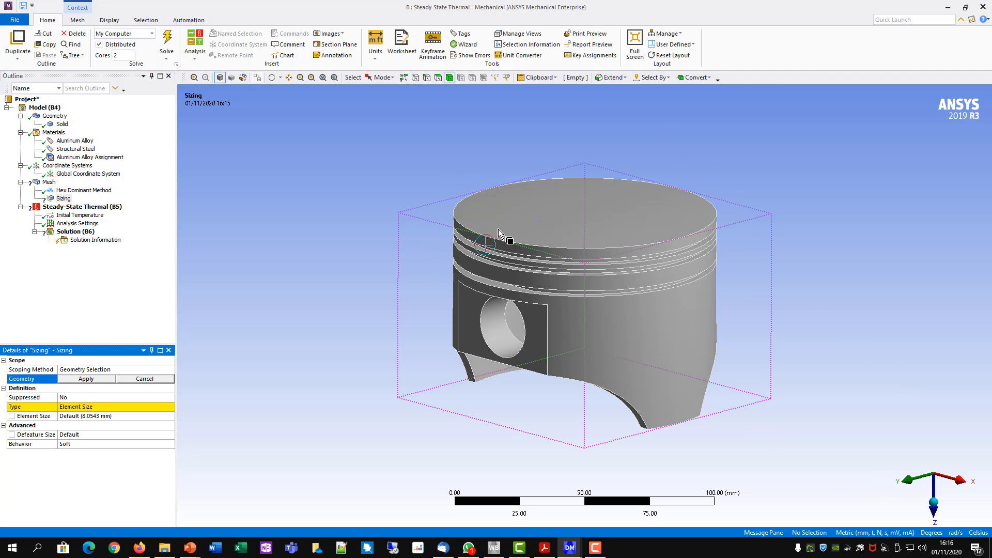
left_click(912, 484)
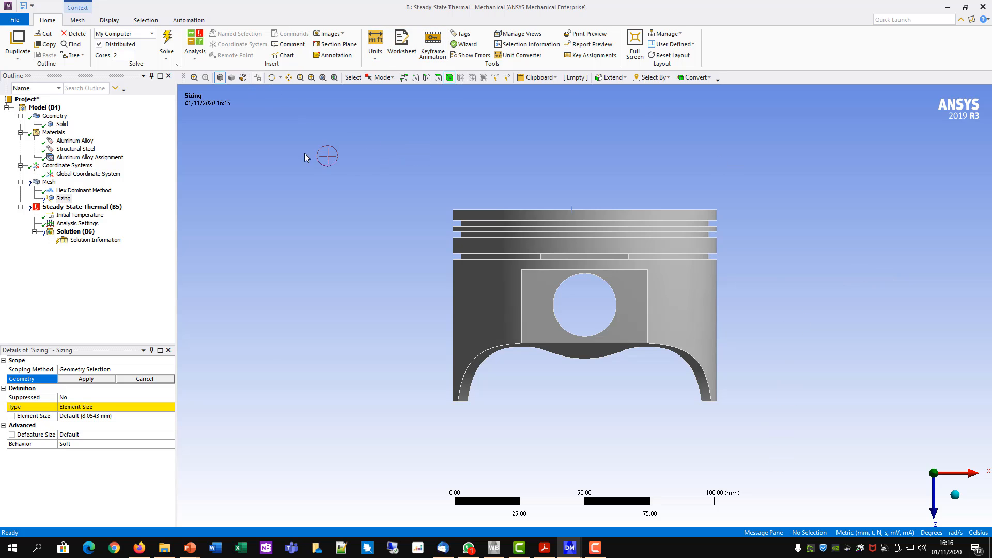
left_click(243, 78)
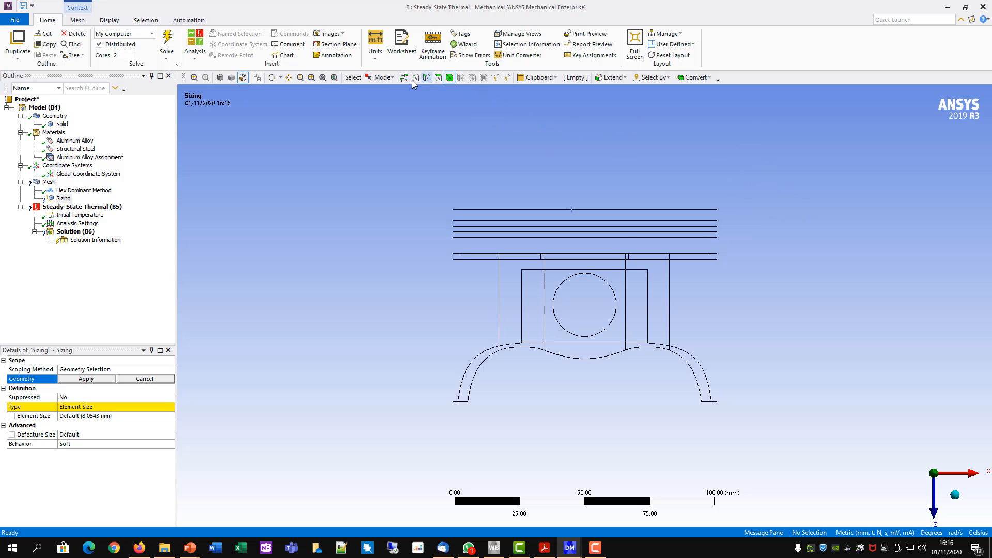
- Box-select the circular edges of the crown and the ring grooves just below it, and apply them as the sizing geometry
left_click(384, 78)
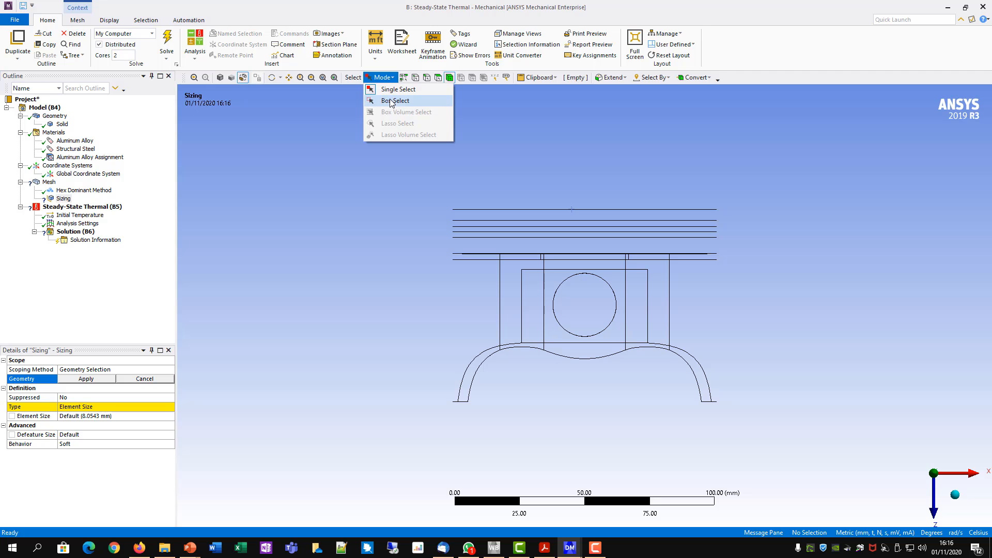
left_click(391, 99)
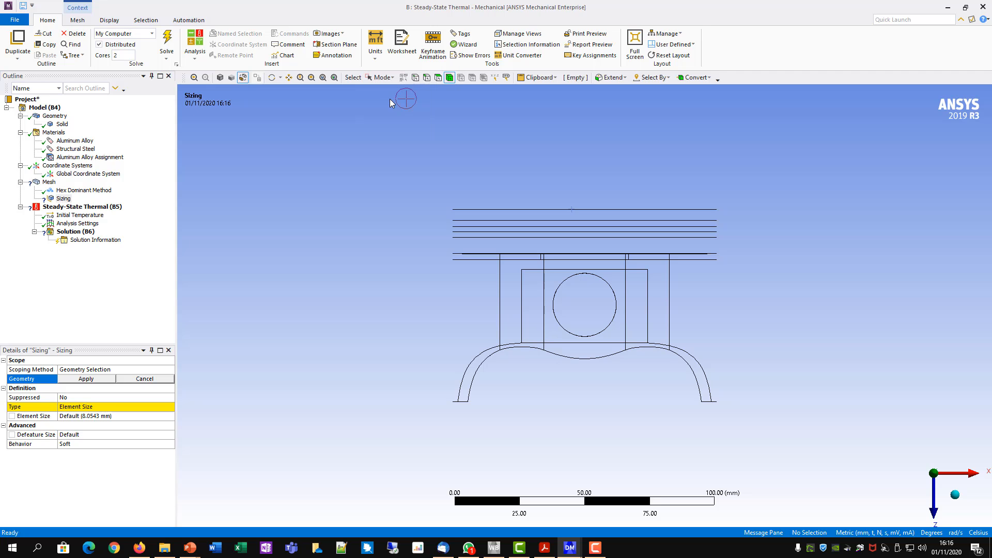
left_click(427, 78)
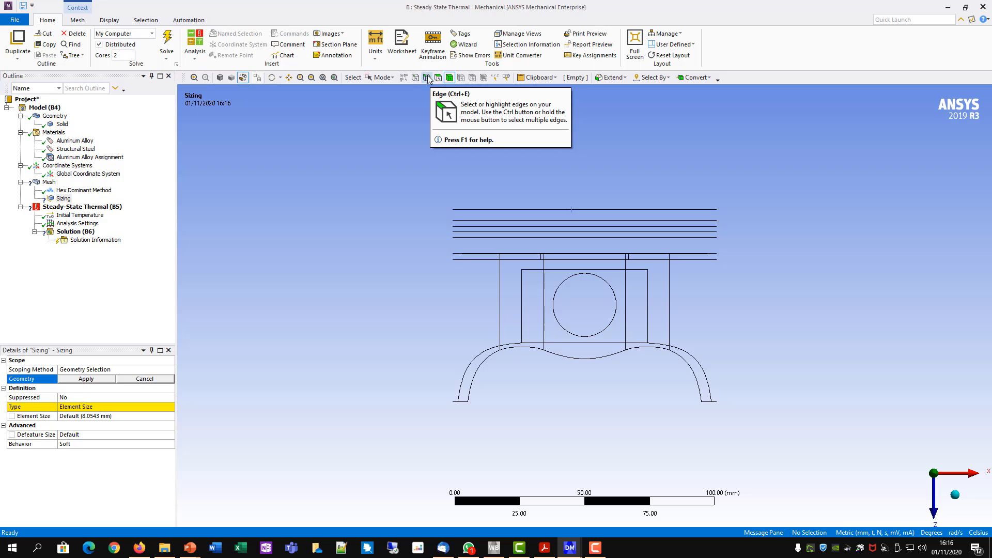
left_click(428, 79)
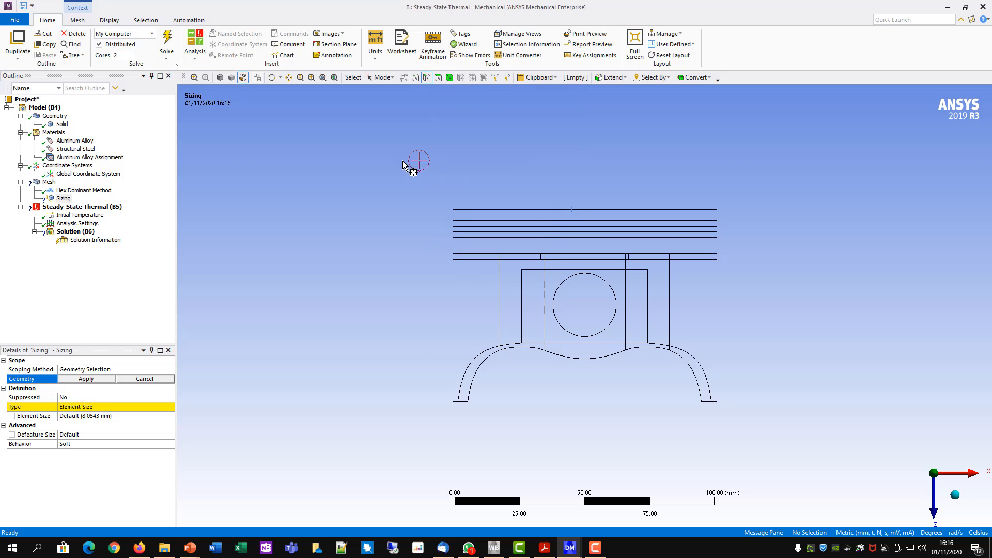
left_click_drag(420, 179, 750, 242)
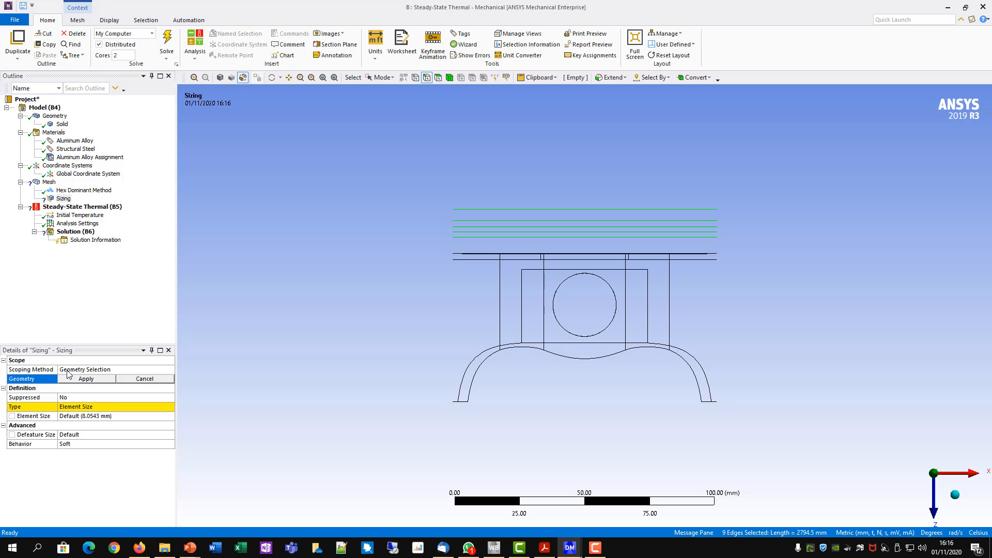
left_click(82, 379)
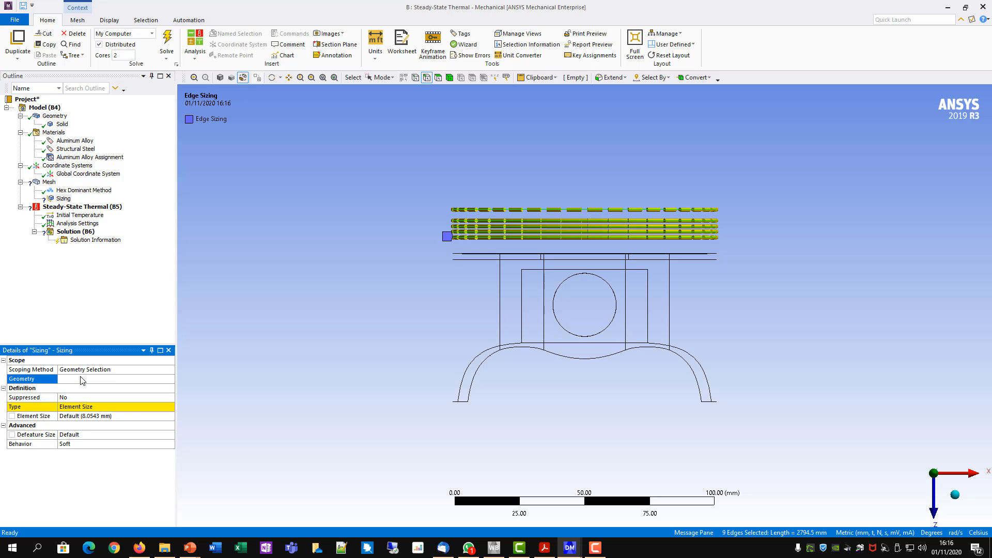
- Define the crown and ring-groove edge sizing by Number of Divisions, with 150 divisions
left_click(64, 406)
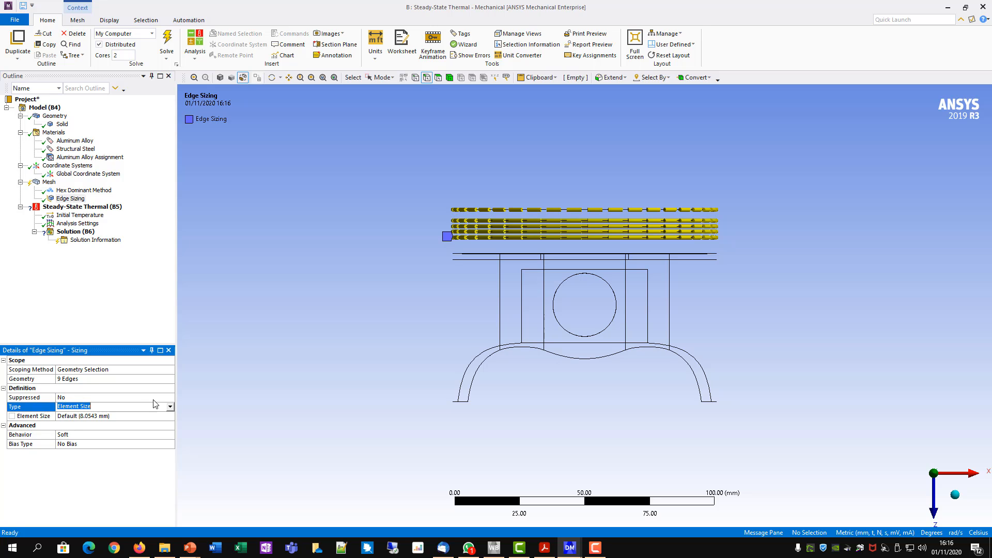
left_click(170, 408)
left_click(113, 429)
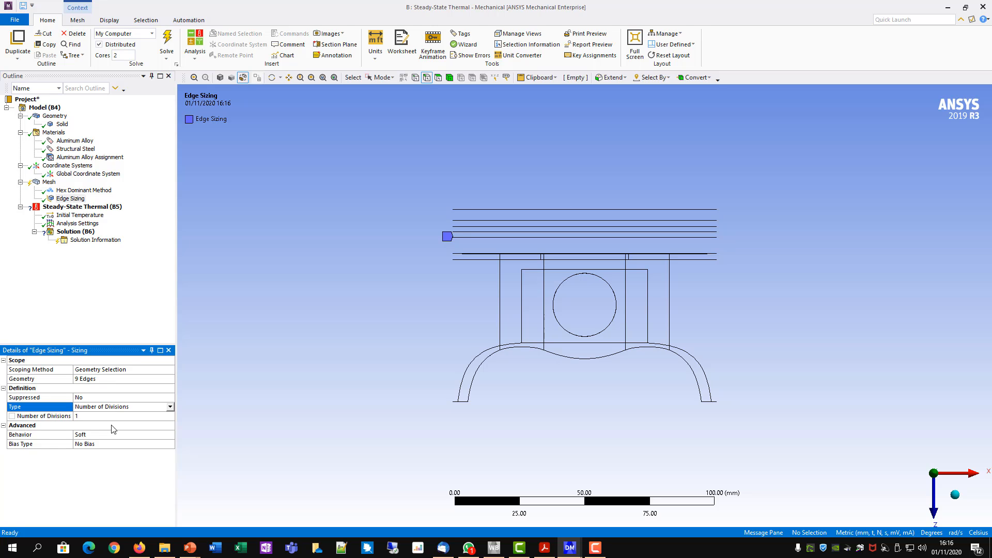
left_click(94, 417)
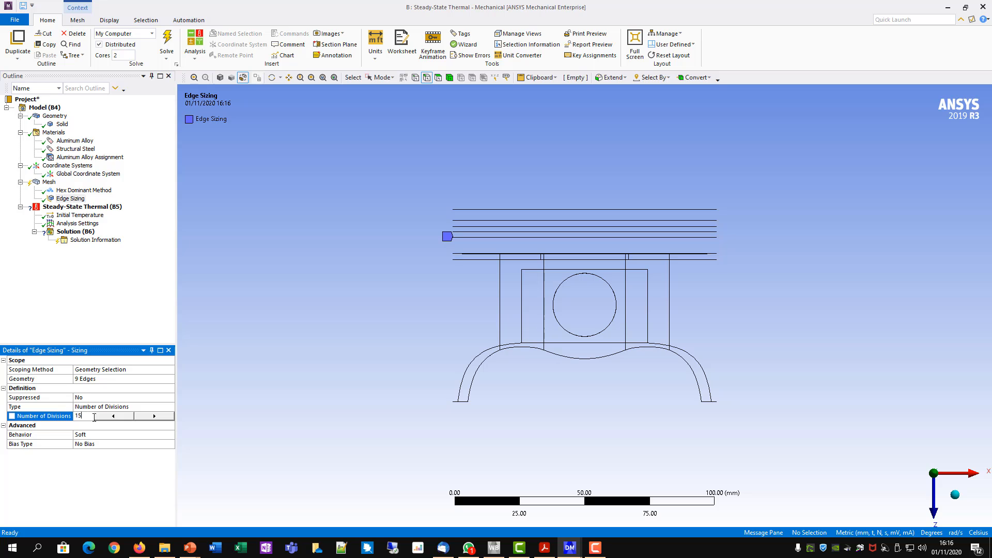
key("Return")
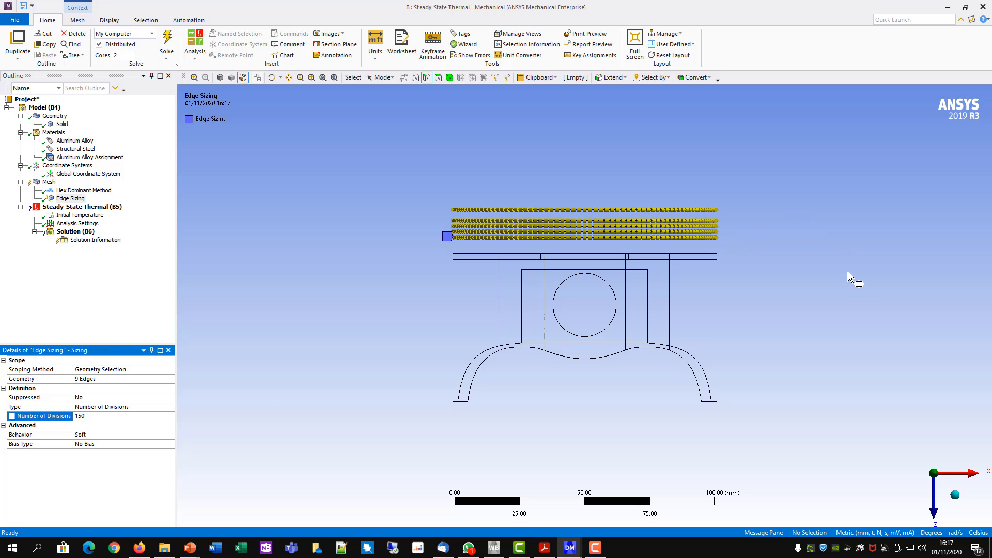
- Select the two full circular edges just below the sized ring-groove edges individually and insert a Sizing control under Mesh for them
scroll(728, 321, "up", 5)
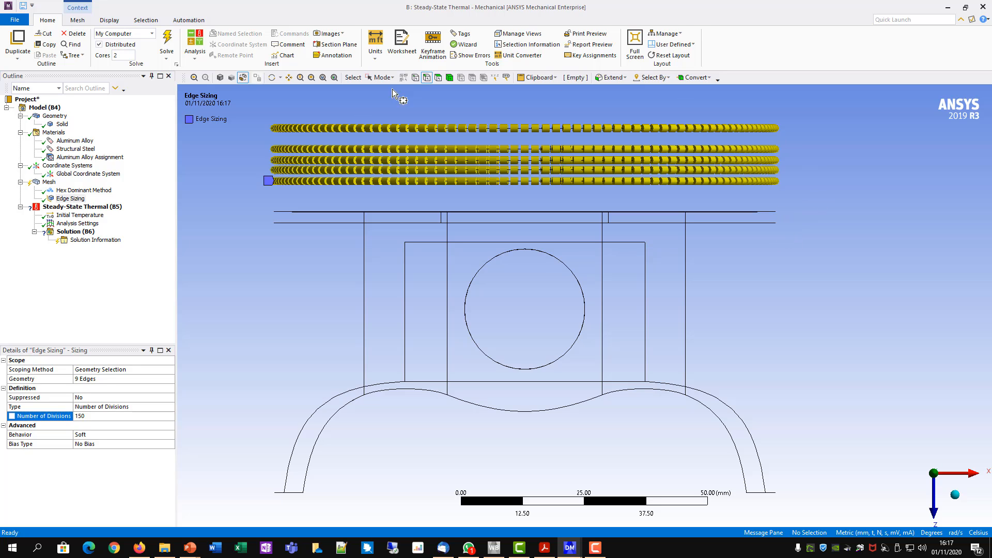
left_click(383, 78)
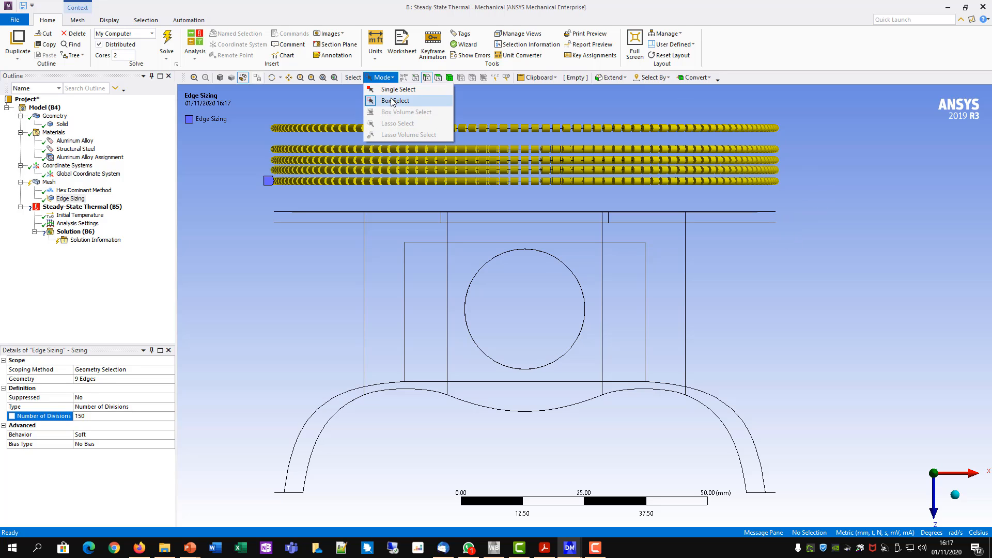
left_click(404, 90)
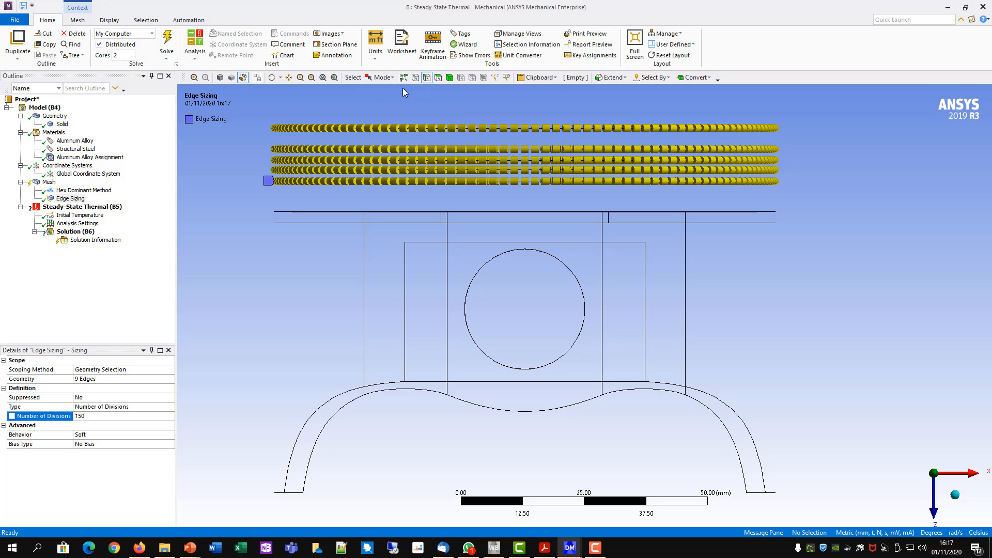
left_click(427, 78)
left_click(773, 212)
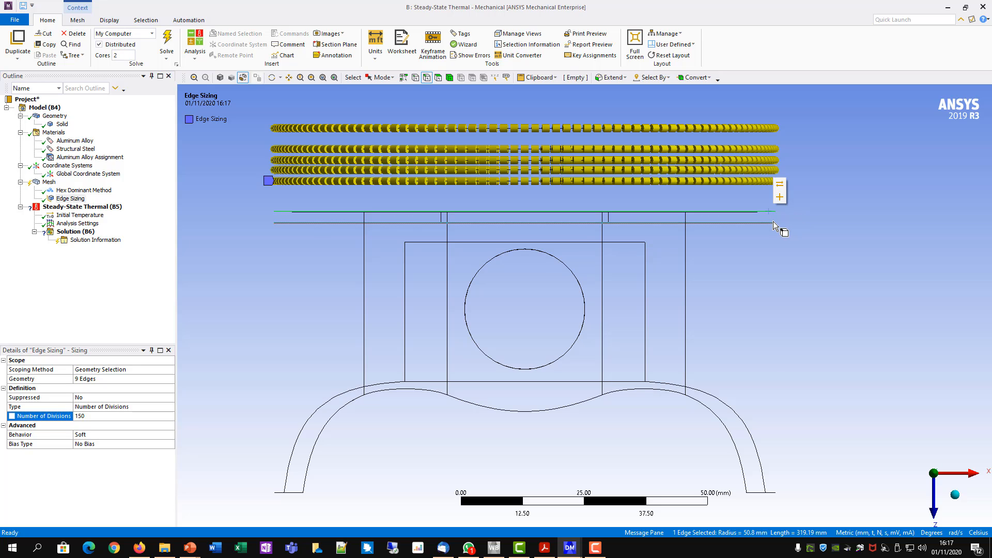
left_click(772, 222, "ctrl")
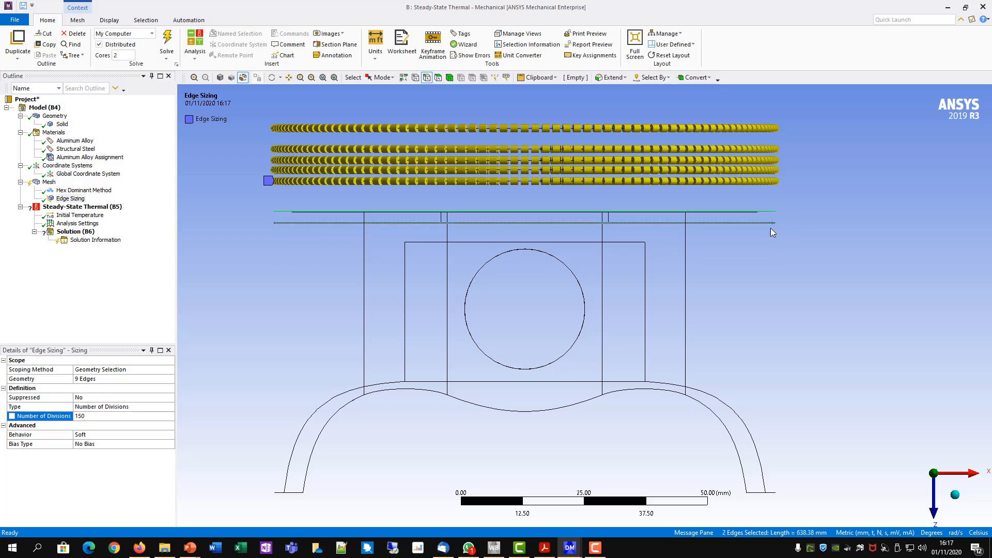
middle_click_drag(808, 236, 753, 259)
middle_click_drag(601, 339, 715, 308, "ctrl")
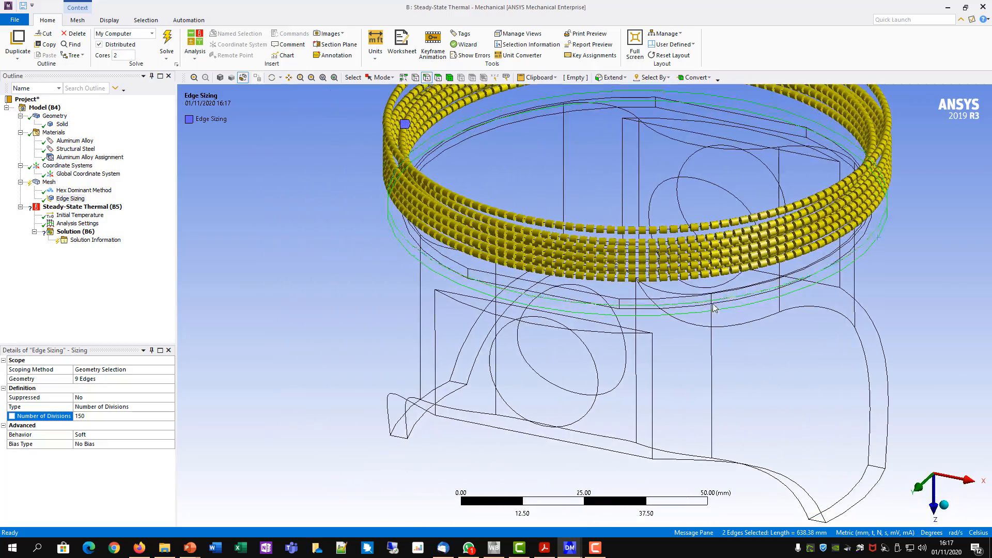
middle_click_drag(614, 360, 683, 199, "shift")
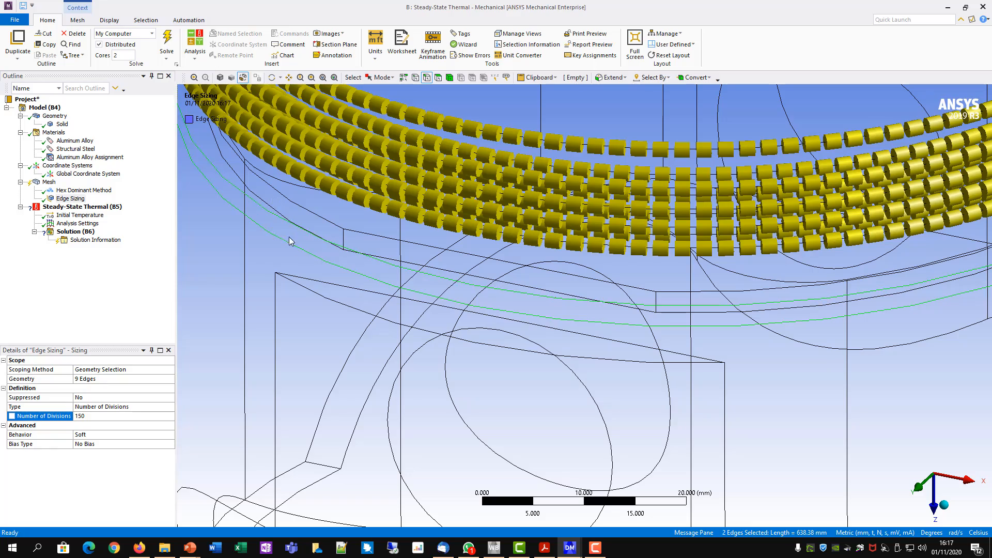
scroll(656, 368, "down", 10)
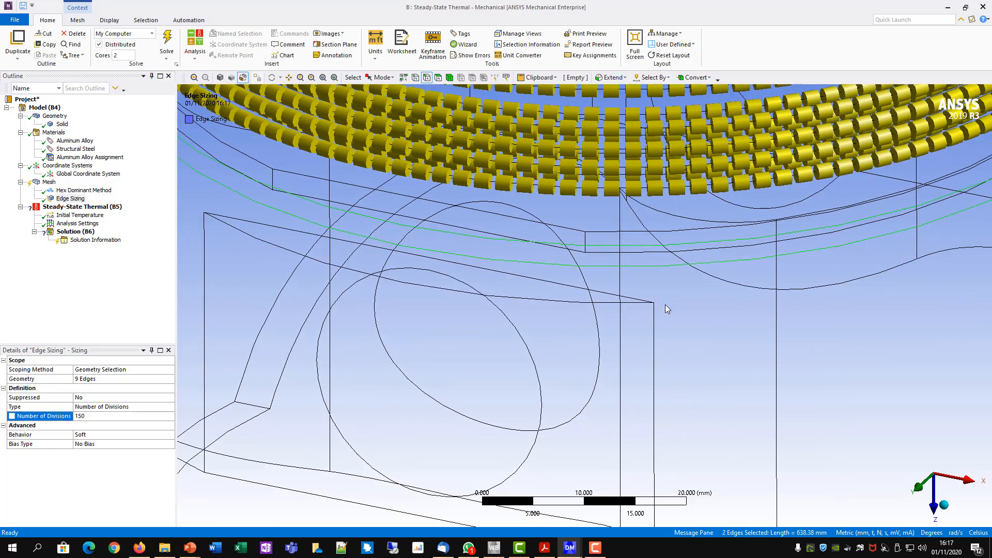
scroll(654, 392, "up", 6)
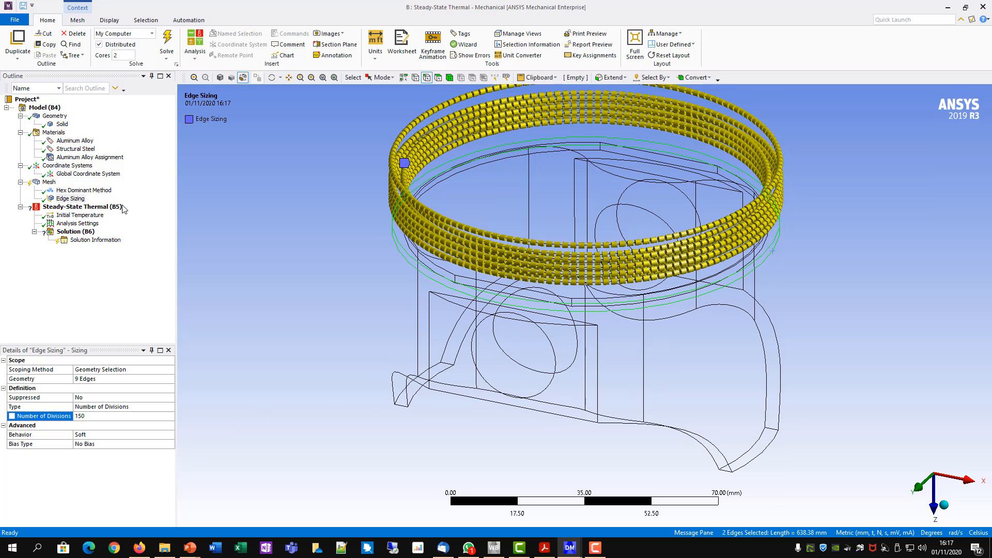
right_click(46, 182)
mouse_move(57, 189)
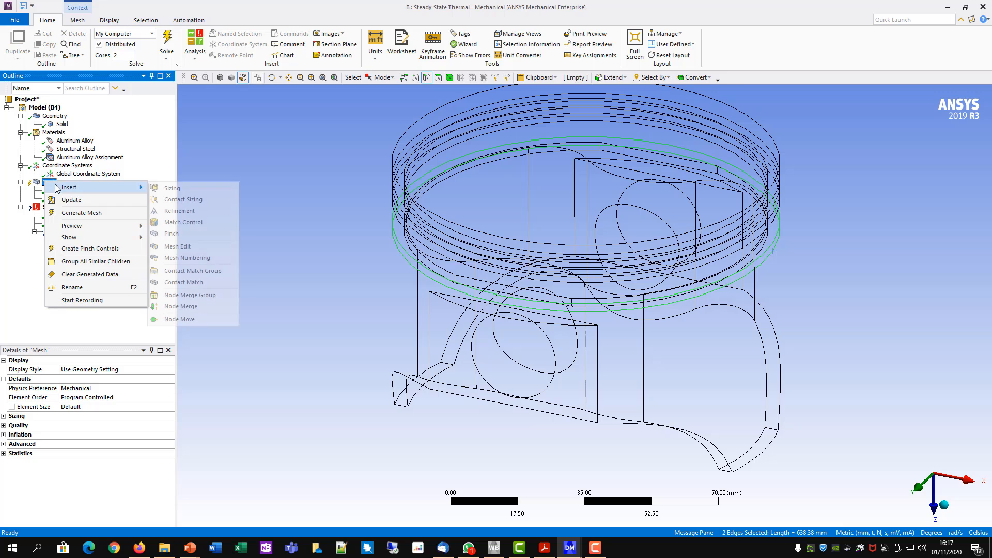
left_click(175, 188)
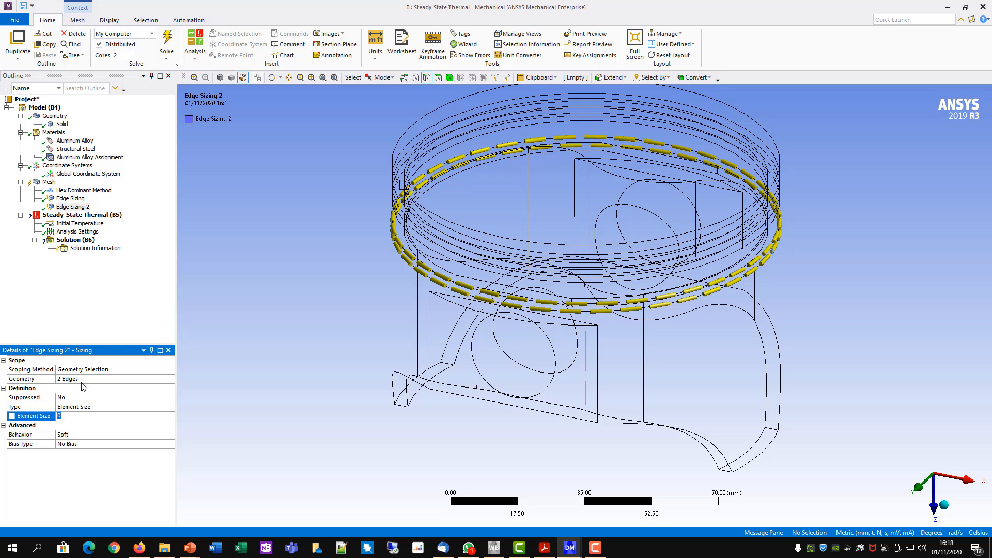
- Set the sizing type of the two lower circular edges to Number of Divisions with 150 divisions
left_click(73, 406)
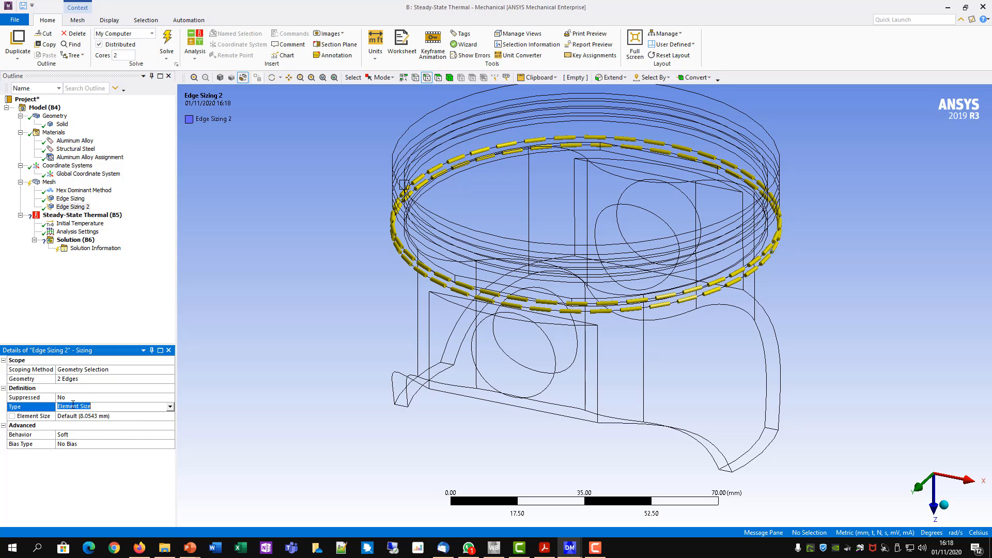
left_click(170, 408)
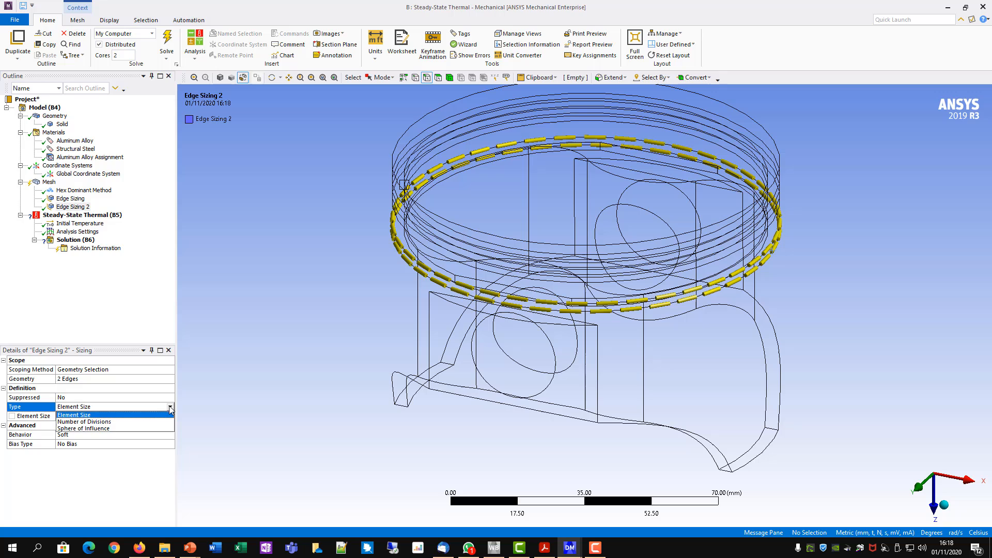
left_click(93, 421)
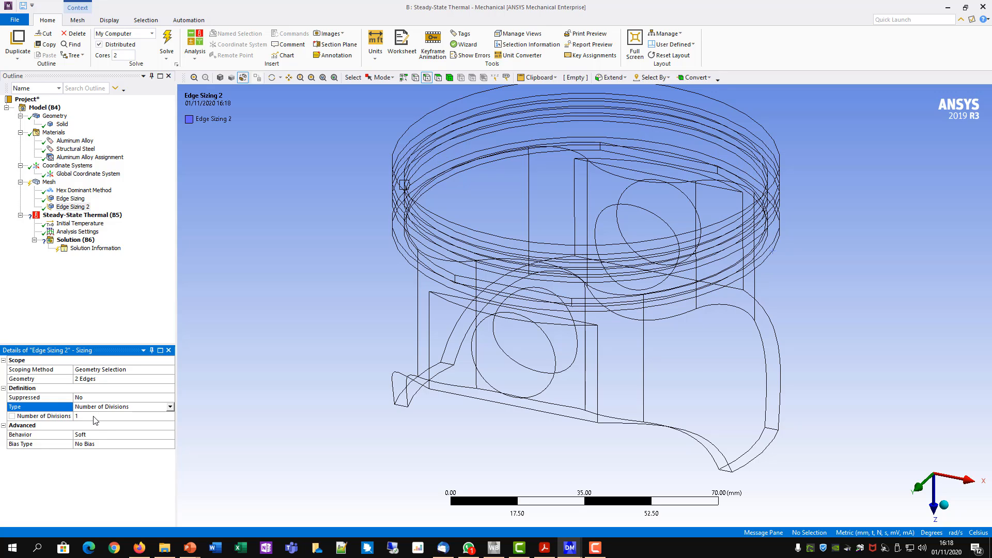
left_click(94, 416)
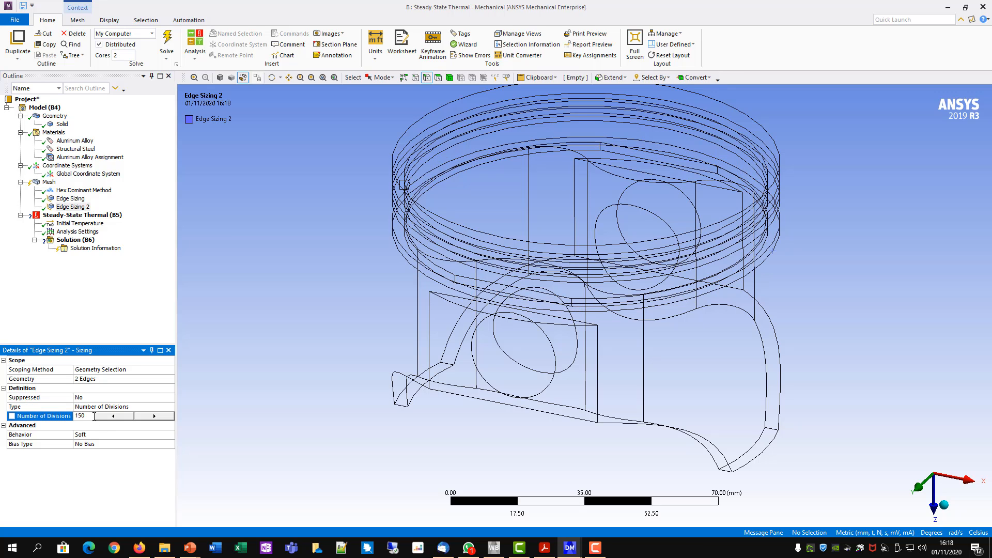
key("Return")
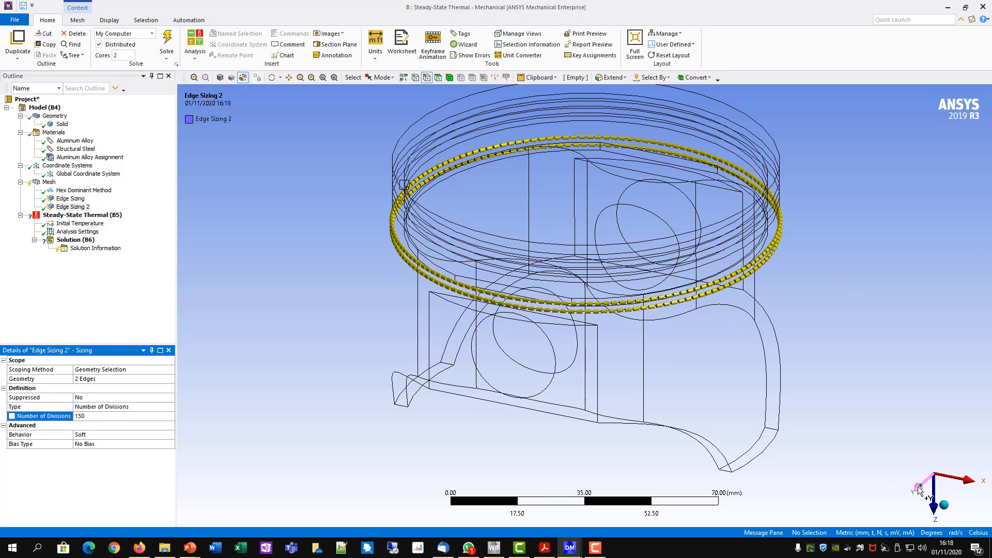
- Viewing the piston along the Y axis, box-select the four circular pin-hole edges and insert a Sizing control under Mesh for them
left_click(932, 497)
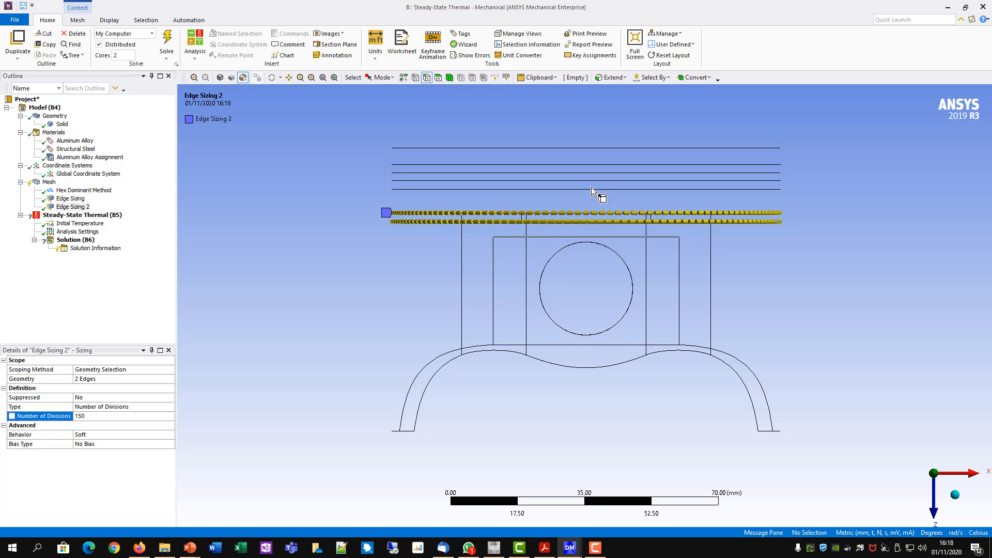
left_click(391, 78)
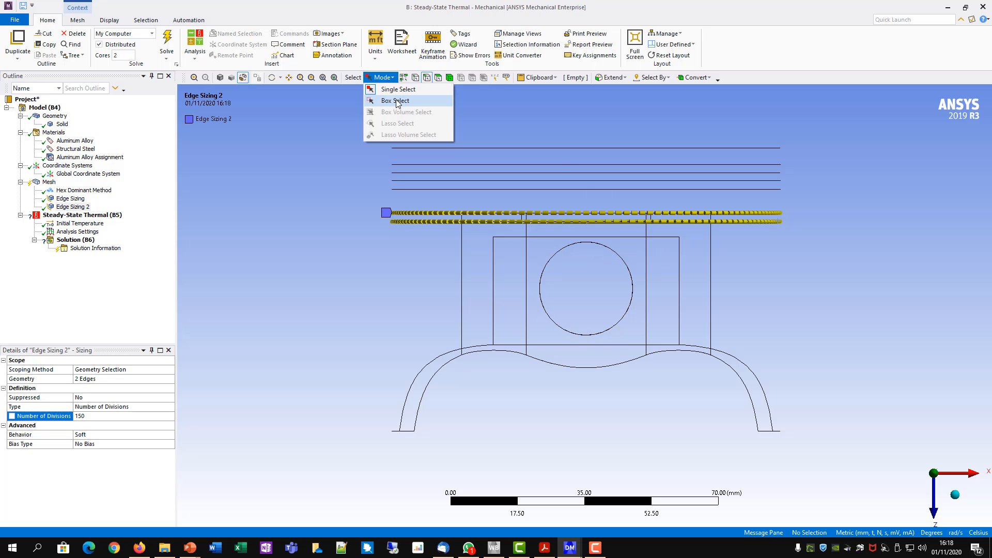
left_click(385, 101)
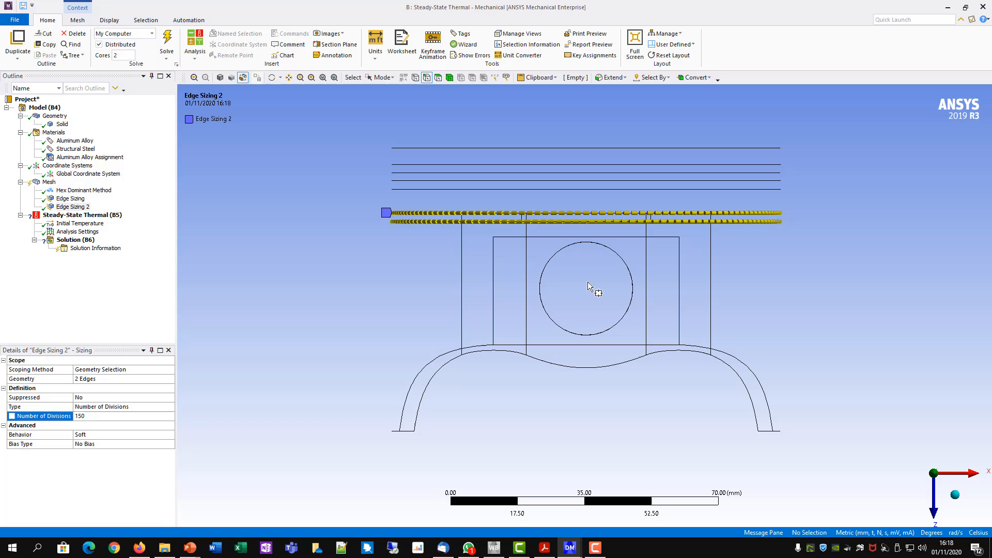
left_click(426, 78)
left_click_drag(529, 241, 639, 342)
middle_click_drag(837, 347, 786, 379)
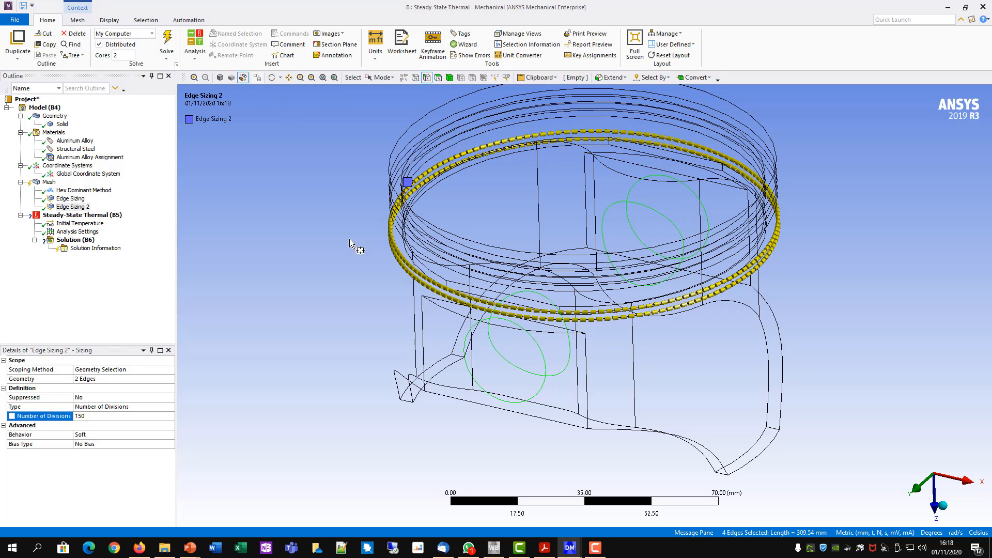
right_click(49, 182)
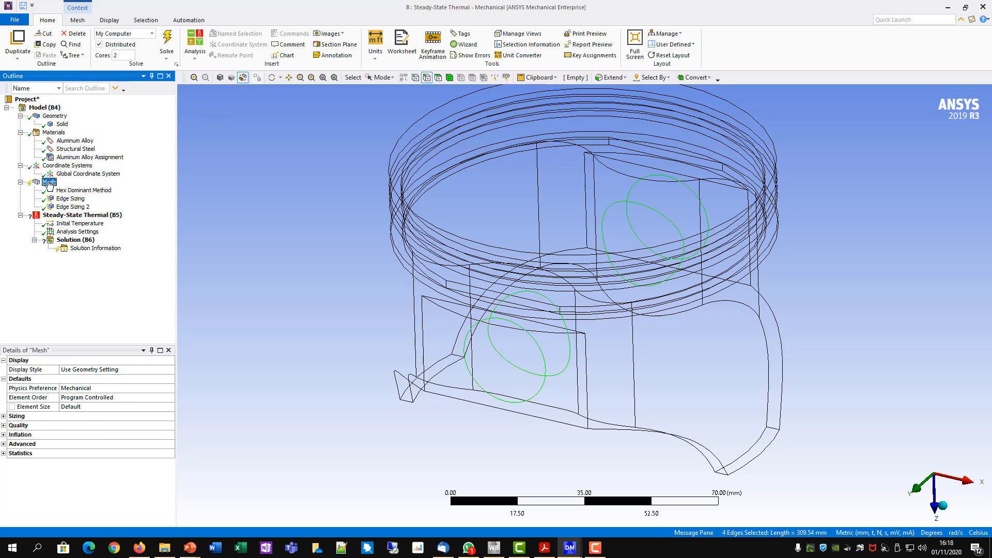
mouse_move(71, 186)
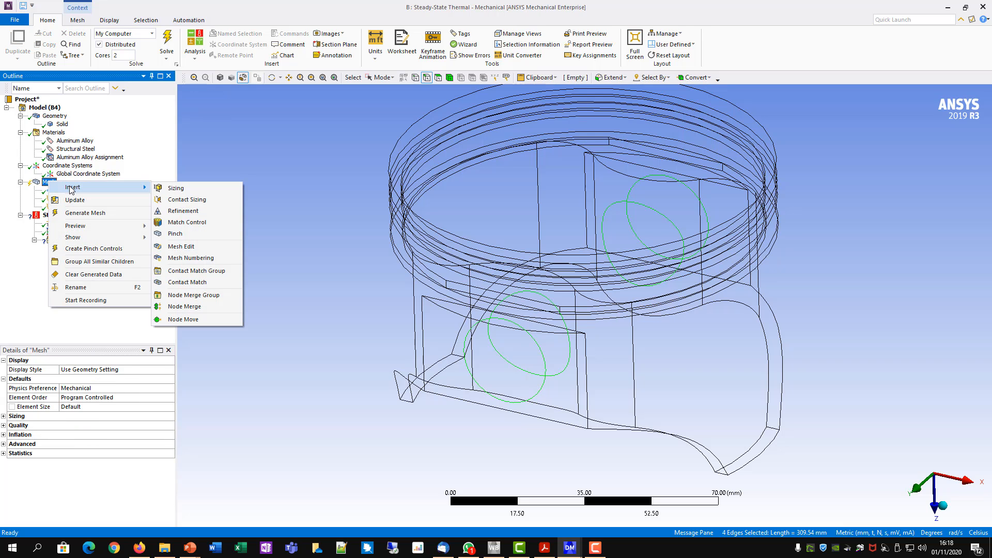
left_click(177, 189)
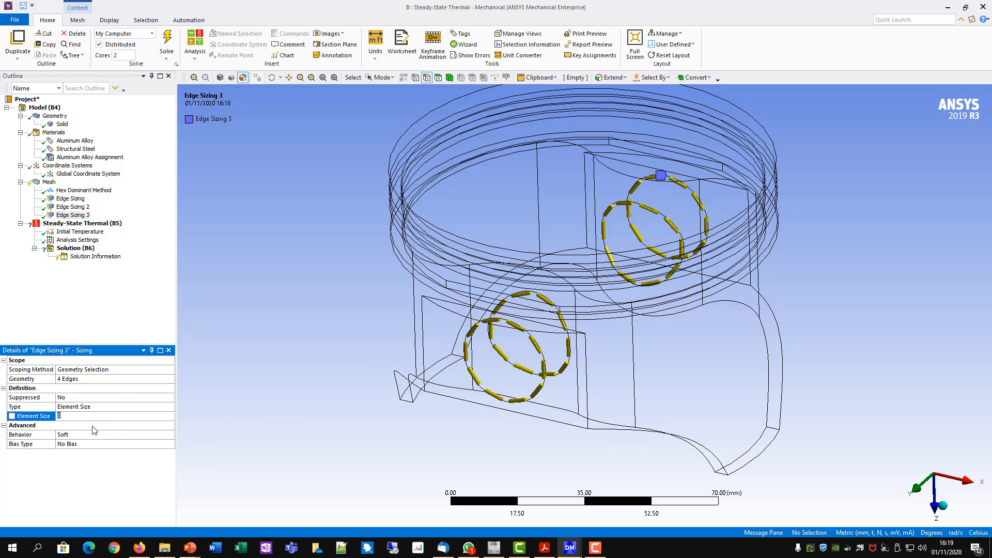
- Set the pin-hole edge sizing type to Number of Divisions with 60 divisions
left_click(108, 407)
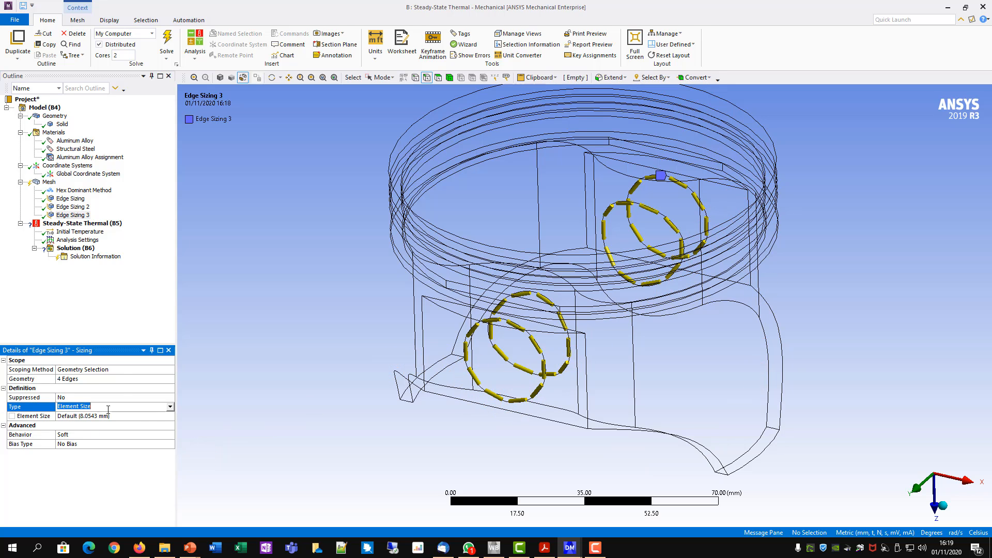
left_click(171, 407)
left_click(117, 425)
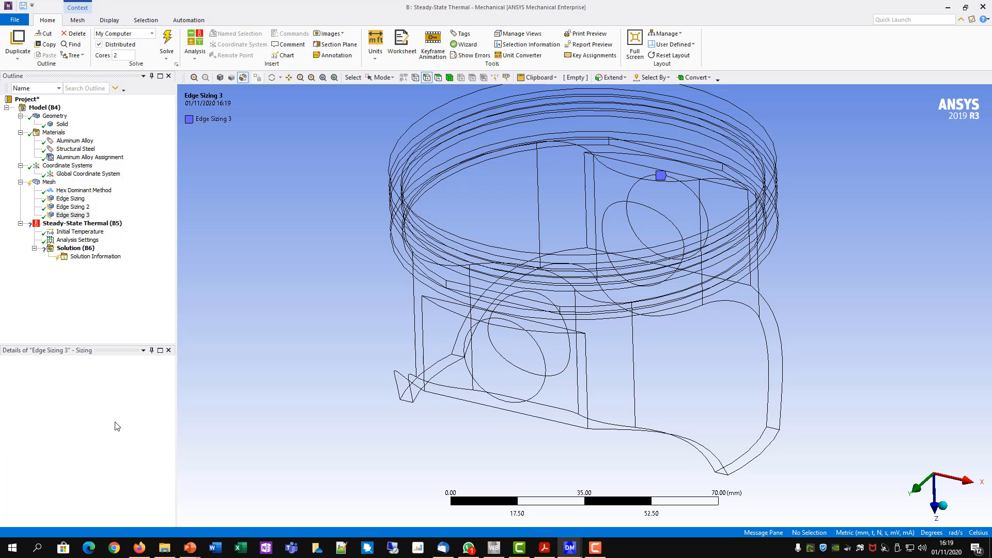
left_click(103, 416)
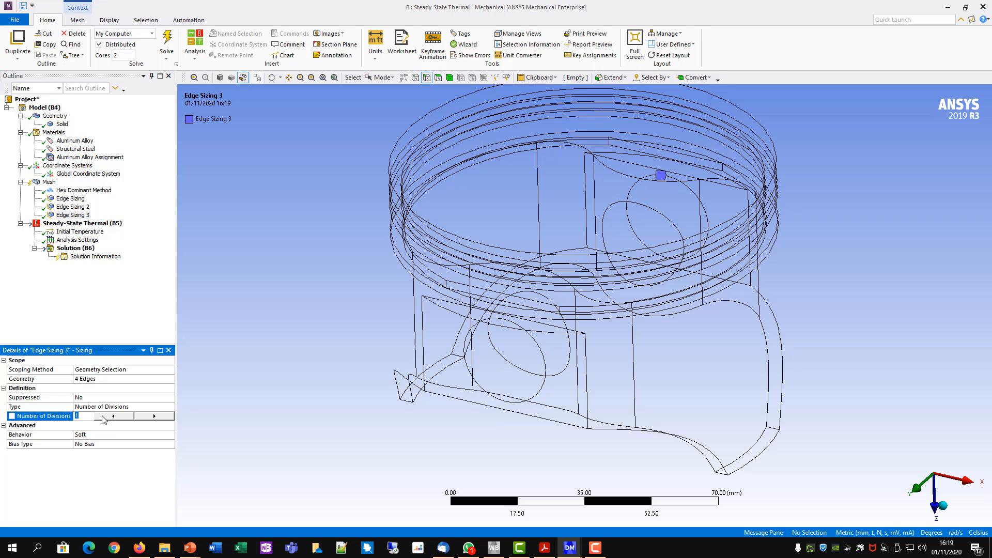
key("Return")
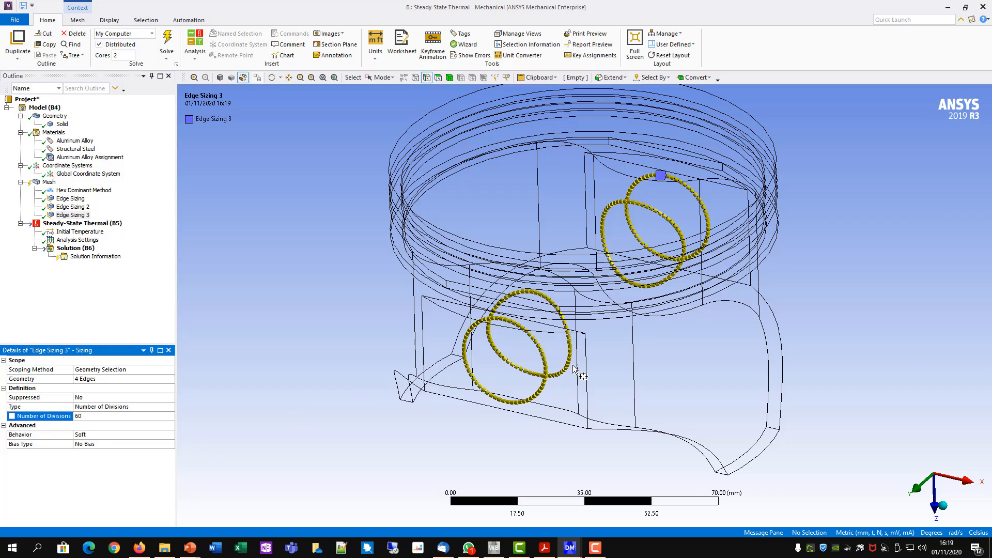
scroll(775, 289, "down", 3)
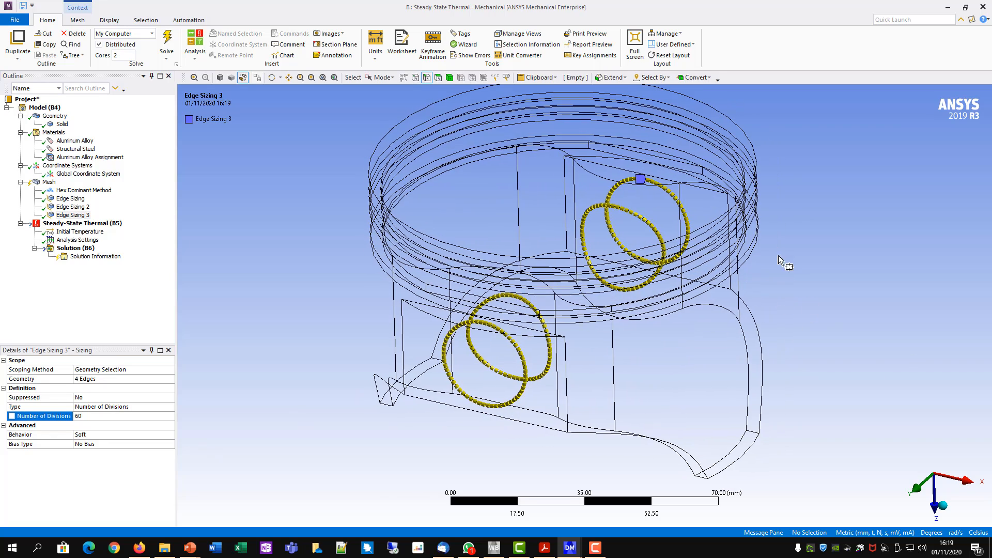
mouse_move(760, 351)
middle_mouse_down()
mouse_move(755, 288)
mouse_move(770, 295)
mouse_move(755, 295)
mouse_move(764, 304)
middle_mouse_up()
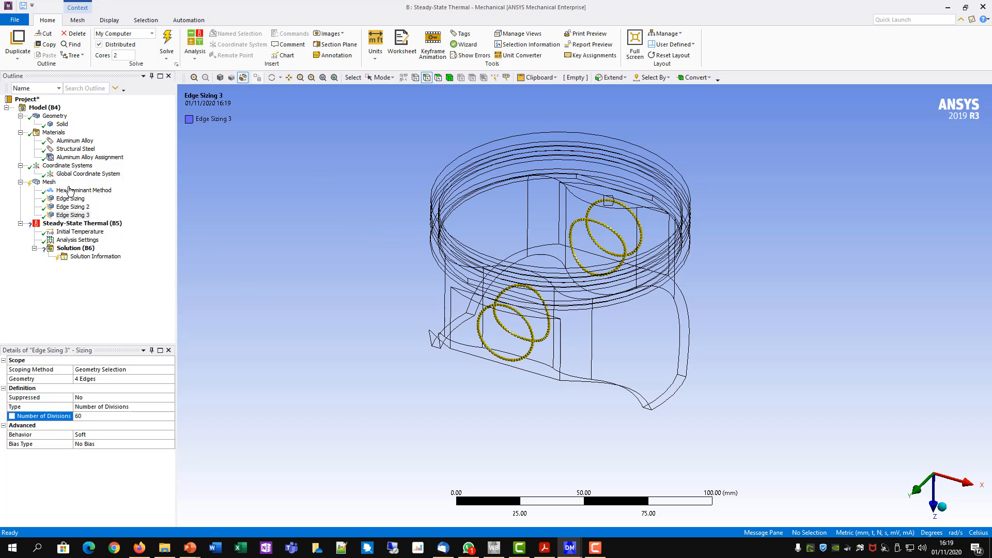
- Insert a Sizing control under Mesh and scope it to the whole piston body using single selection with the body filter
right_click(49, 183)
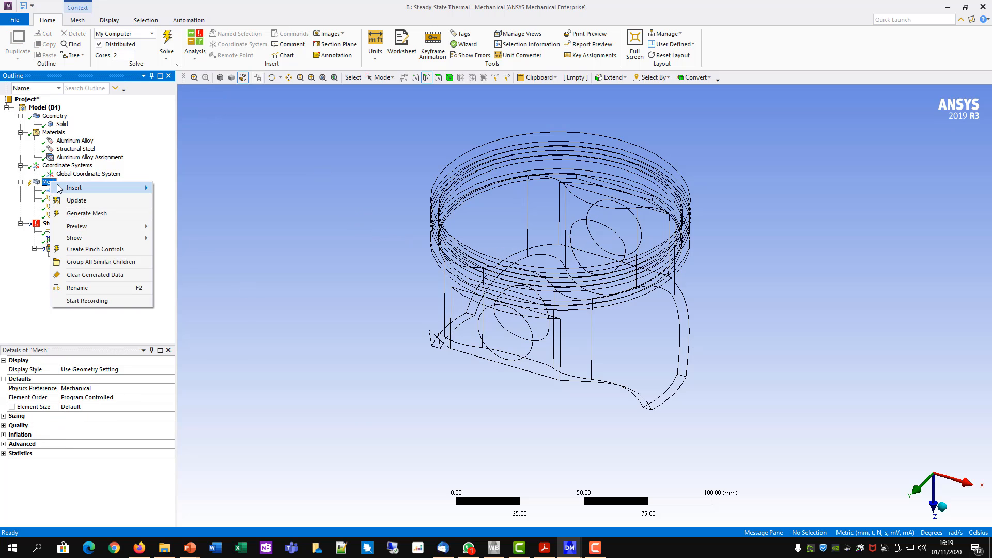
mouse_move(64, 189)
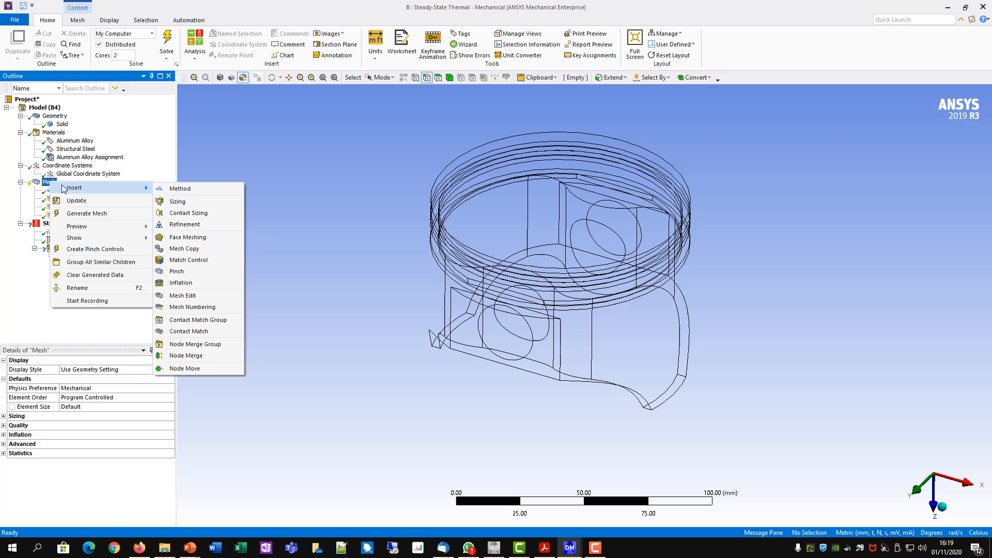
left_click(174, 202)
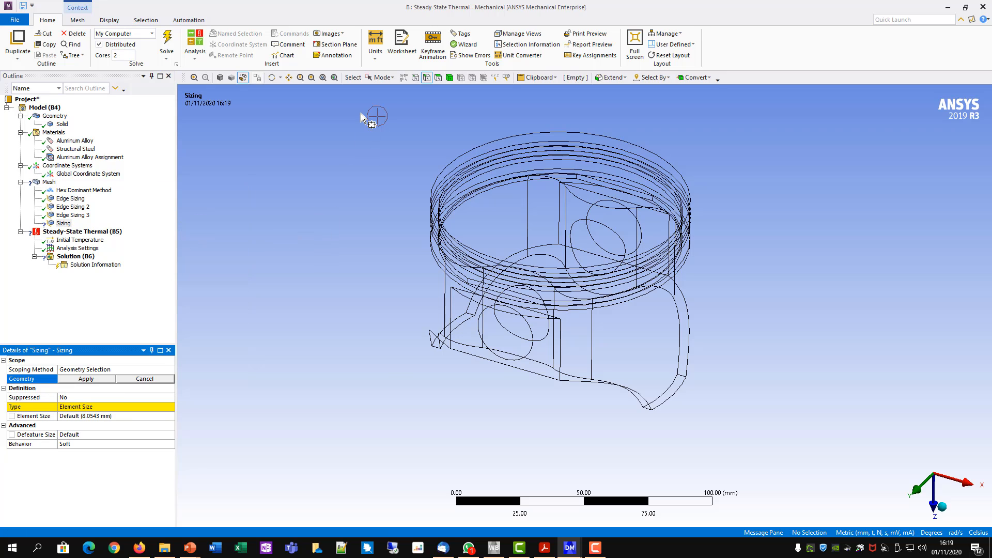
left_click(383, 79)
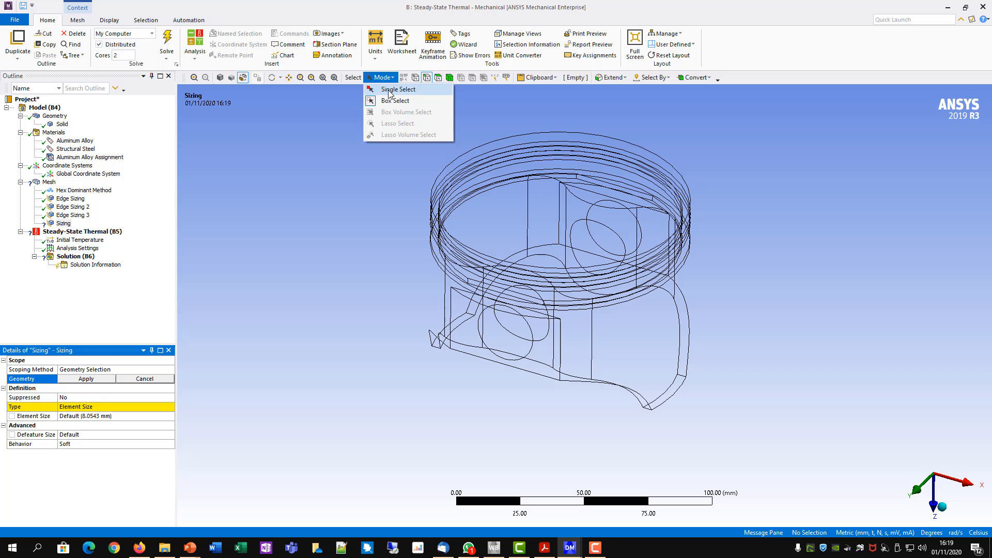
left_click(385, 89)
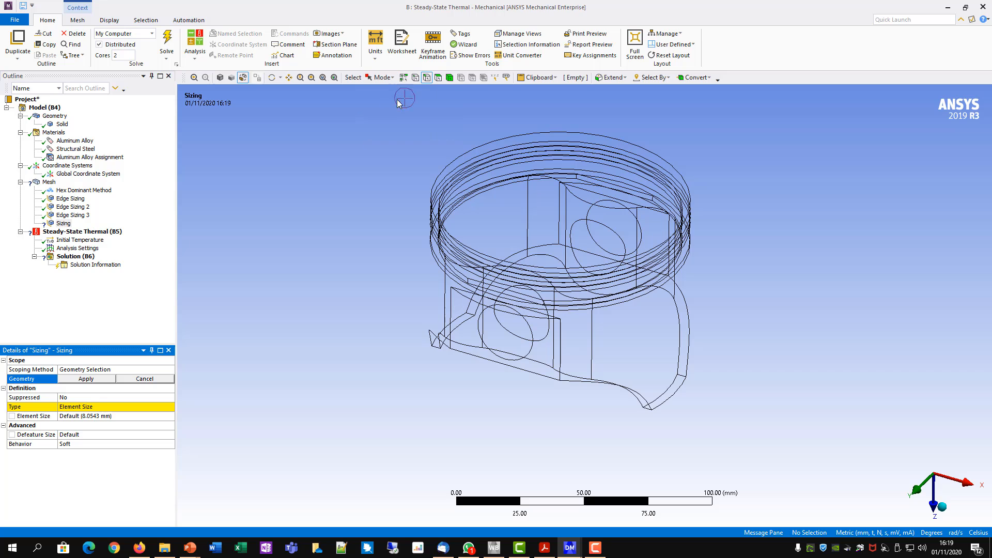
left_click(449, 79)
left_click(467, 179)
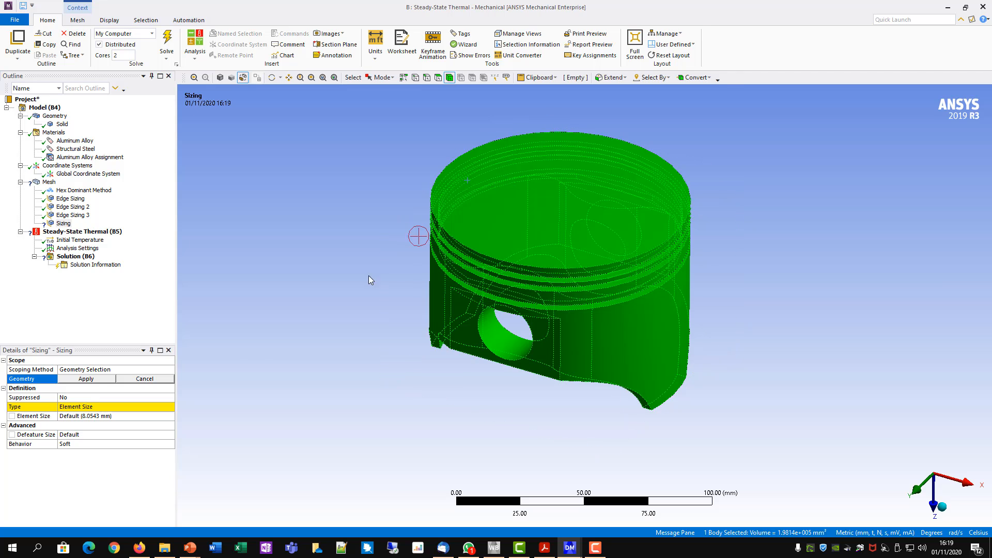
left_click(87, 380)
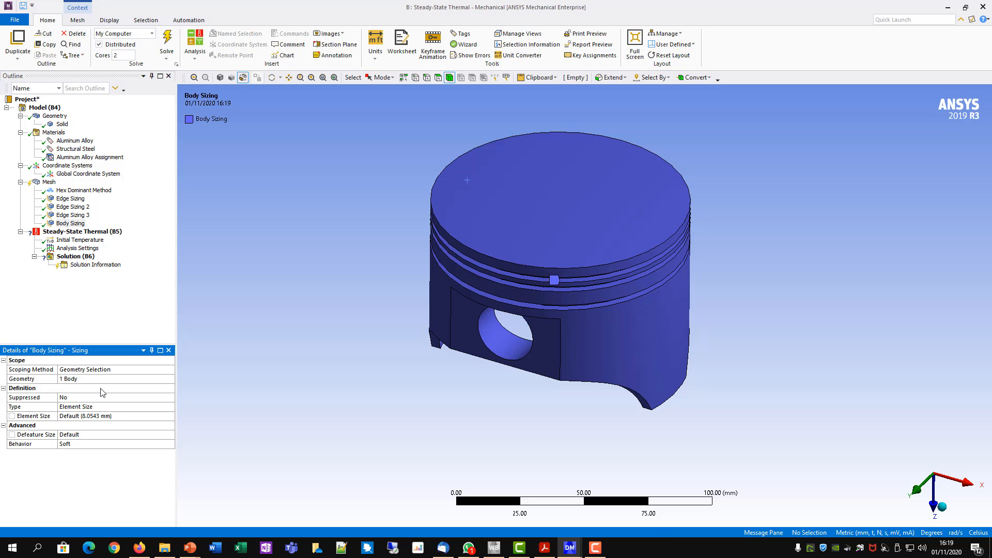
- Keep the body sizing type as Element Size and set the element size to 2.5 mm
left_click(70, 406)
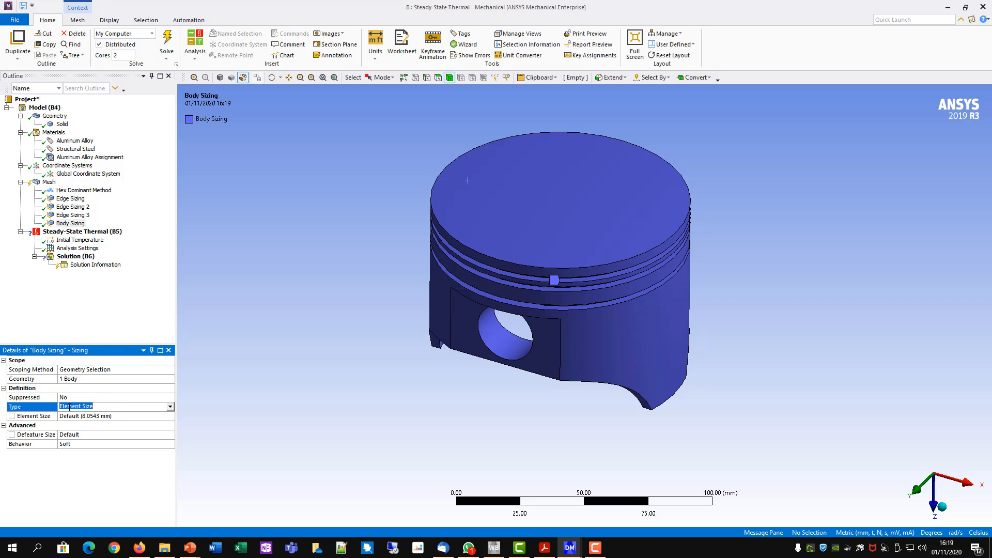
left_click(169, 407)
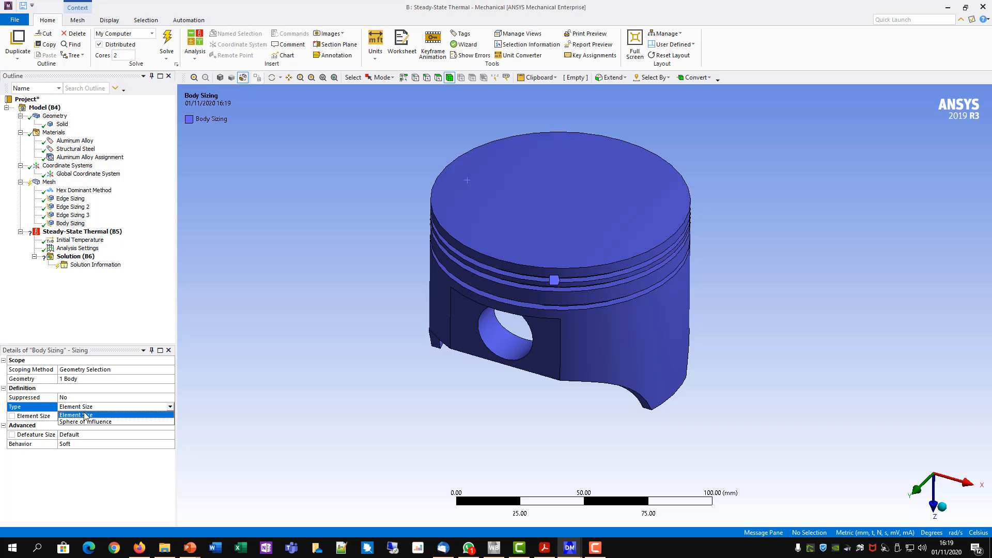
left_click(86, 415)
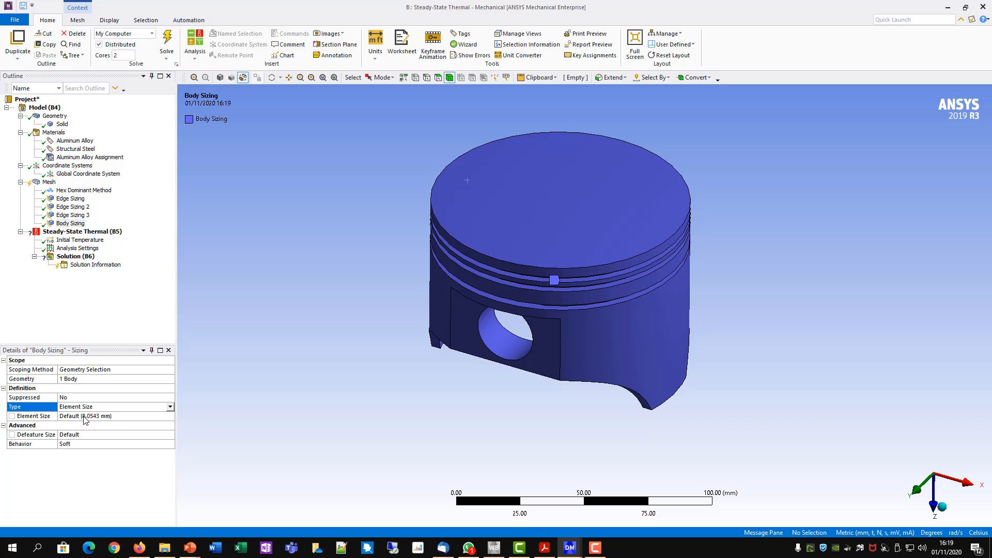
left_click(83, 416)
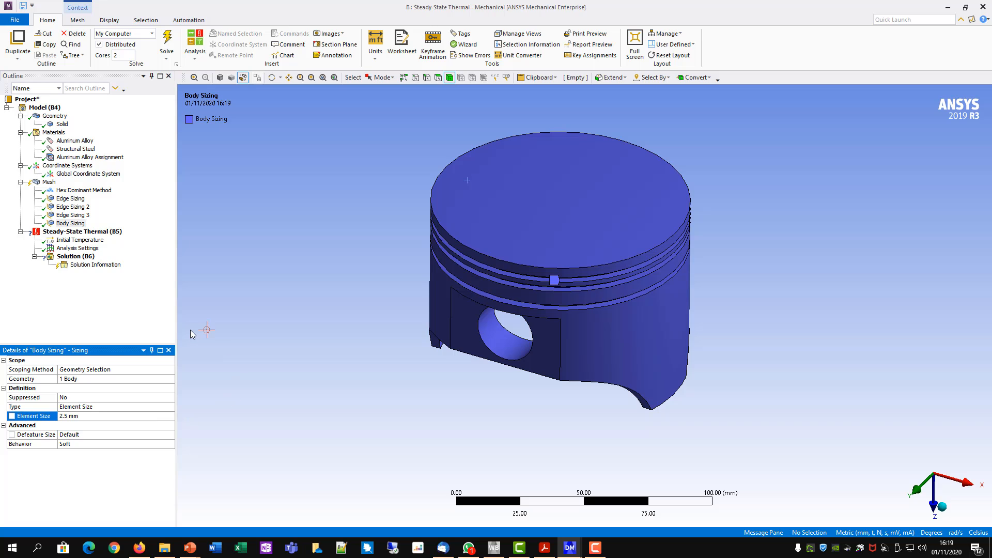
left_click(247, 335)
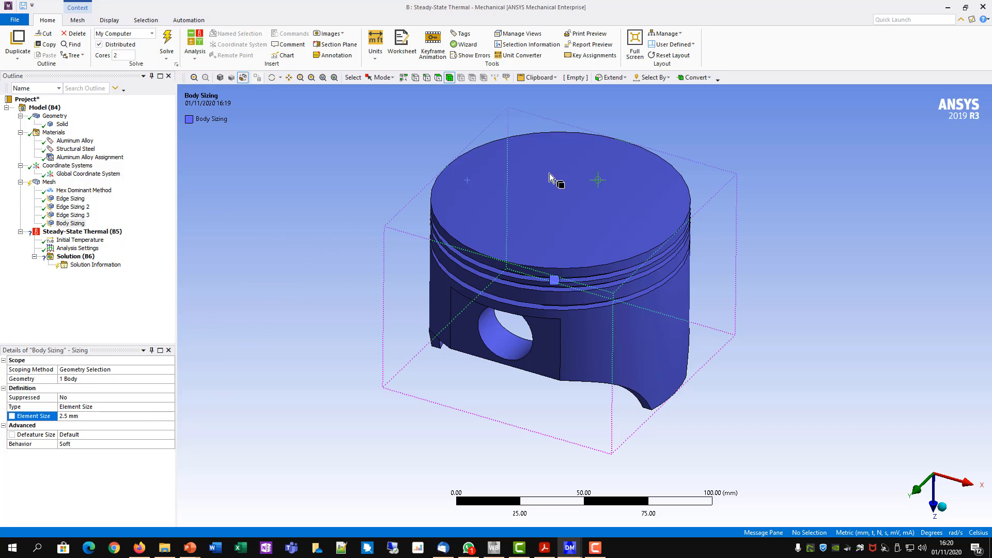
- Generate the mesh and display the piston as a shaded exterior with edges
right_click(49, 183)
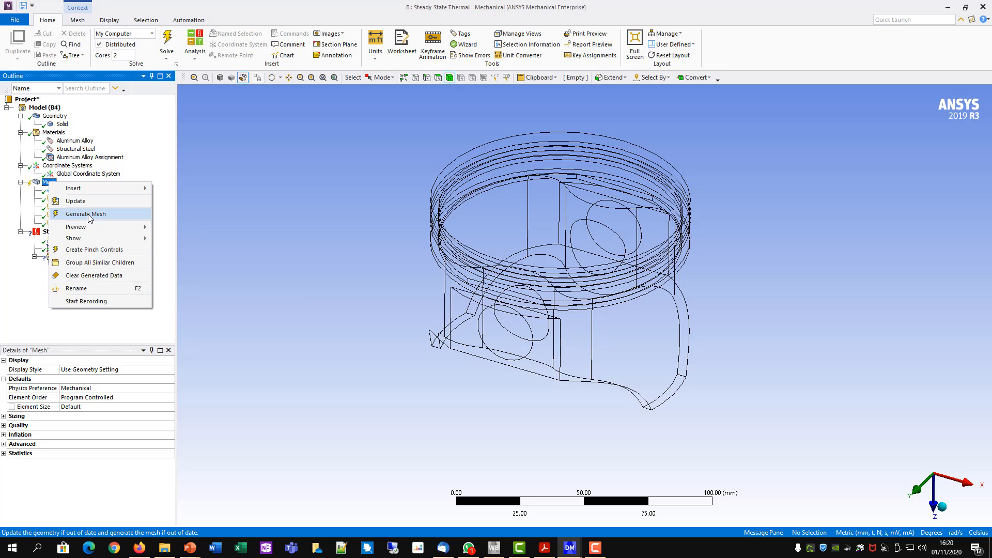
left_click(86, 214)
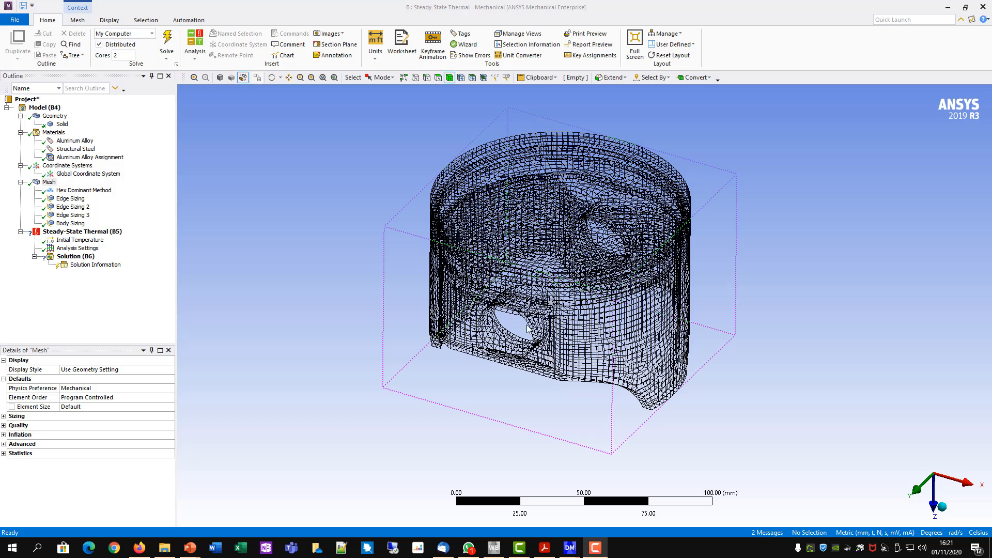
left_click(220, 78)
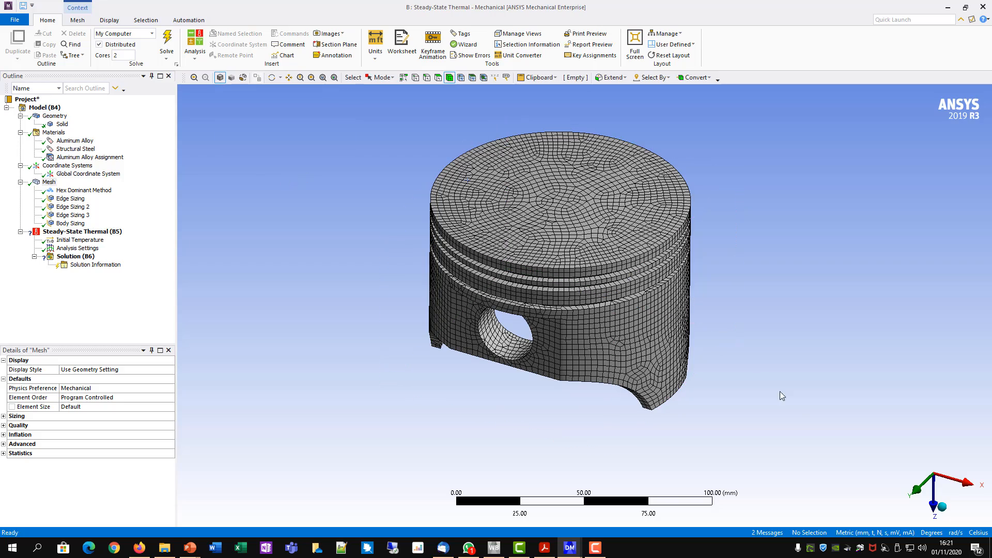
middle_click_drag(774, 340, 753, 348)
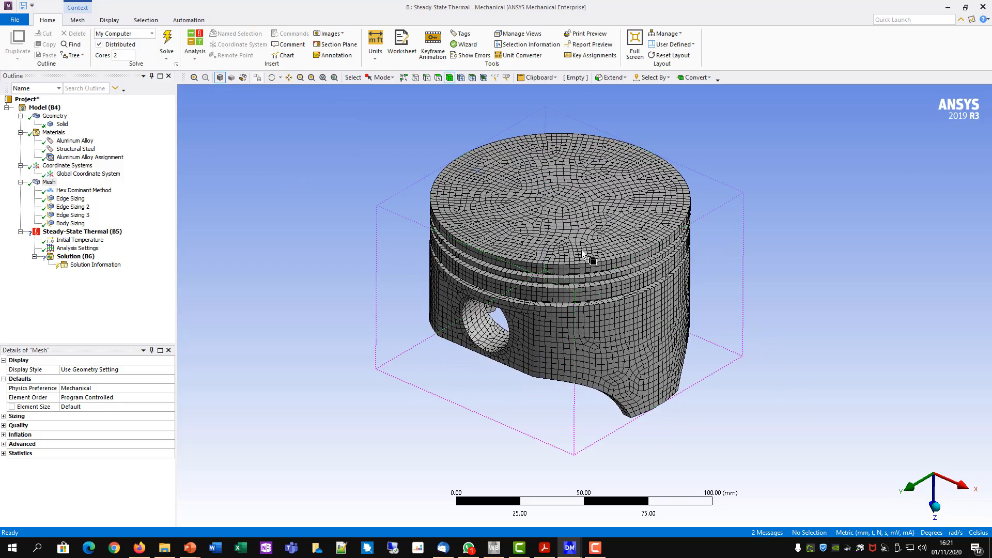
- Switch to the Steady-State Thermal environment and turn off the mesh display on the piston
left_click(109, 20)
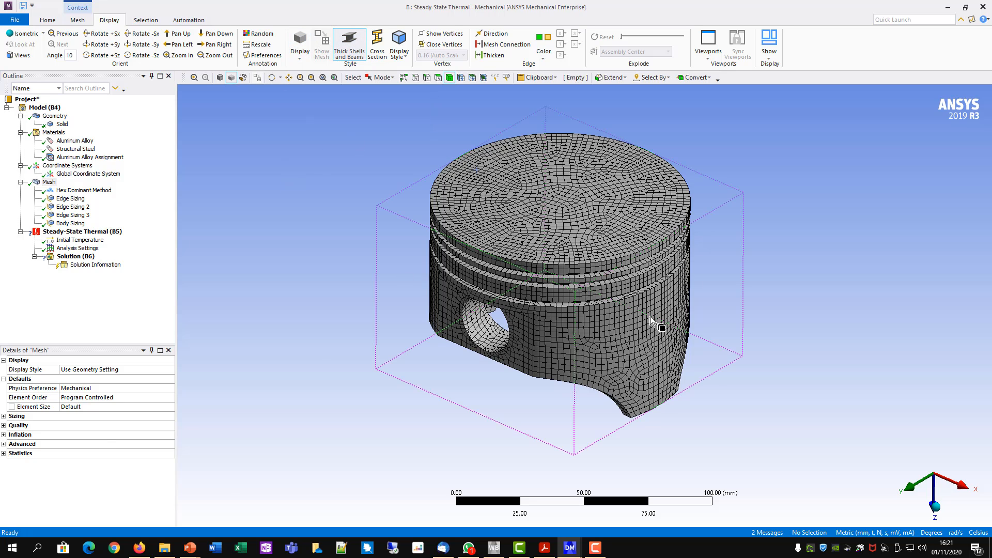
left_click(96, 232)
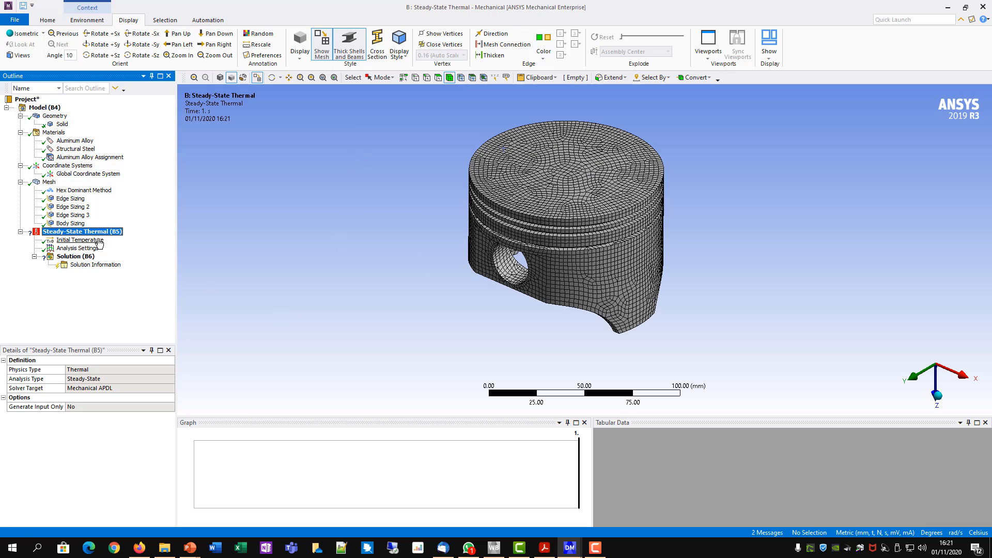
left_click(322, 47)
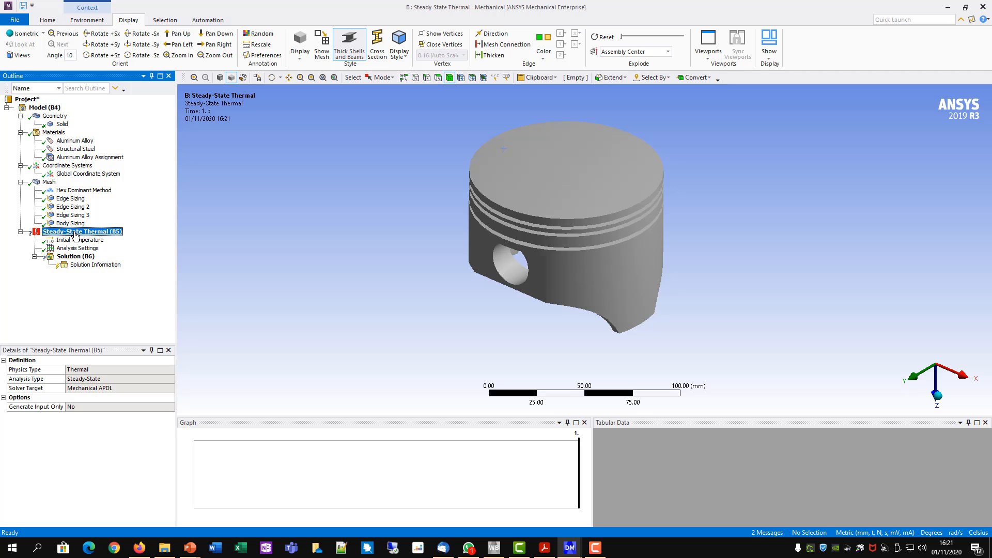
- Insert a Temperature load under Steady-State Thermal and apply it to the flat top face of the piston crown
mouse_move(442, 300)
middle_mouse_down()
mouse_move(434, 258)
mouse_move(428, 290)
mouse_move(439, 286)
mouse_move(438, 295)
middle_mouse_up()
middle_click_drag(801, 241, 792, 274, "ctrl")
scroll(724, 264, "up", 3)
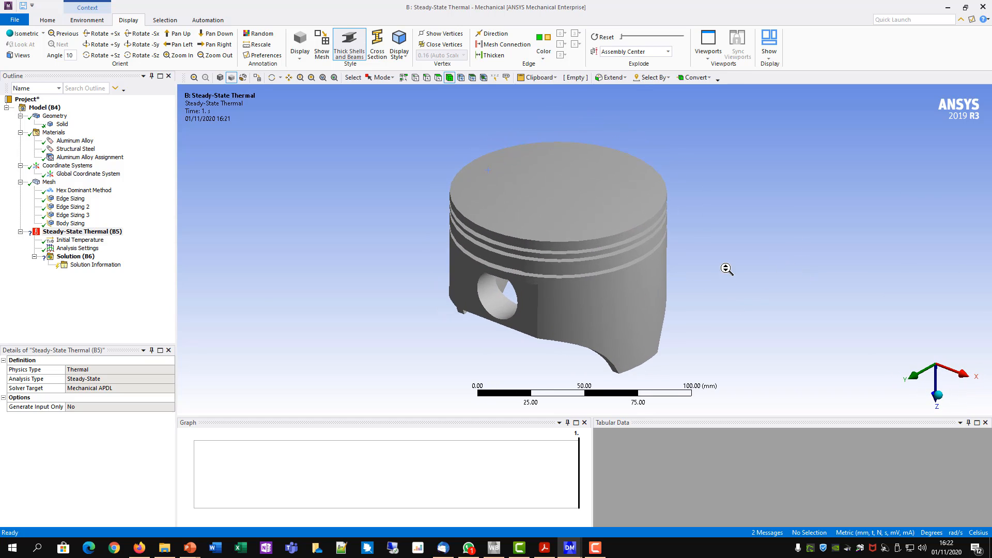
middle_click_drag(764, 324, 766, 299, "ctrl")
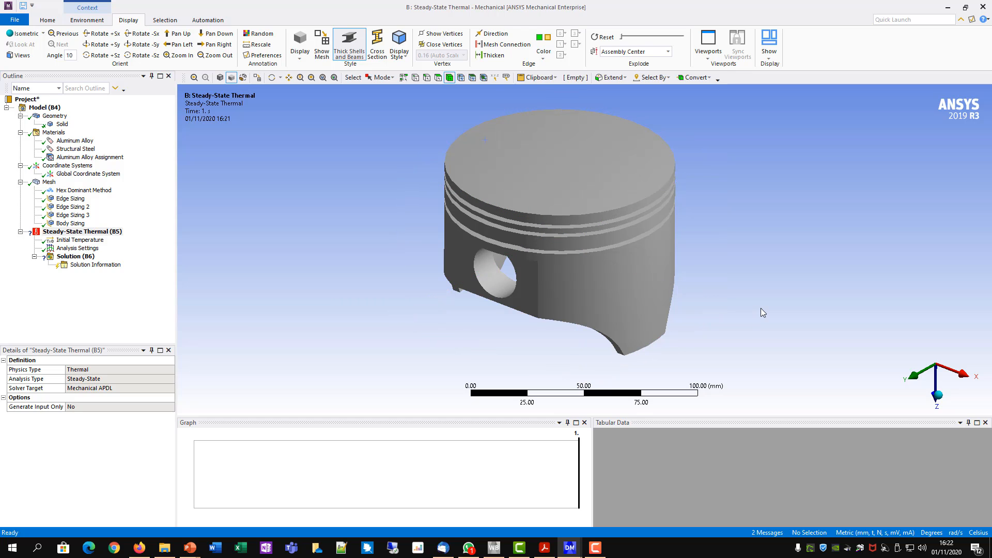
middle_click_drag(679, 348, 685, 226)
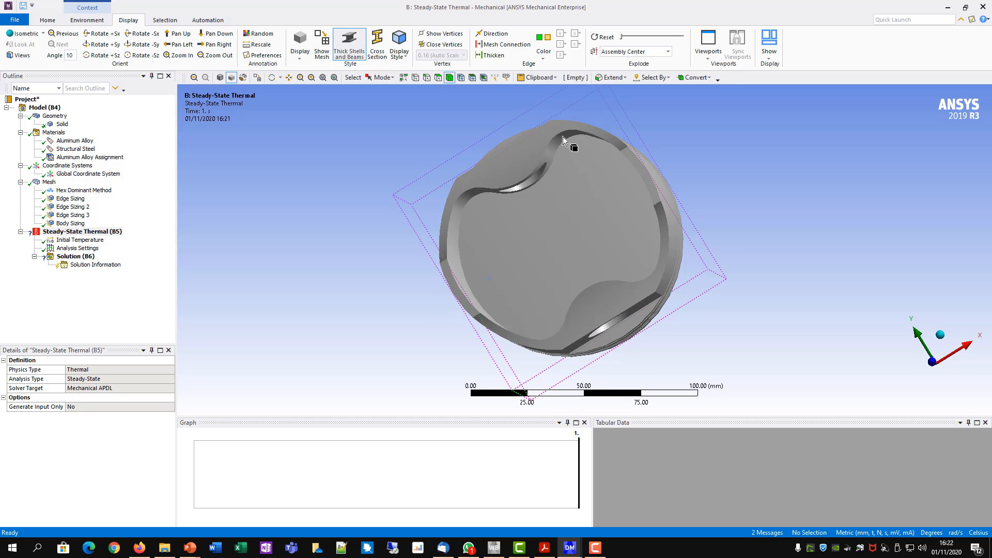
middle_click_drag(563, 136, 553, 325)
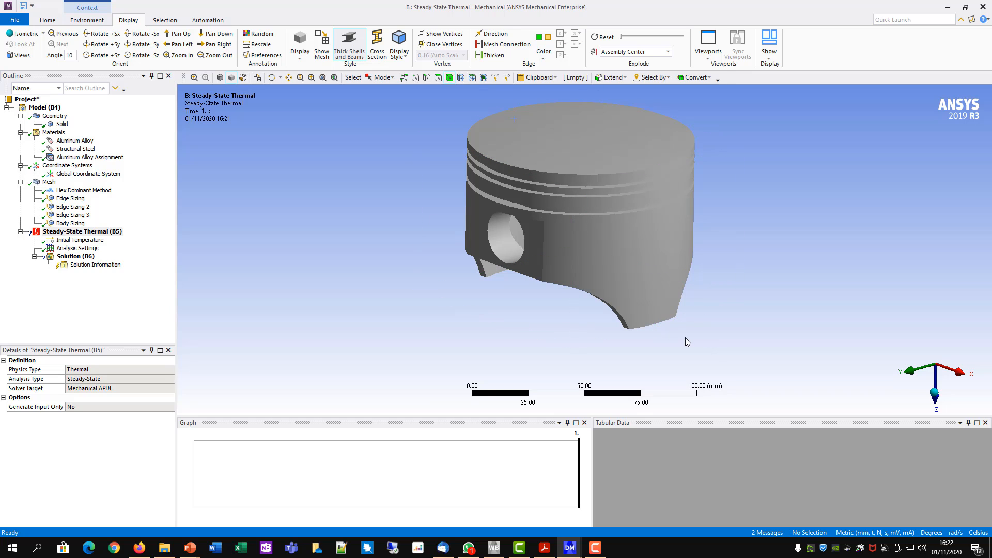
right_click(81, 236)
mouse_move(101, 239)
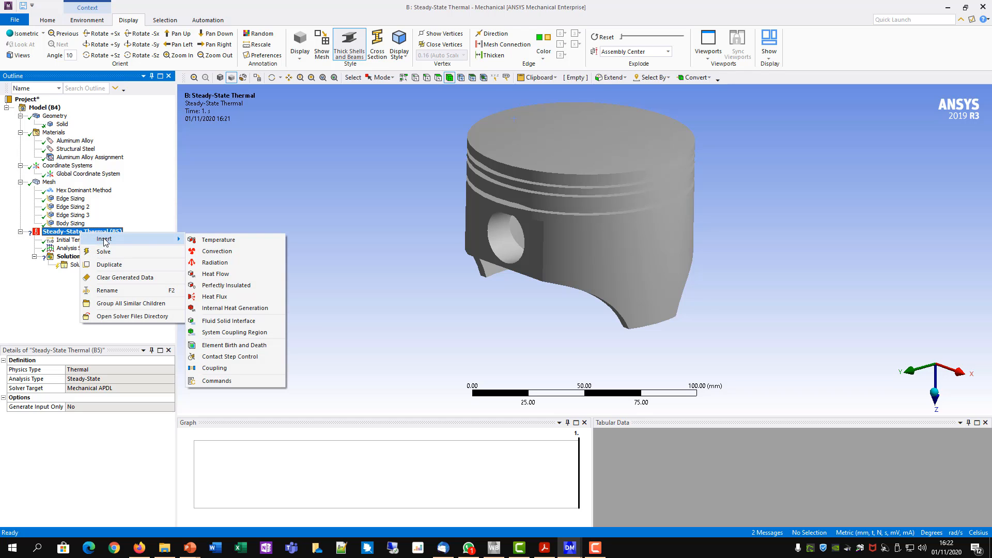
left_click(208, 241)
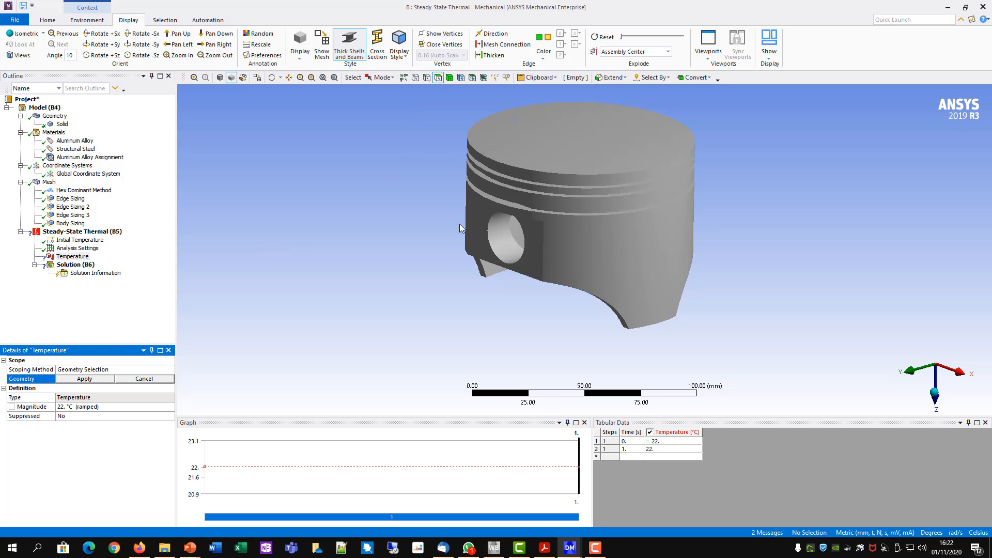
left_click(573, 133)
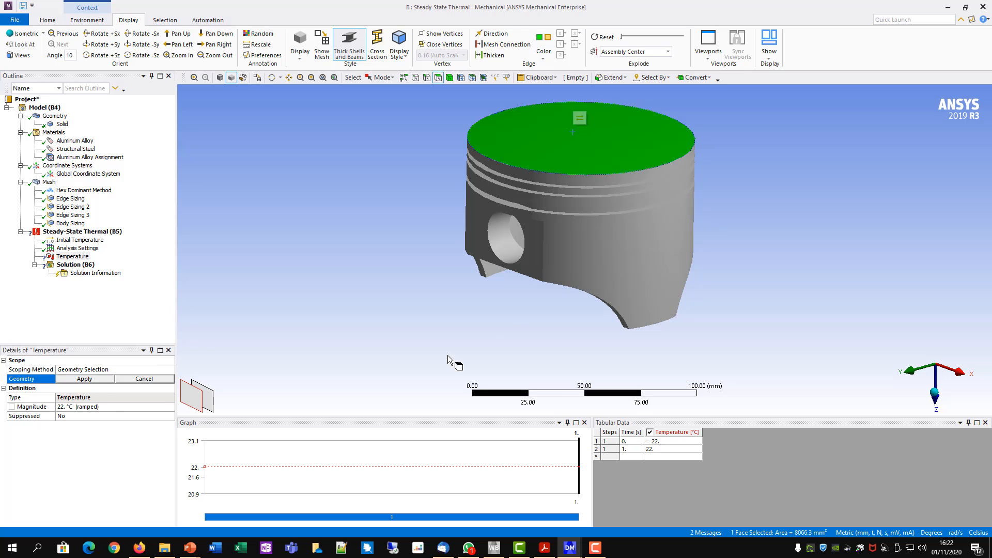
left_click(79, 380)
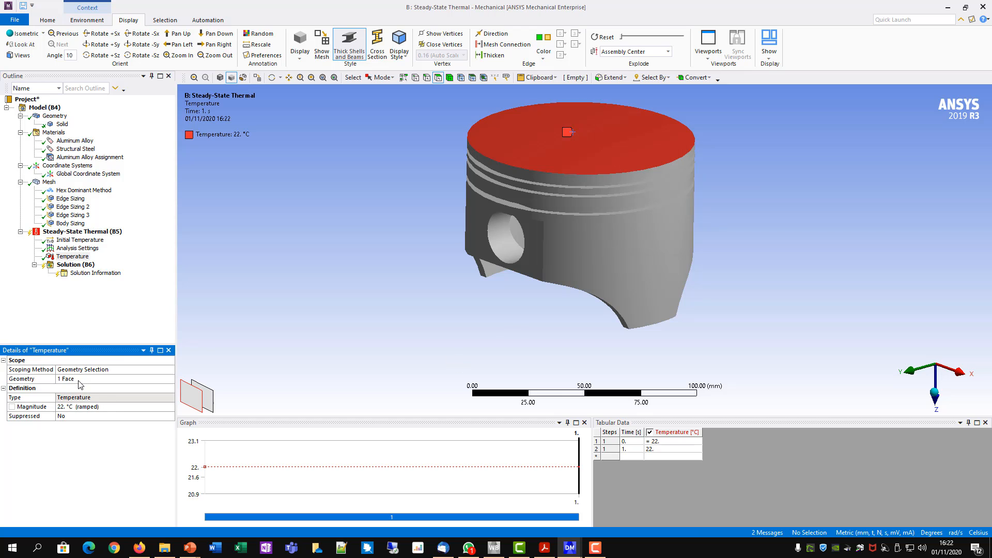
- Set the magnitude of the crown face's Temperature load to 100 °C
left_click(85, 406)
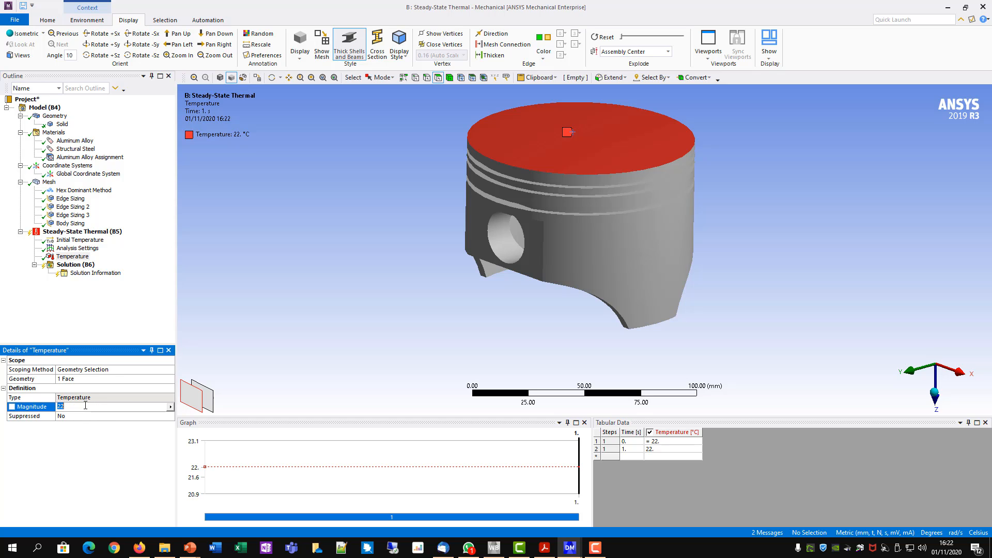
type("100")
key("Return")
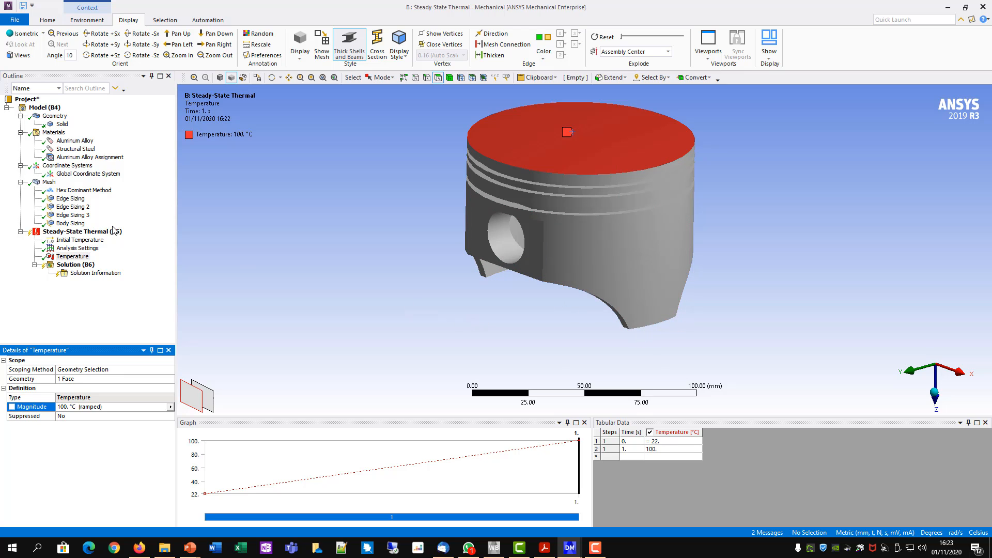
- Insert a Heat Flow load under Steady-State Thermal and apply it to the four end faces of the piston skirt and the underside of the crown
right_click(56, 234)
mouse_move(78, 241)
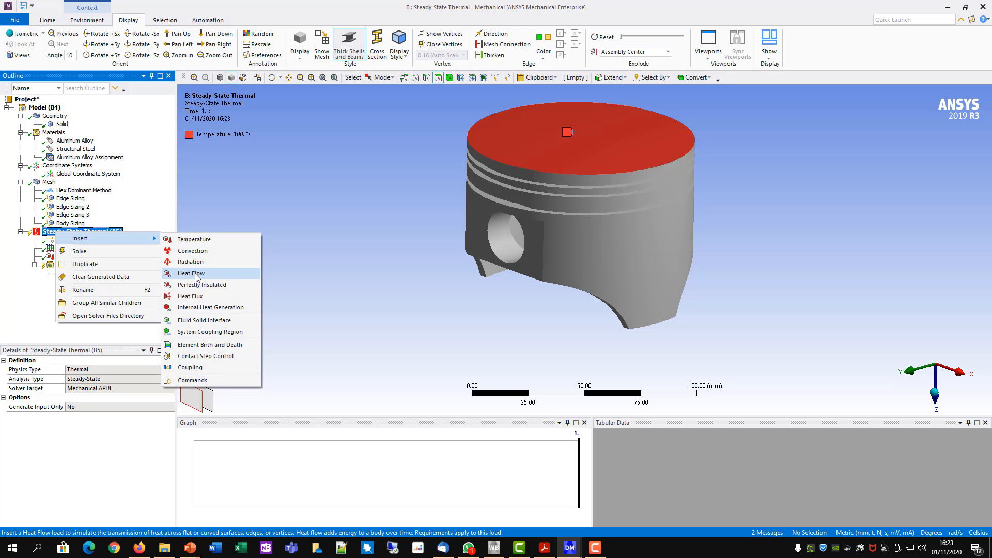
left_click(194, 273)
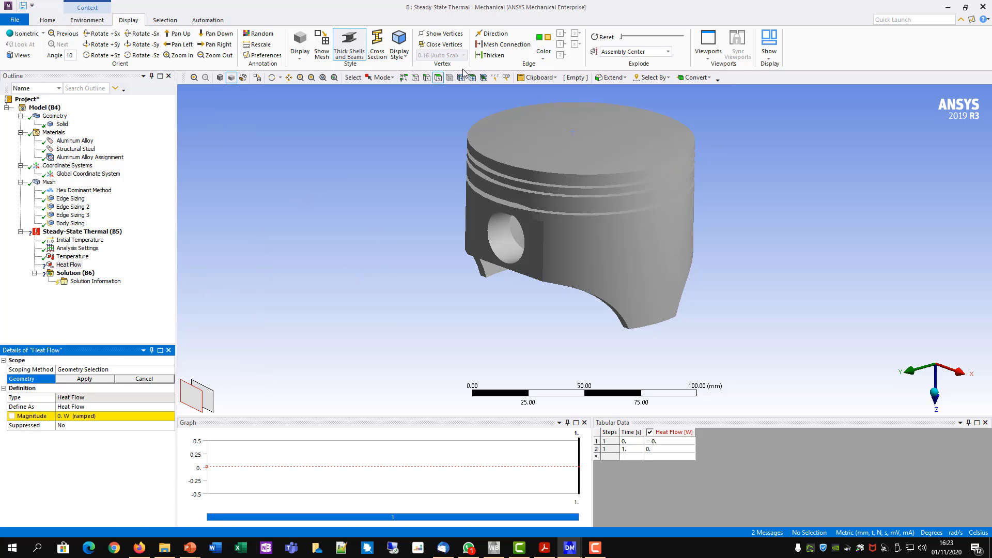
middle_click_drag(398, 296, 420, 184)
middle_click_drag(791, 190, 767, 208, "ctrl")
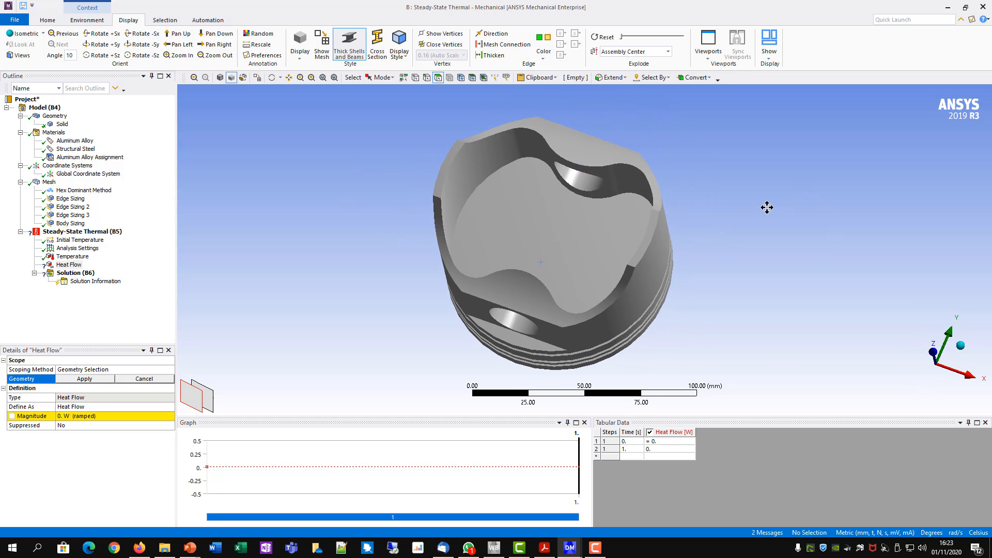
middle_click_drag(721, 322, 733, 301, "shift")
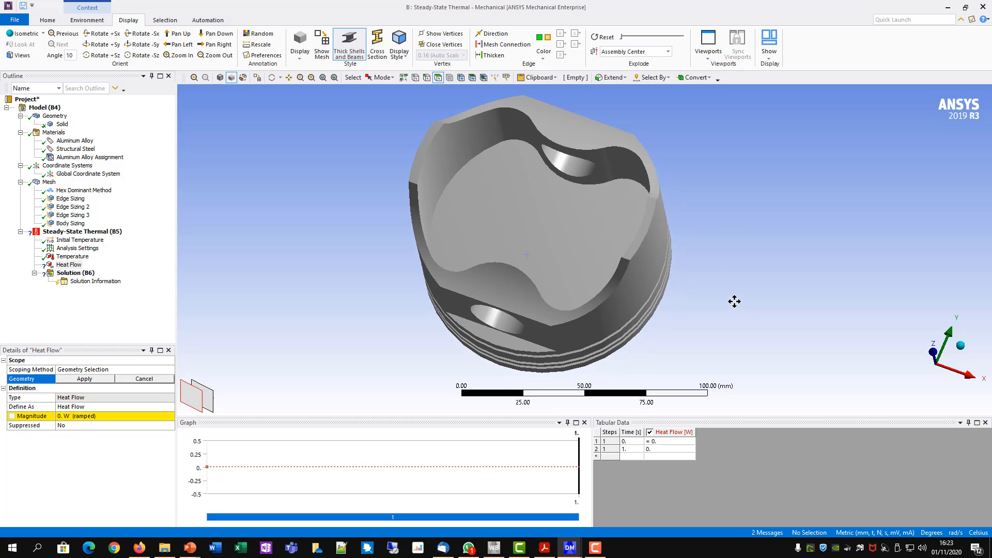
left_click(497, 291)
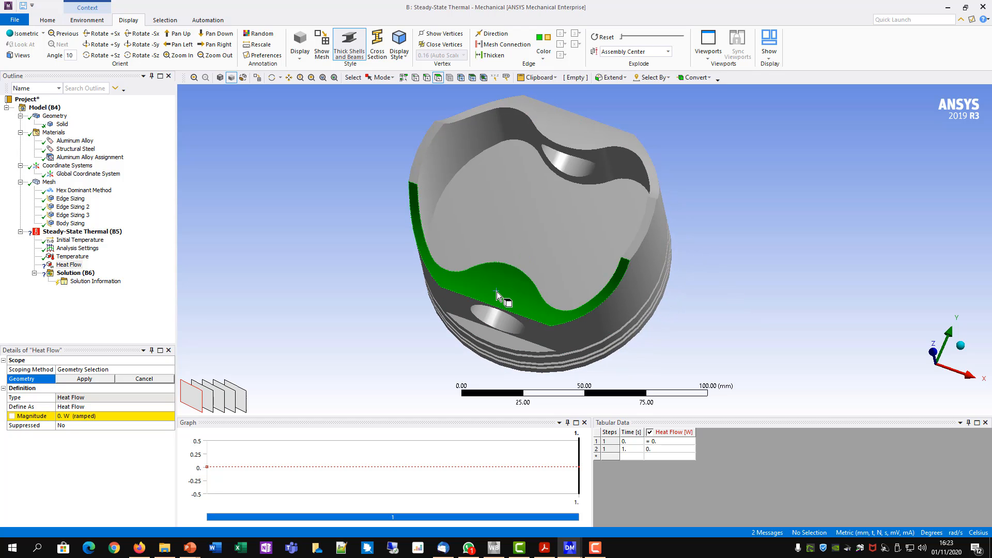
left_click(420, 164, "ctrl")
left_click(519, 103, "ctrl")
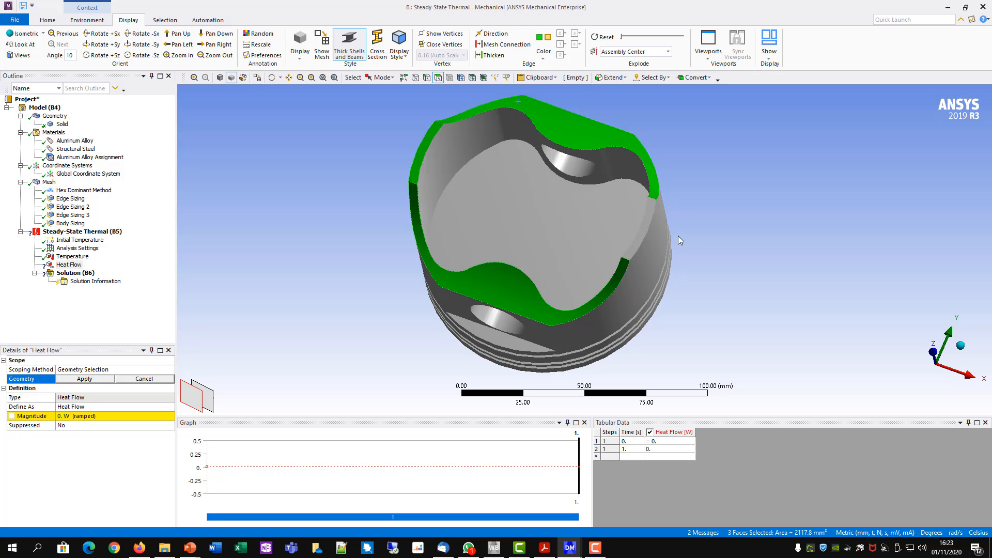
left_click(643, 231, "ctrl")
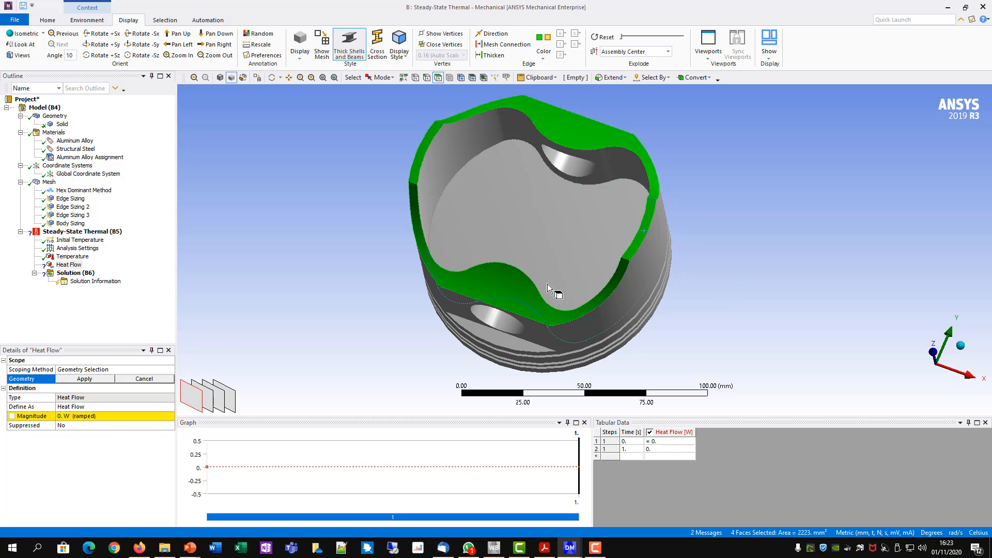
left_click(507, 207, "ctrl")
middle_click_drag(711, 184, 594, 184)
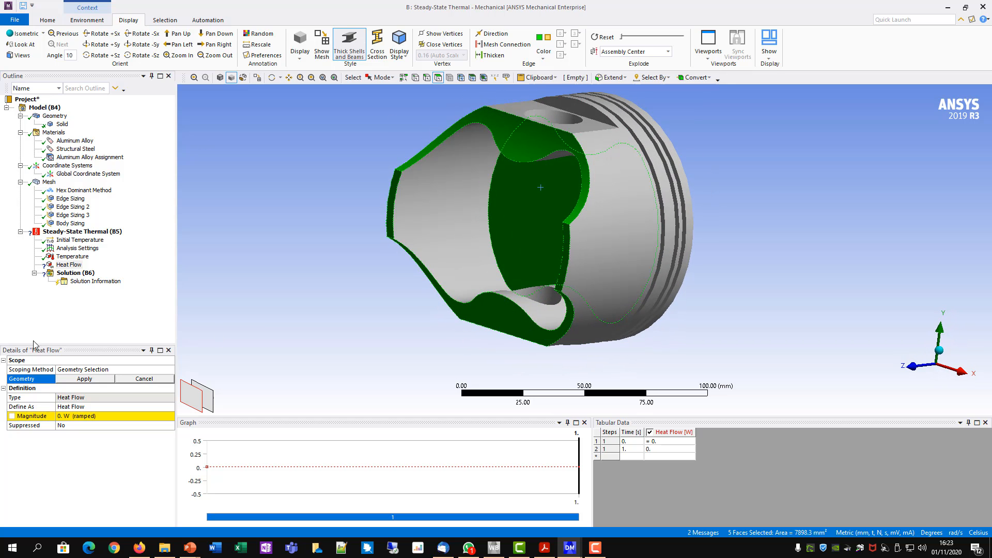
left_click(78, 379)
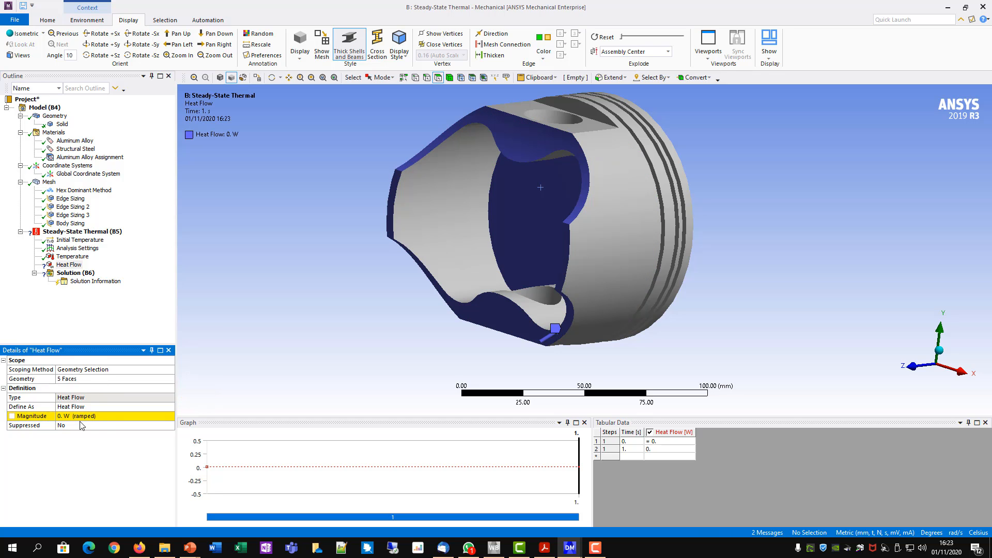
- Set the magnitude of the Heat Flow load to -50 W
left_click(68, 416)
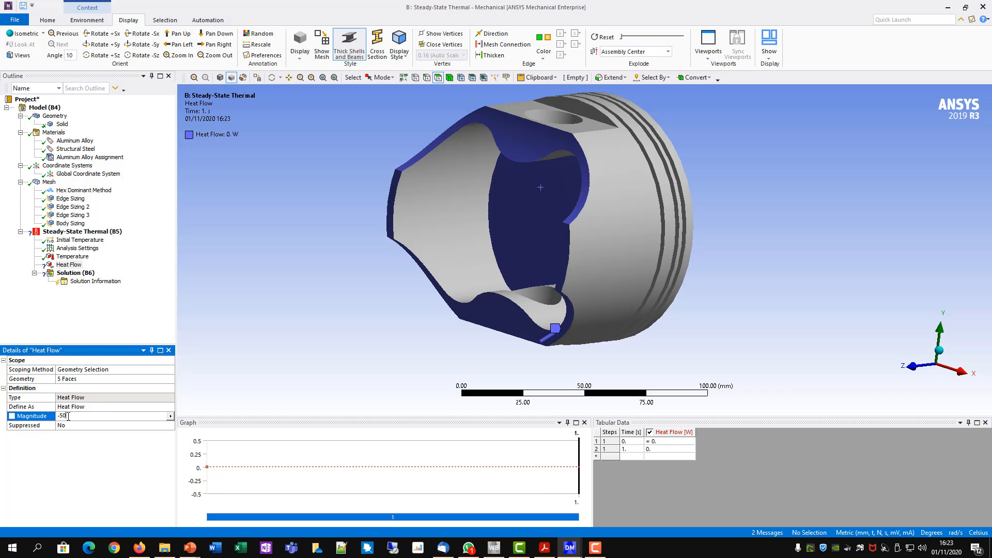
type("-50")
key("Return")
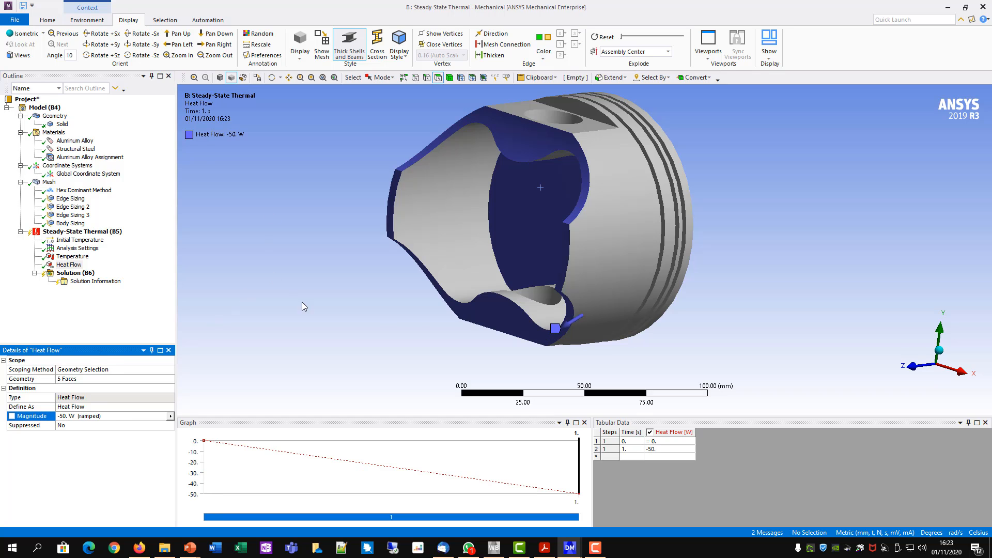
- Insert Temperature and Total Heat Flux results for all bodies under the steady-state thermal Solution
middle_click_drag(361, 157, 326, 206)
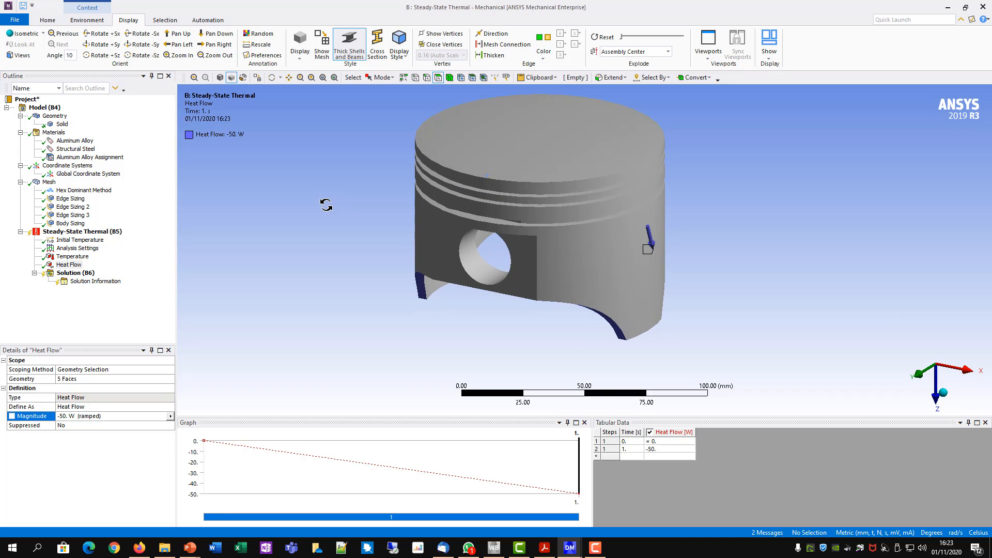
middle_click_drag(639, 276, 626, 280, "ctrl")
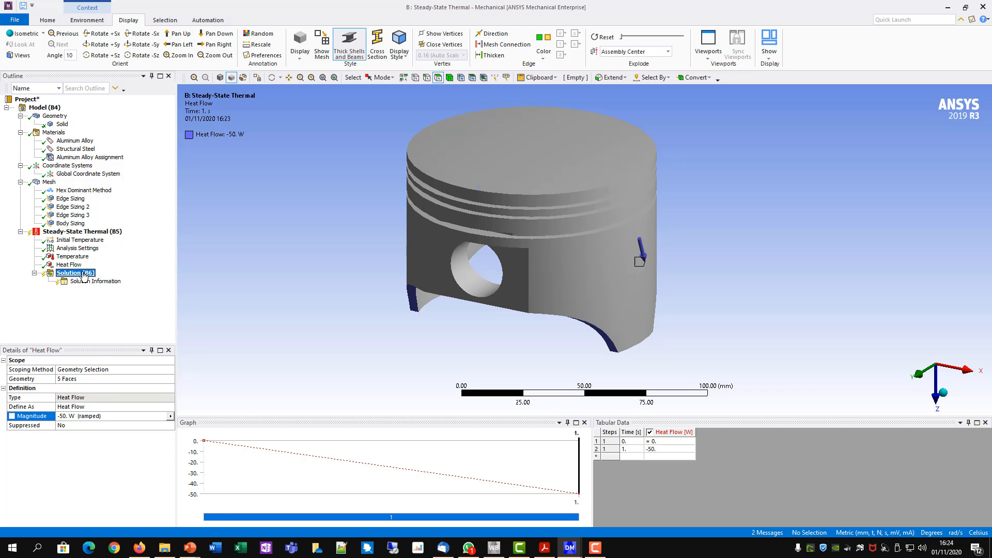
right_click(62, 274)
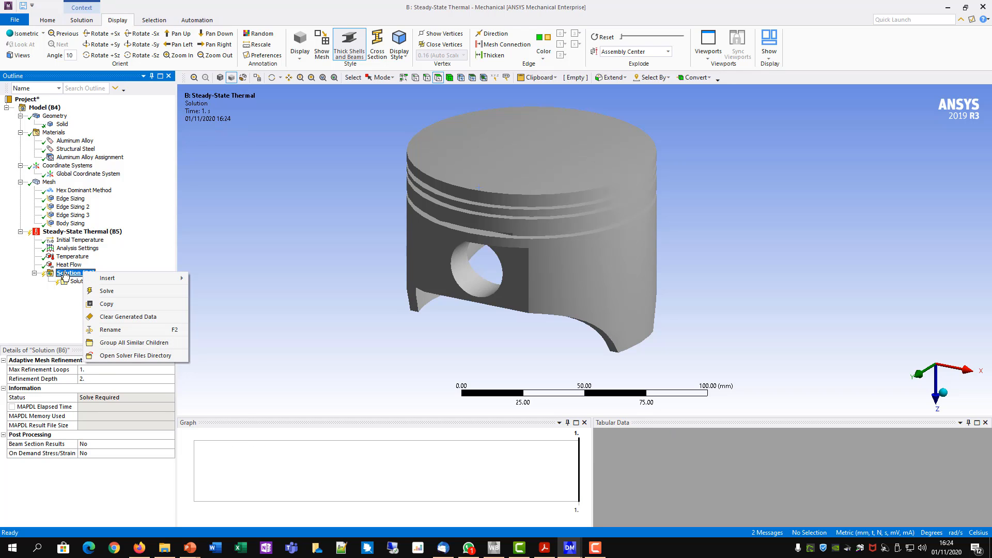
mouse_move(116, 280)
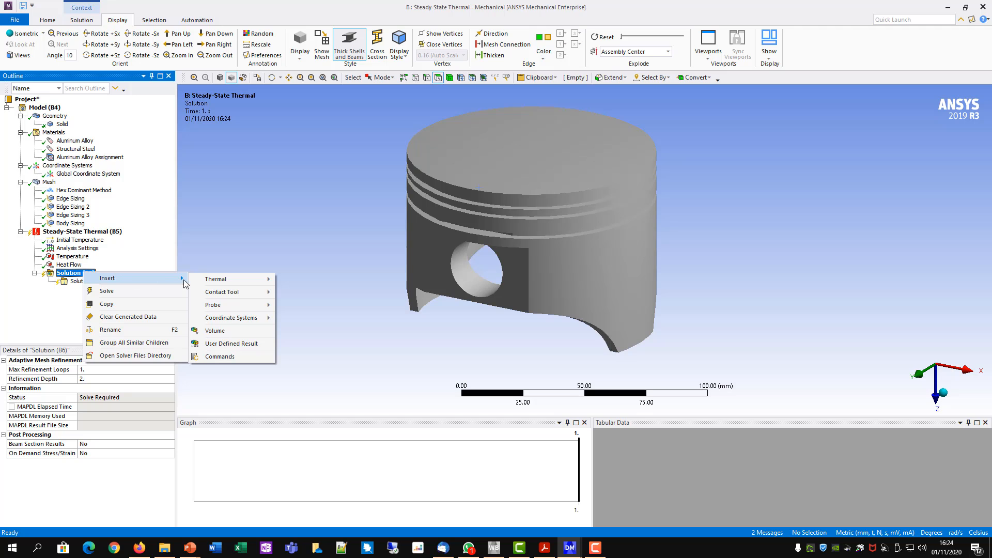
mouse_move(216, 279)
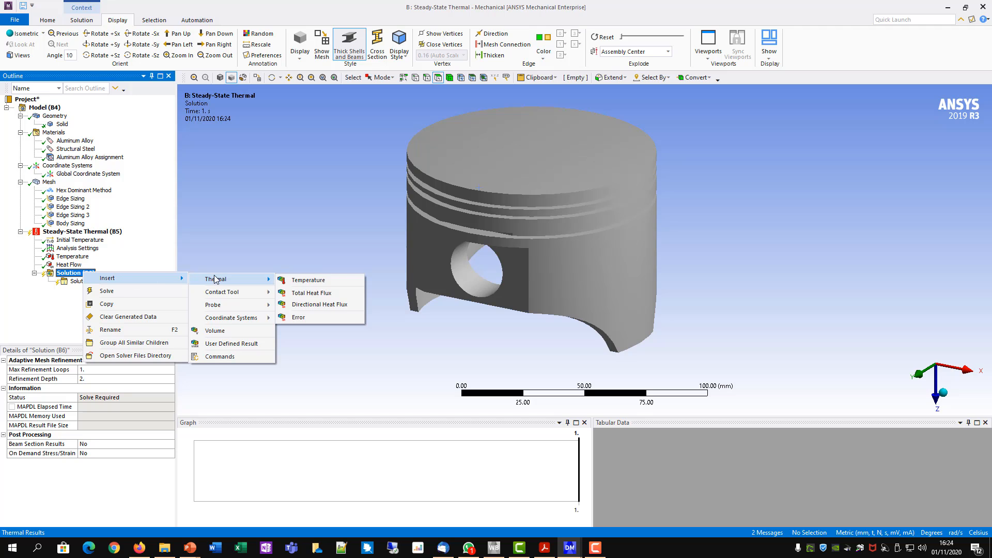
left_click(309, 281)
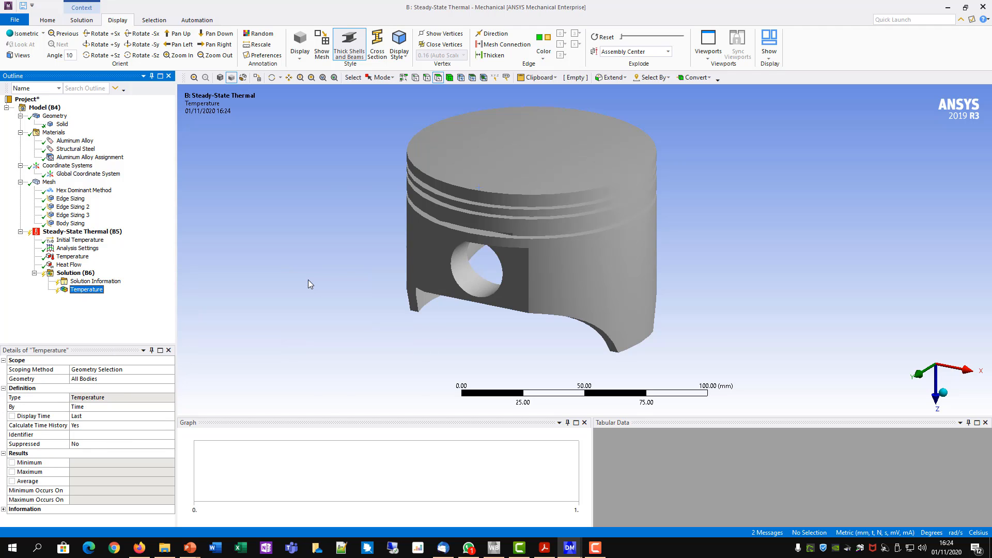
right_click(77, 274)
mouse_move(107, 280)
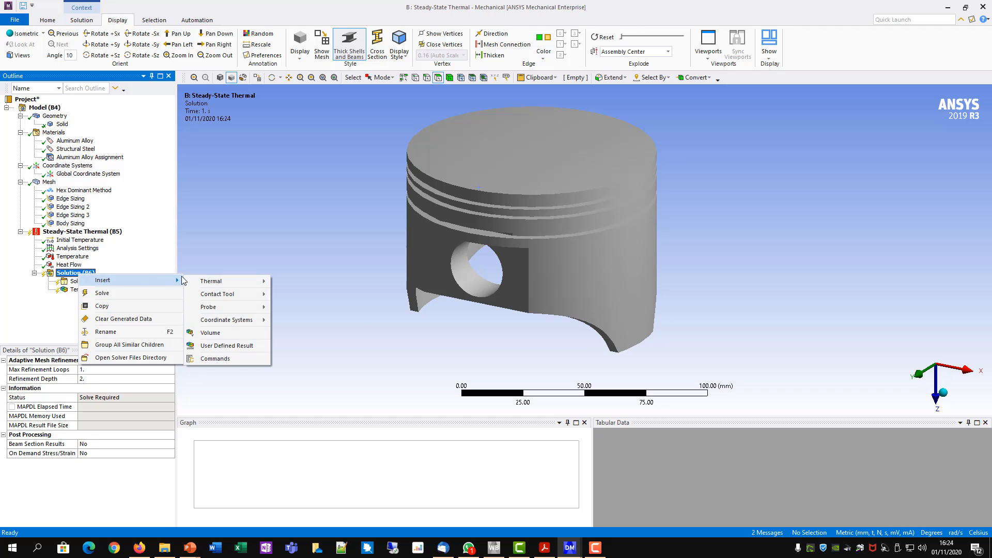
mouse_move(210, 281)
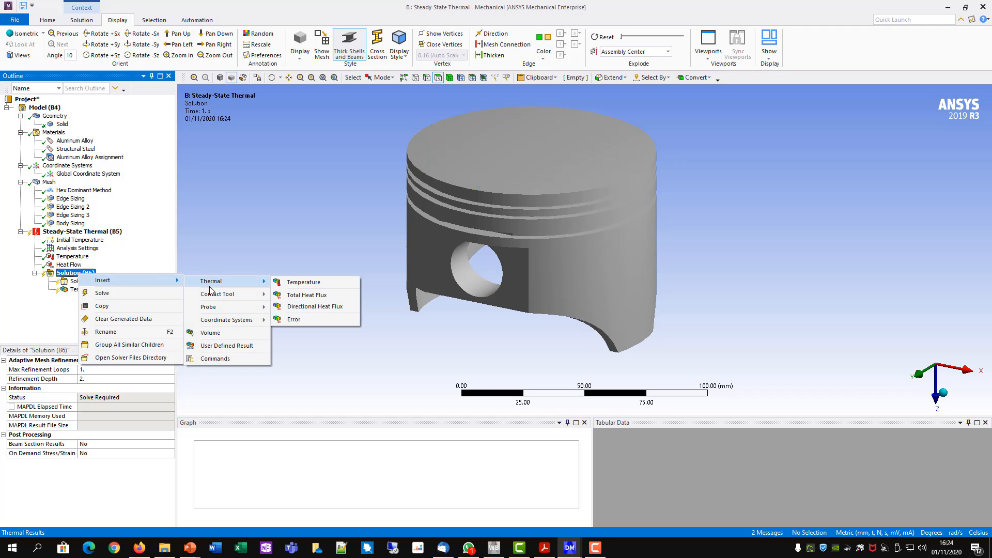
left_click(320, 297)
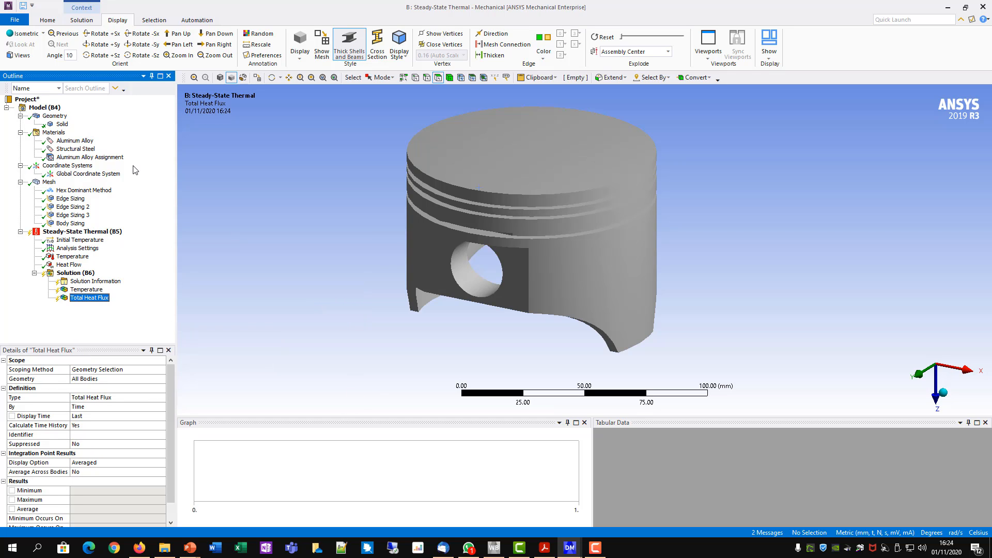
- Solve the steady-state thermal analysis and inspect the Temperature result around the outside and inside of the piston
right_click(102, 234)
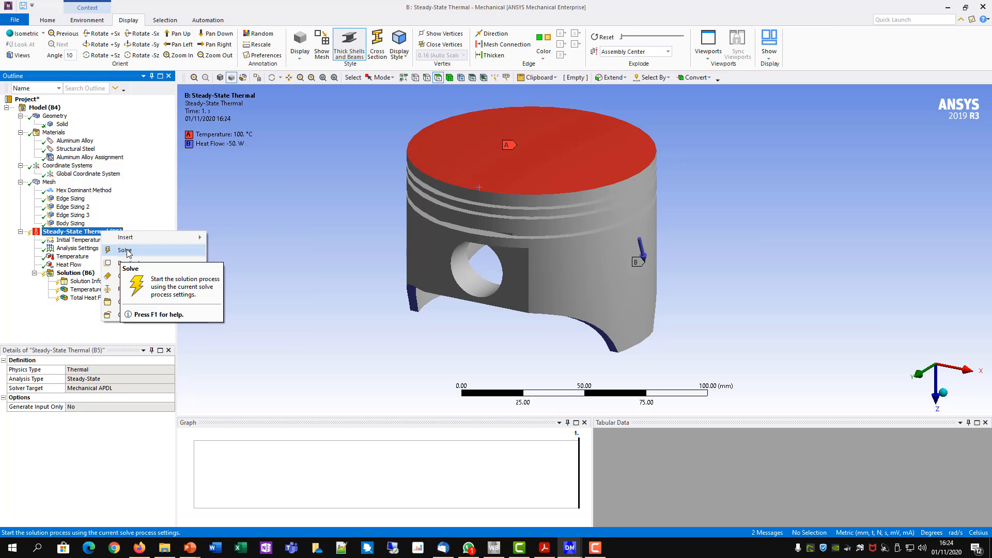
left_click(125, 250)
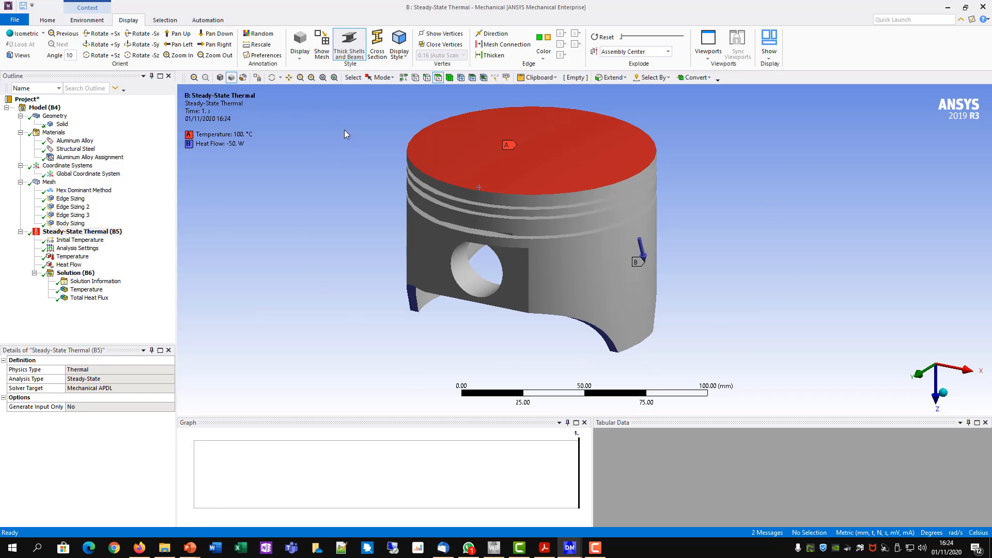
left_click(86, 289)
left_click_drag(752, 297, 509, 260)
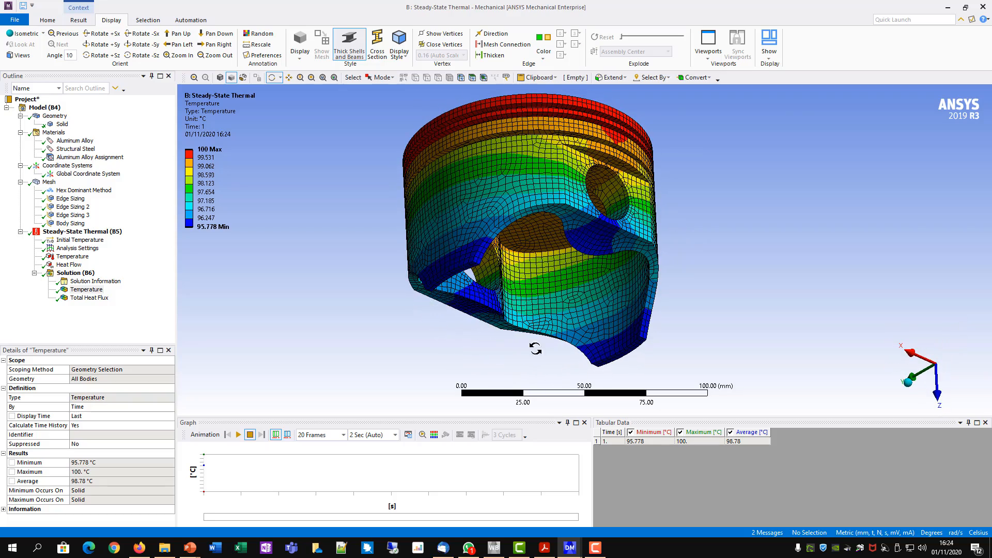
left_click_drag(605, 284, 595, 195)
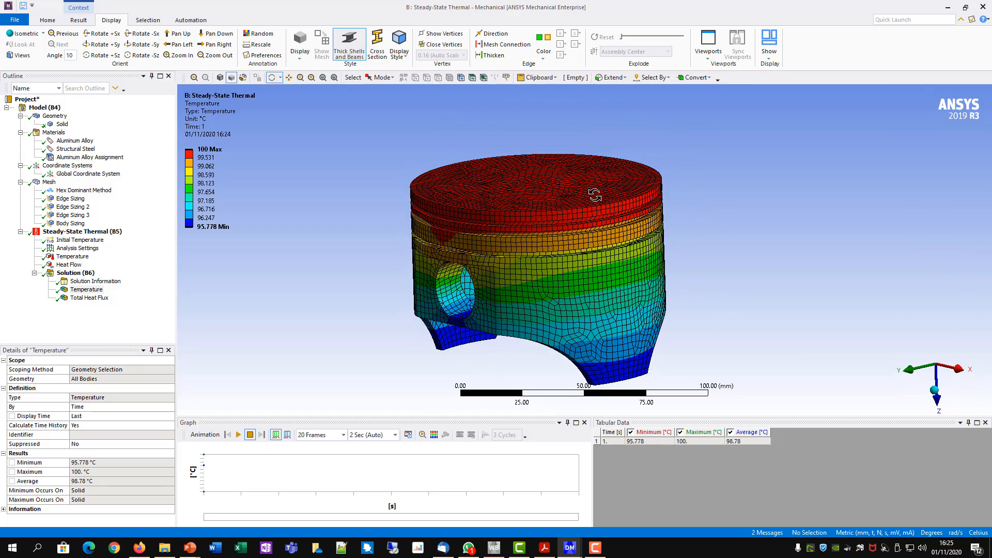
left_click_drag(640, 162, 642, 201)
scroll(717, 223, "down", 2)
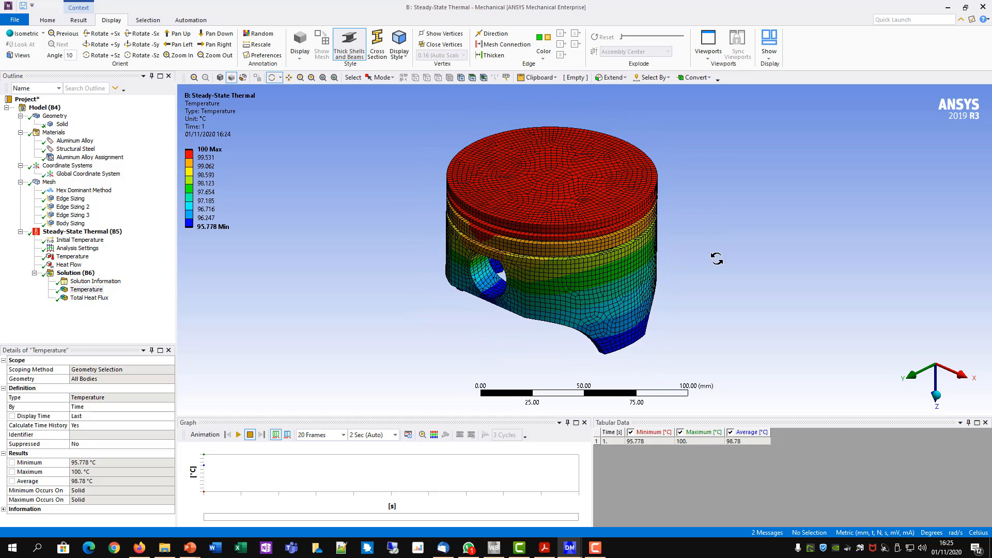
- Display the Total Heat Flux result and examine its distribution over the piston
left_click(89, 298)
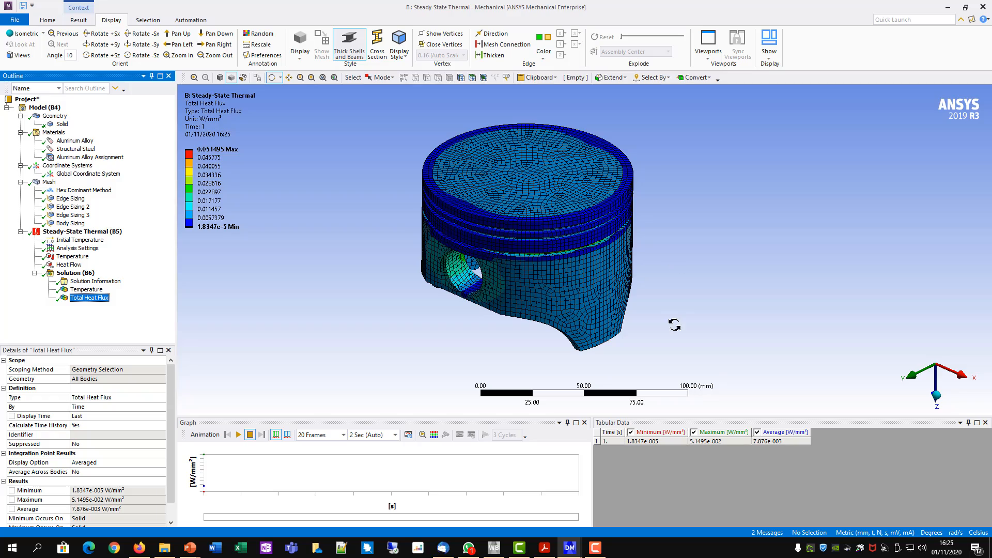
left_click_drag(667, 318, 656, 243)
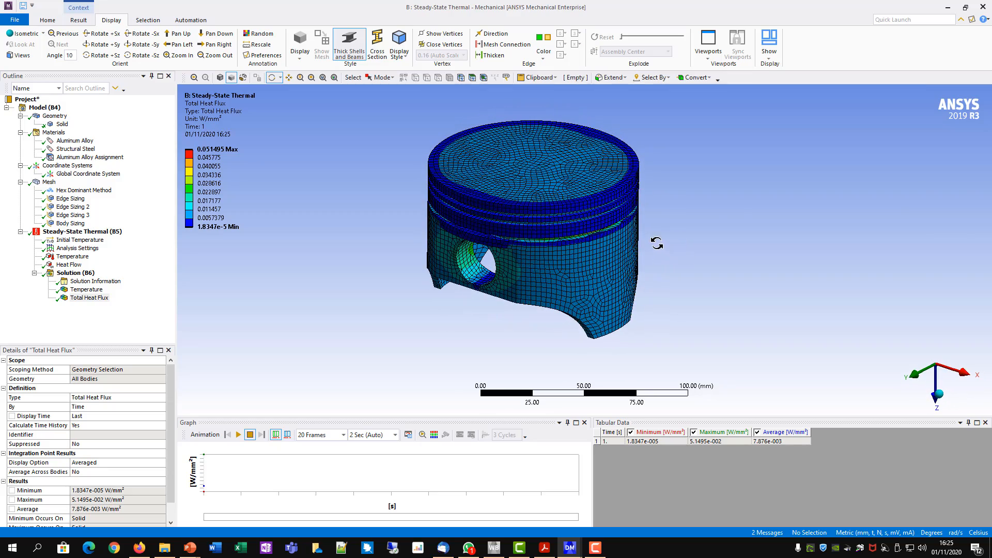
middle_click_drag(723, 220, 739, 241, "ctrl")
middle_click_drag(675, 335, 685, 294, "shift")
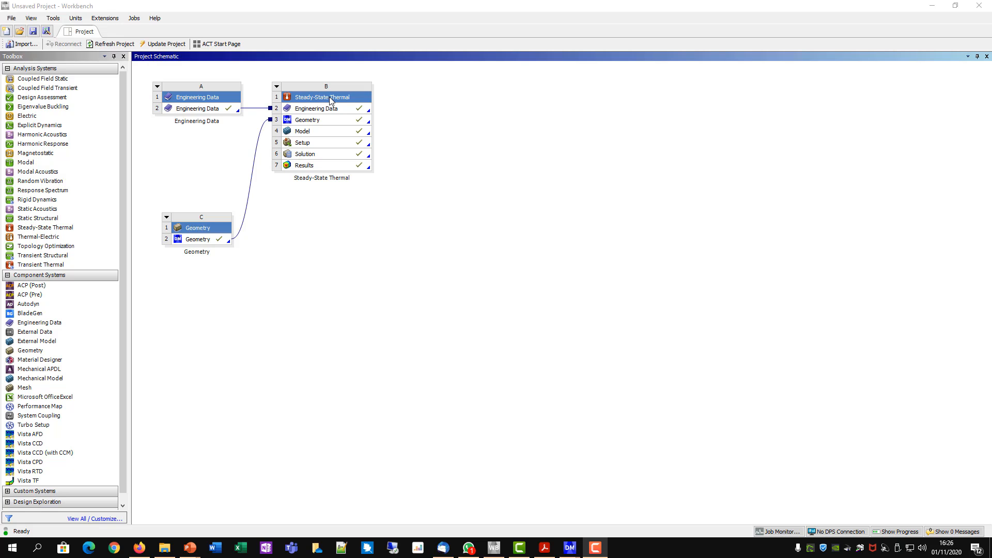
- In Workbench, transfer the Steady-State Thermal solution to a new Static Structural system and open that system's Setup
right_click(300, 156)
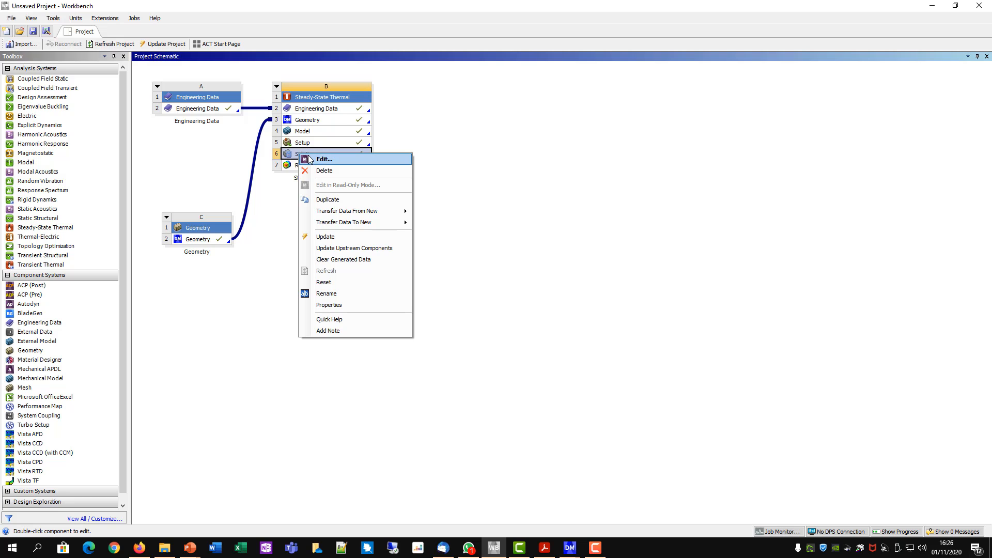
mouse_move(339, 223)
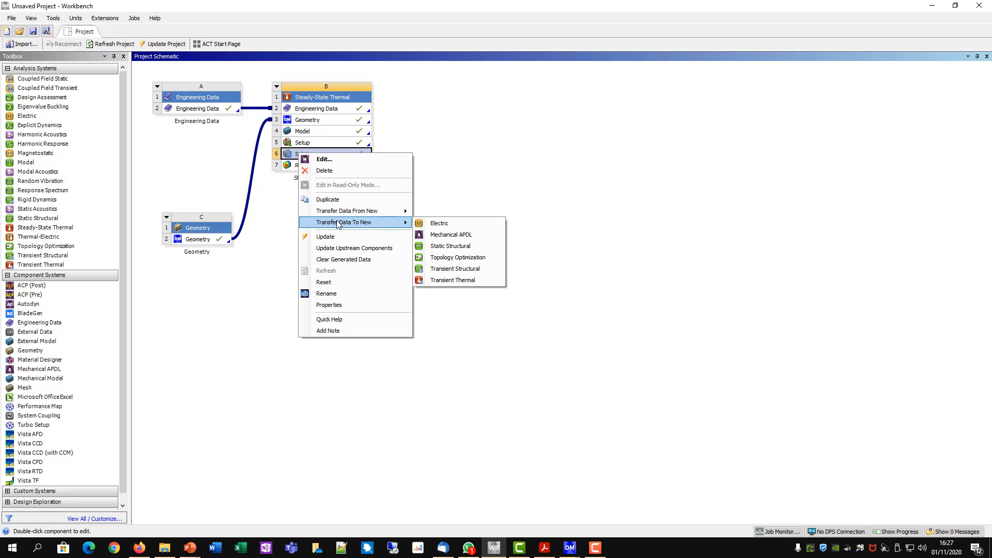
left_click(464, 247)
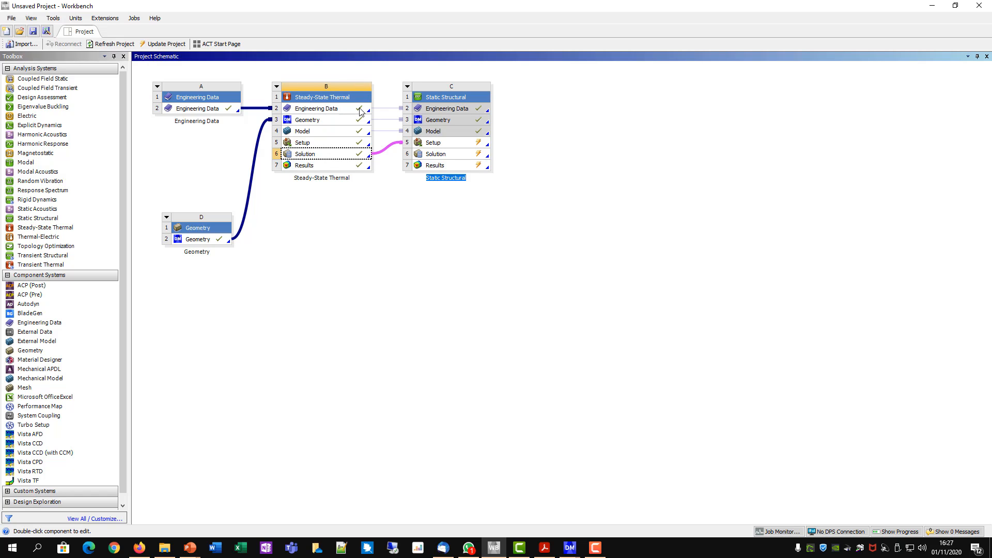
right_click(430, 143)
left_click(436, 145)
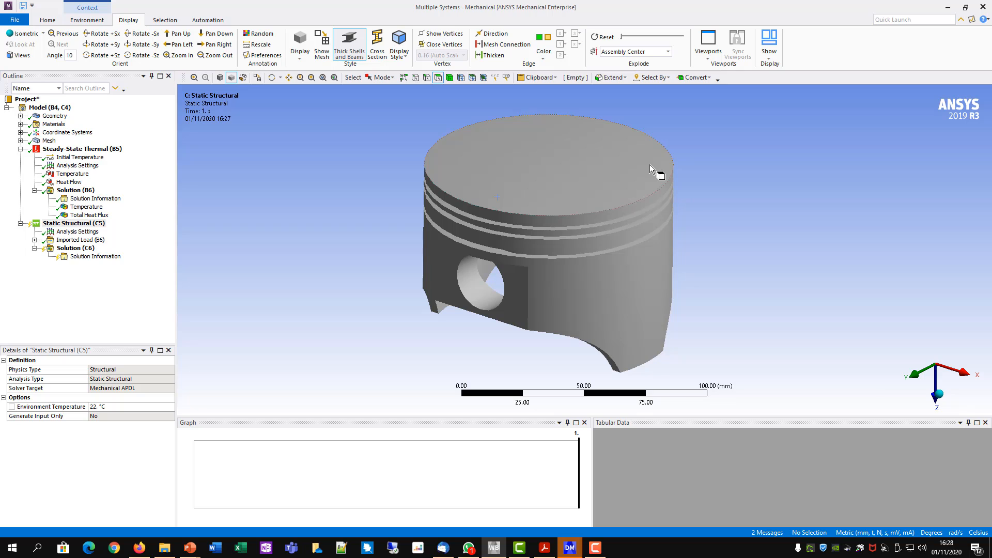
- Add a Pressure load of 12 MPa to the piston's flat crown face in the Static Structural analysis
right_click(77, 226)
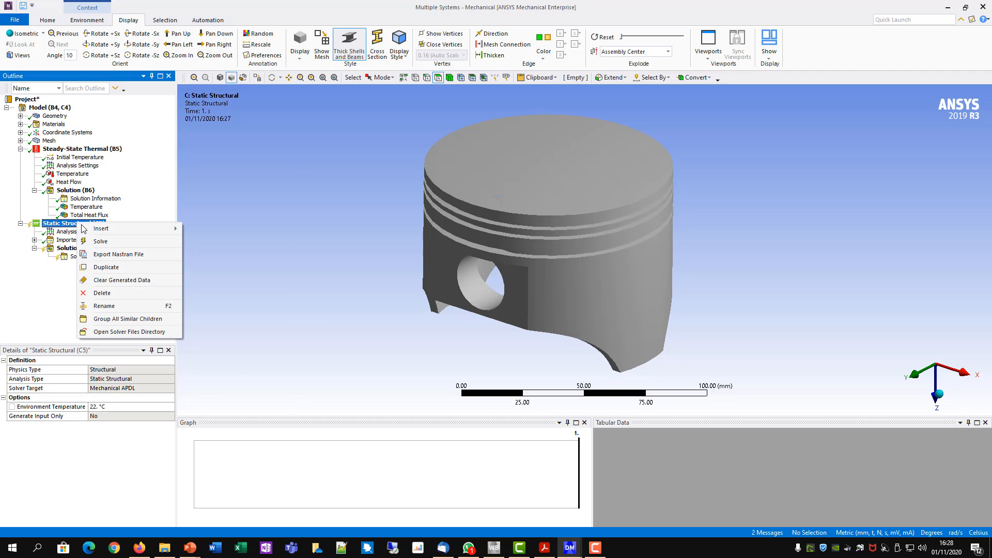
mouse_move(90, 233)
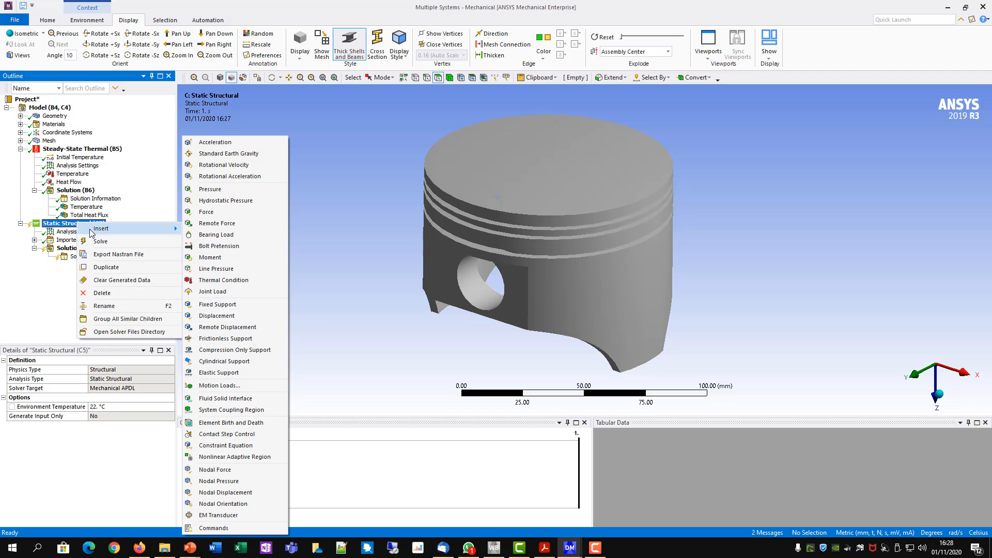
left_click(221, 189)
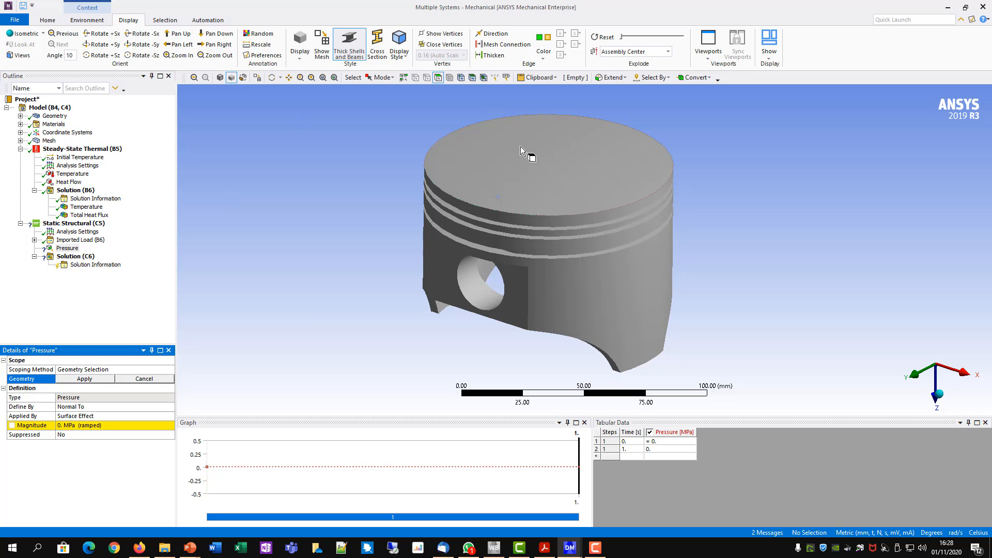
left_click(536, 174)
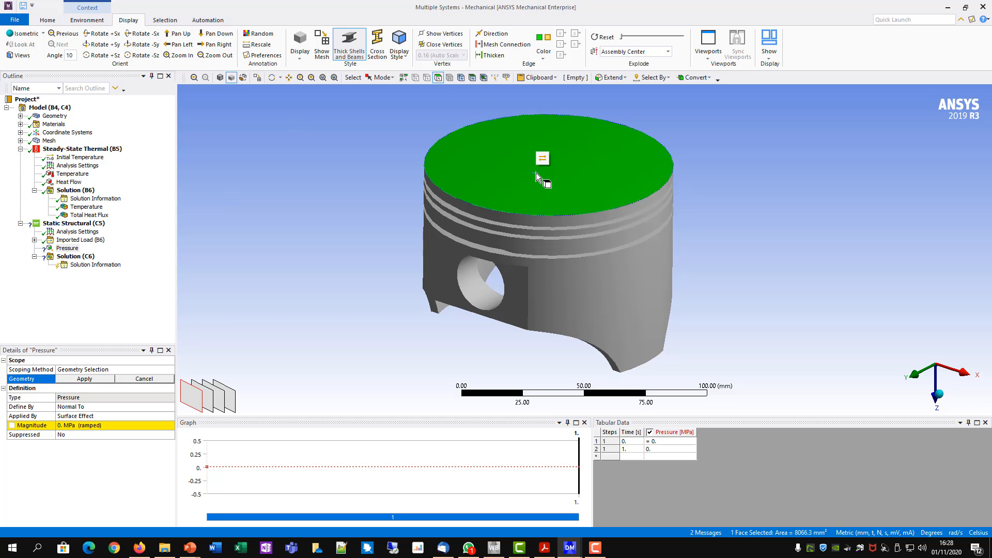
left_click(77, 380)
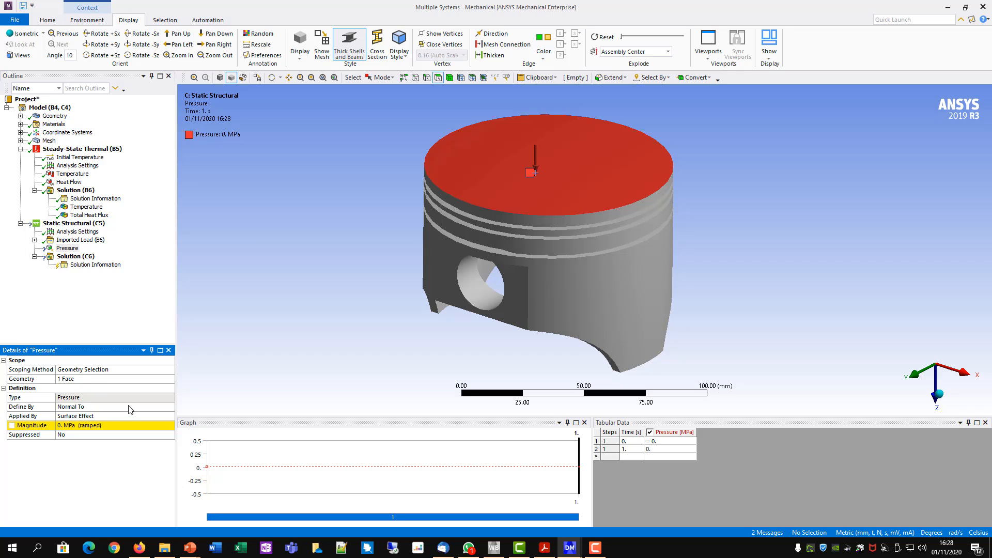
left_click(66, 427)
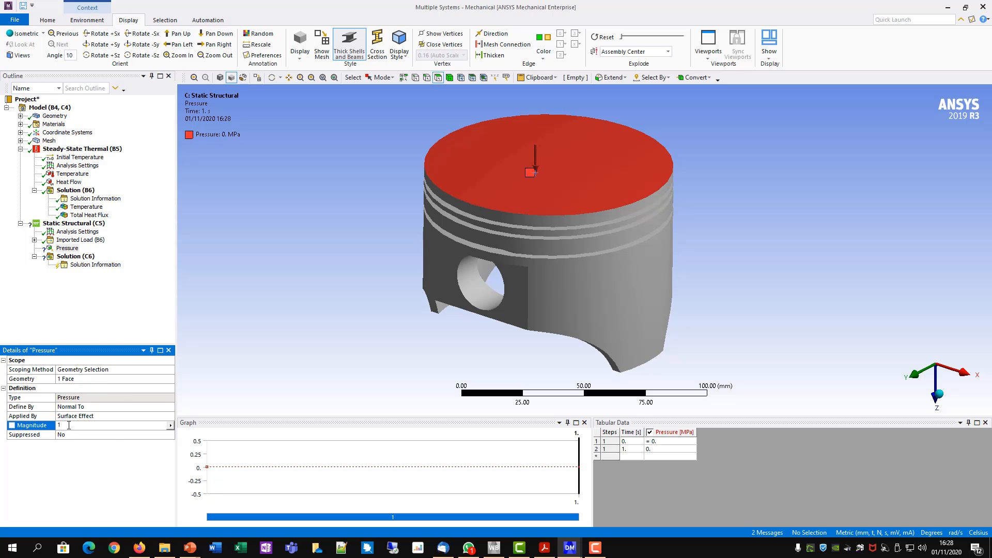
key("Return")
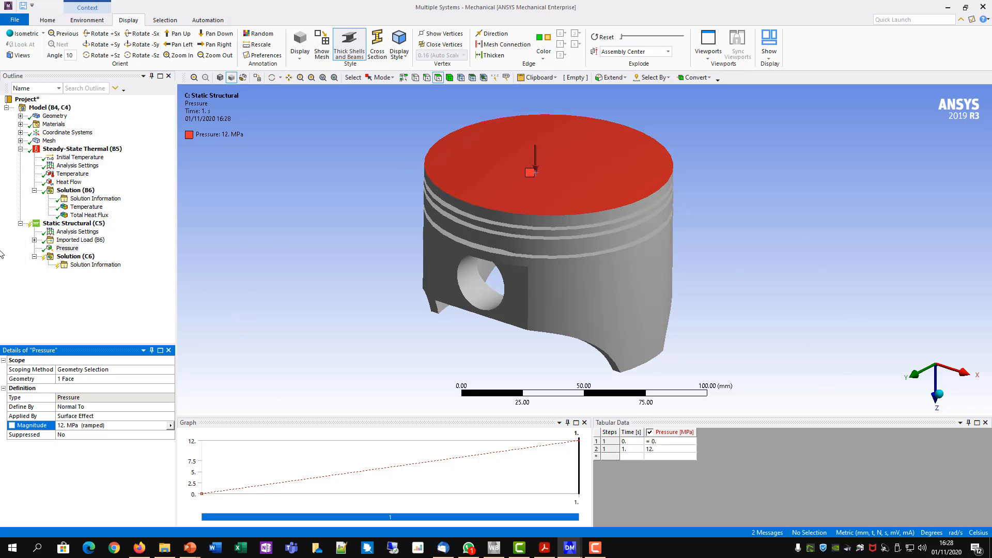
- Add a Frictionless Support to the cylindrical faces of both piston pin holes
right_click(88, 225)
mouse_move(106, 230)
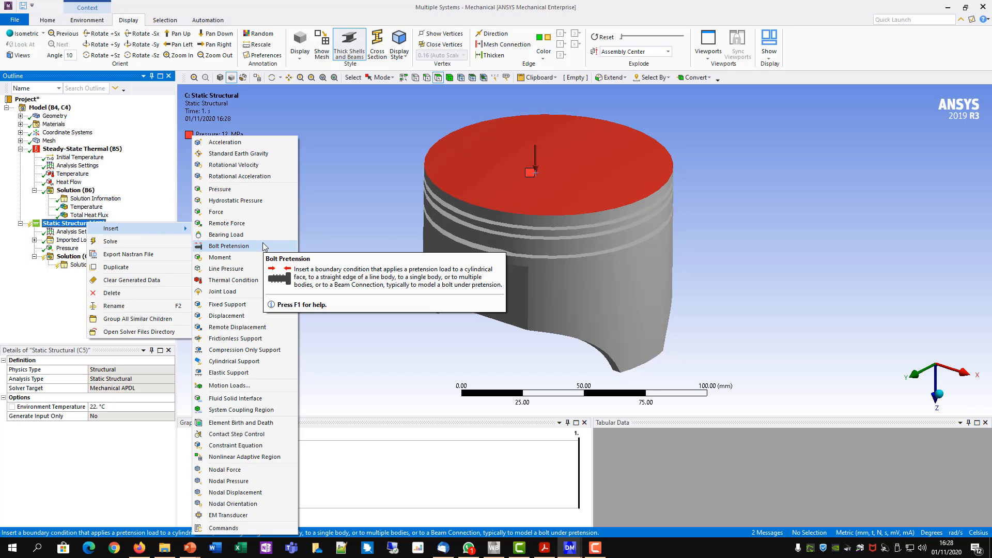
left_click(223, 339)
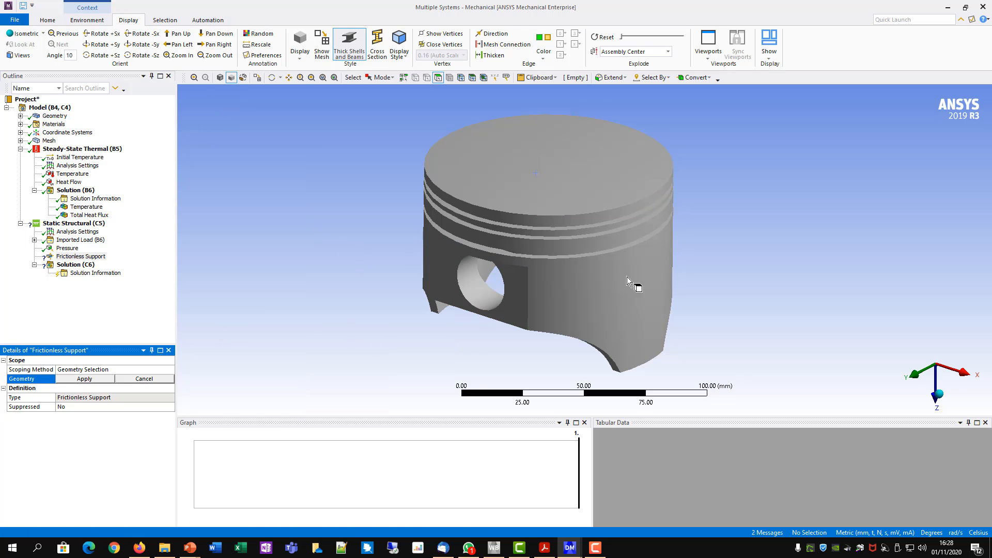
middle_click_drag(751, 322, 785, 271)
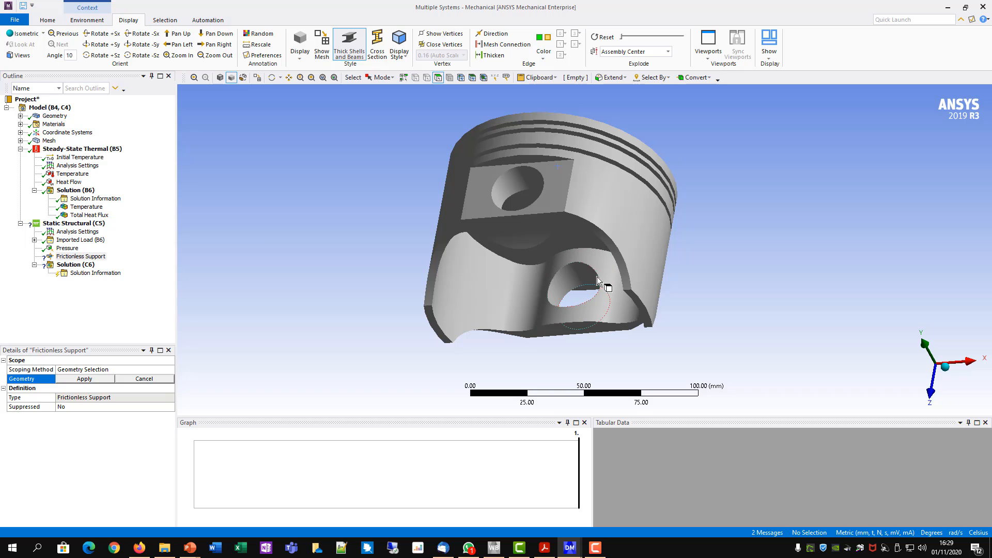
left_click(439, 79)
left_click(513, 184)
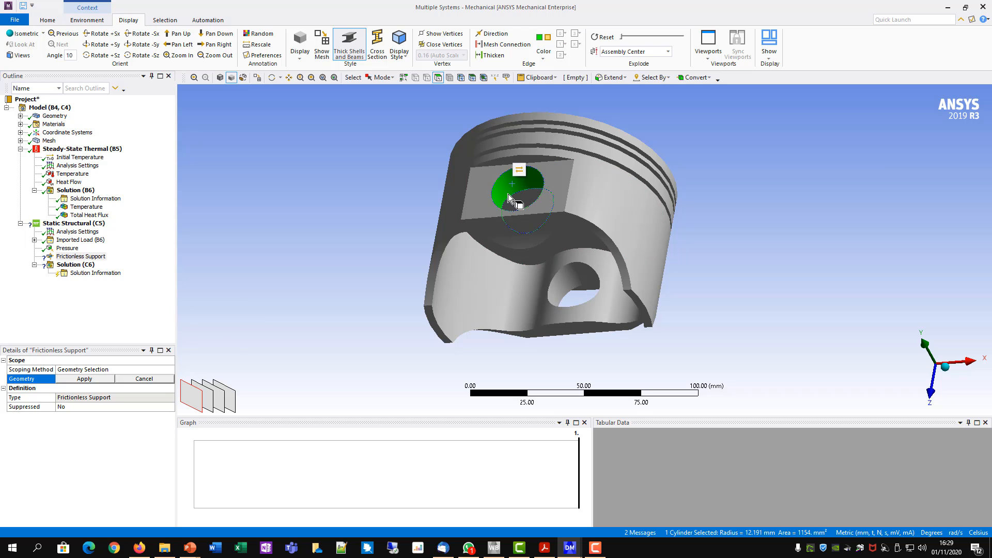
left_click(572, 276)
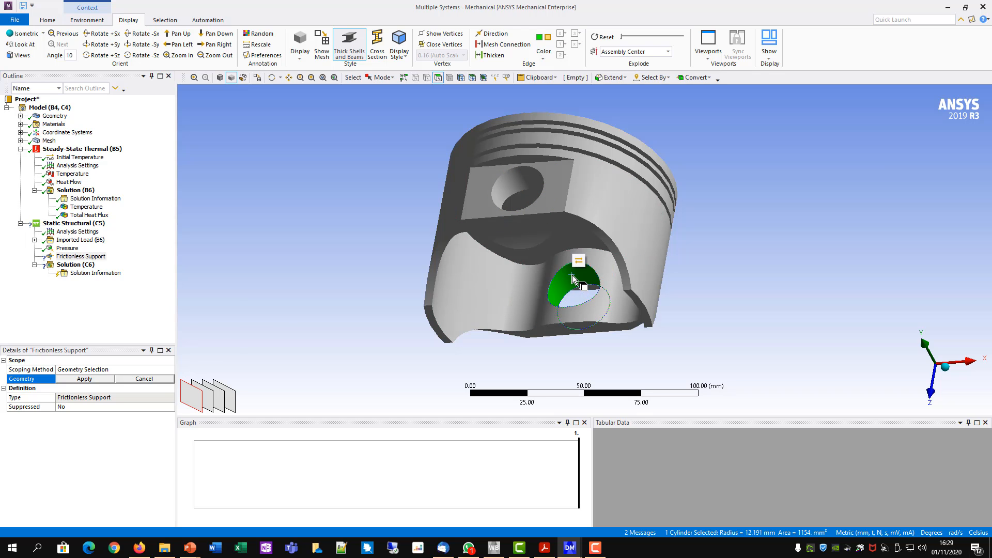
left_click(510, 183, "ctrl")
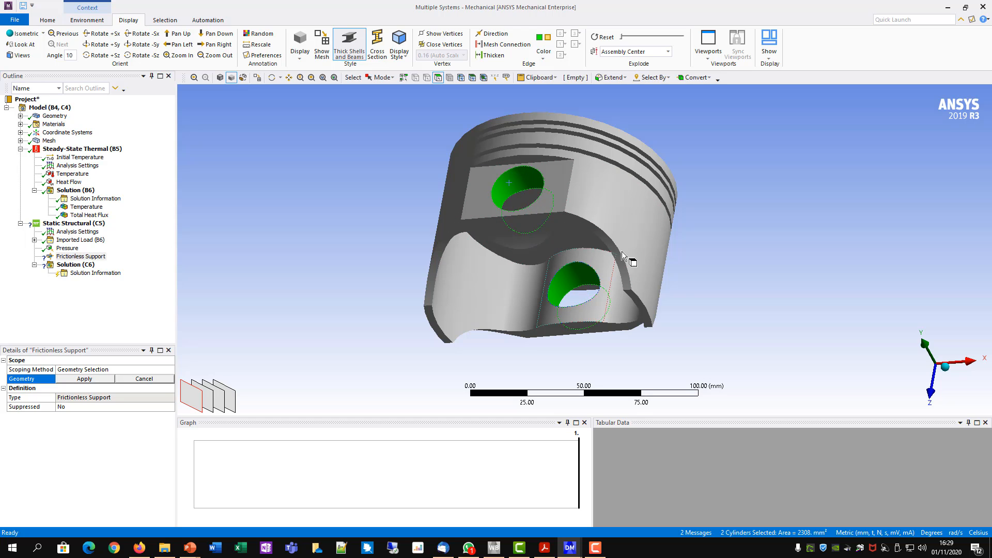
left_click(85, 380)
left_click(84, 380)
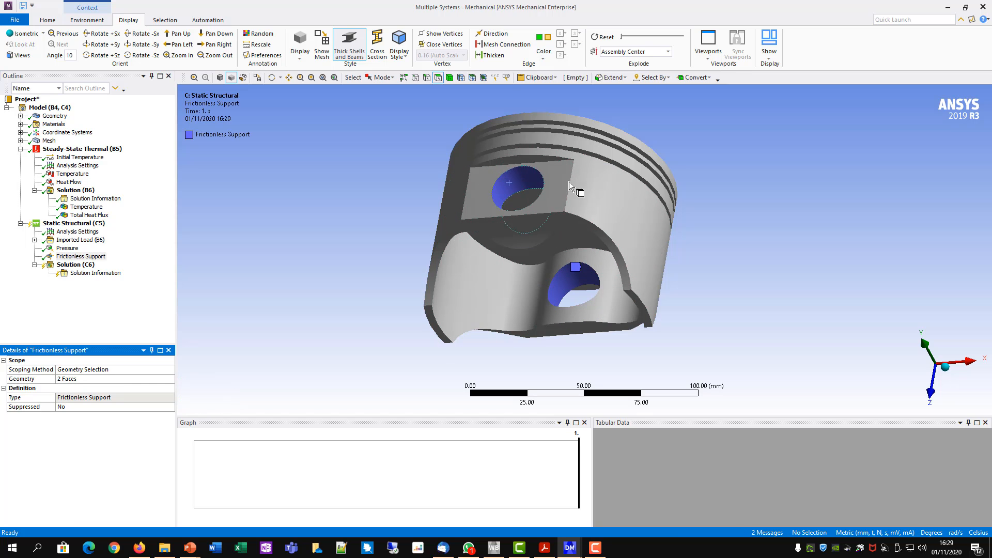
- Add a second Frictionless Support to the piston's four outer cylindrical faces: the skirt and the three lands between the ring grooves
middle_click_drag(537, 206, 518, 224)
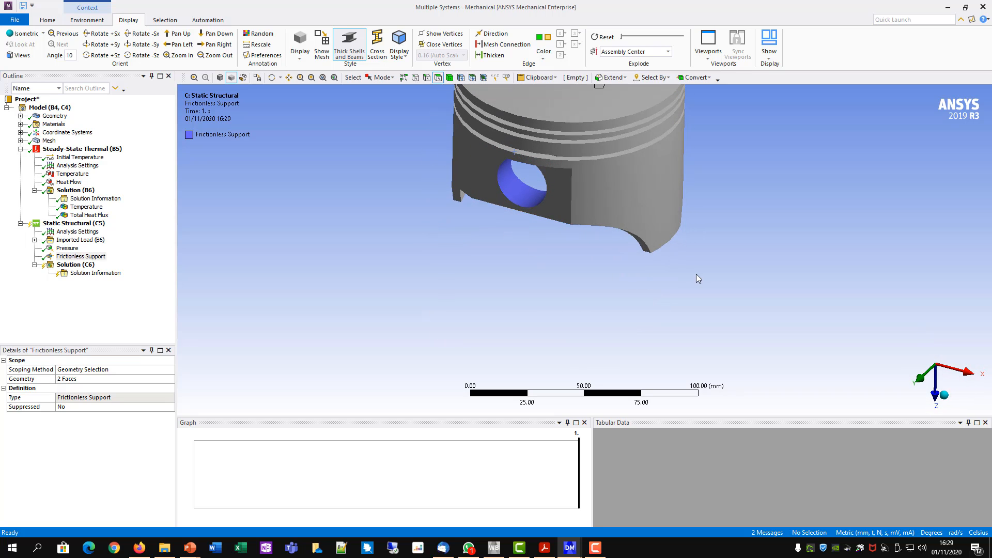
middle_click_drag(649, 221, 645, 273, "ctrl")
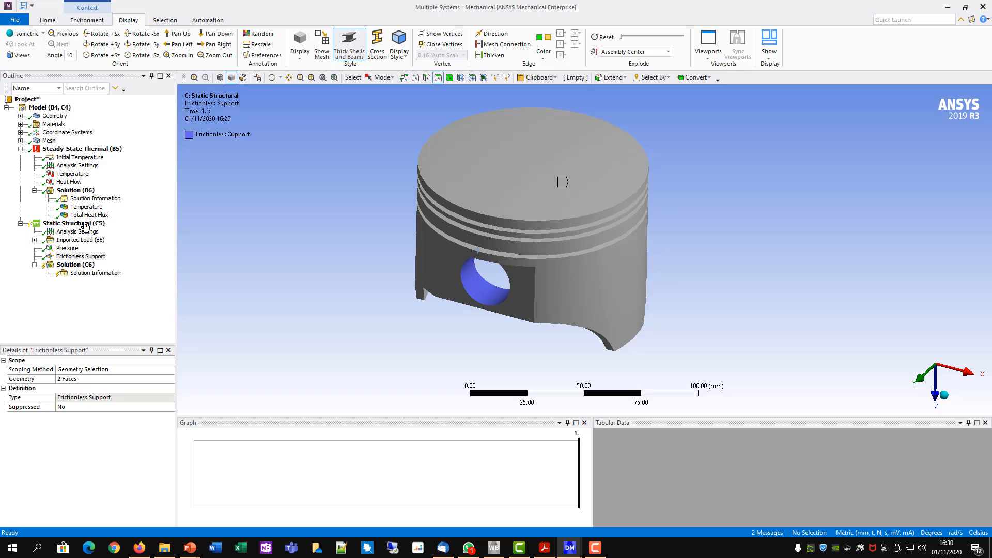
right_click(66, 225)
mouse_move(104, 228)
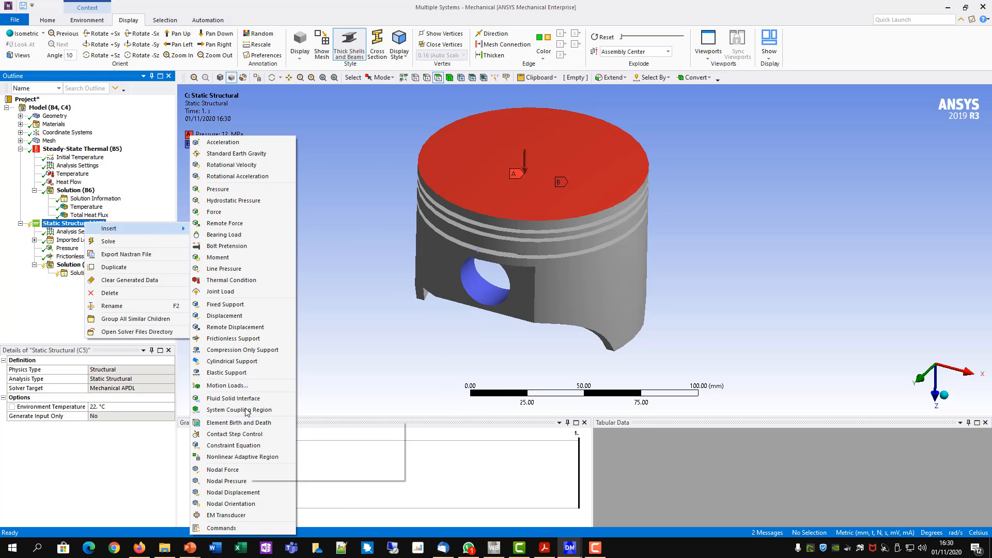
left_click(253, 341)
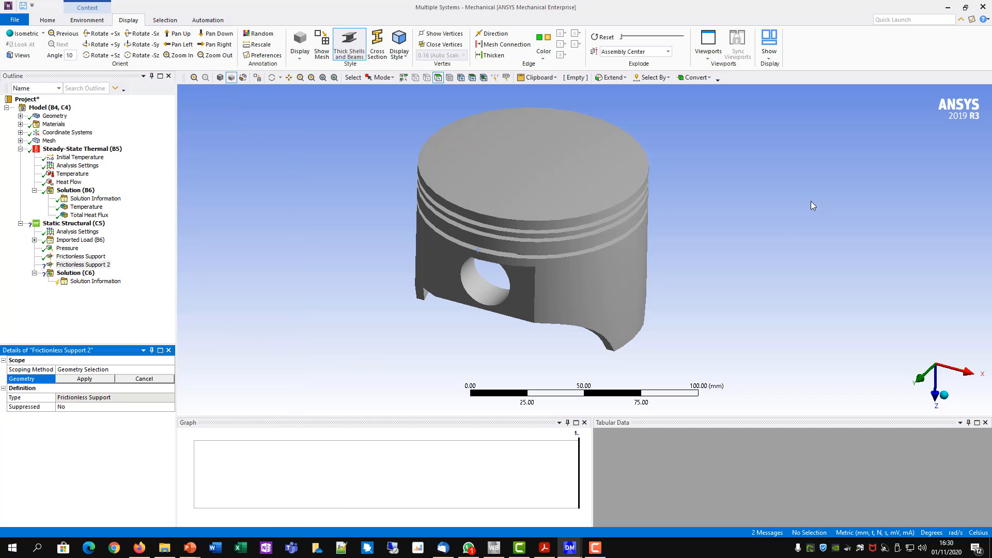
mouse_move(740, 269)
middle_mouse_down()
mouse_move(713, 228)
mouse_move(669, 261)
mouse_move(525, 255)
mouse_move(499, 280)
mouse_move(731, 281)
middle_mouse_up()
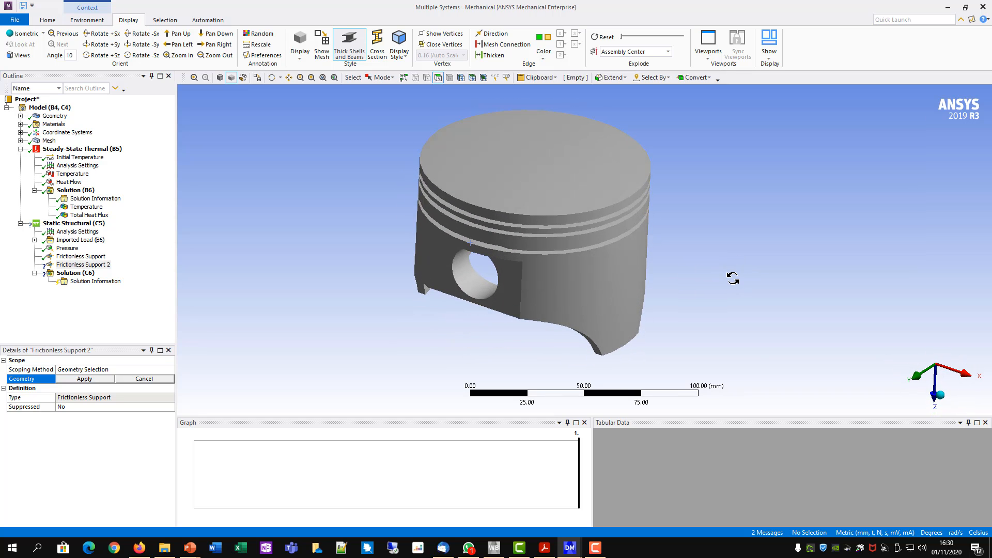
left_click(628, 299)
middle_click_drag(745, 292, 731, 264)
scroll(708, 259, "up", 1)
middle_click_drag(702, 232, 698, 210, "ctrl")
scroll(698, 210, "up", 5)
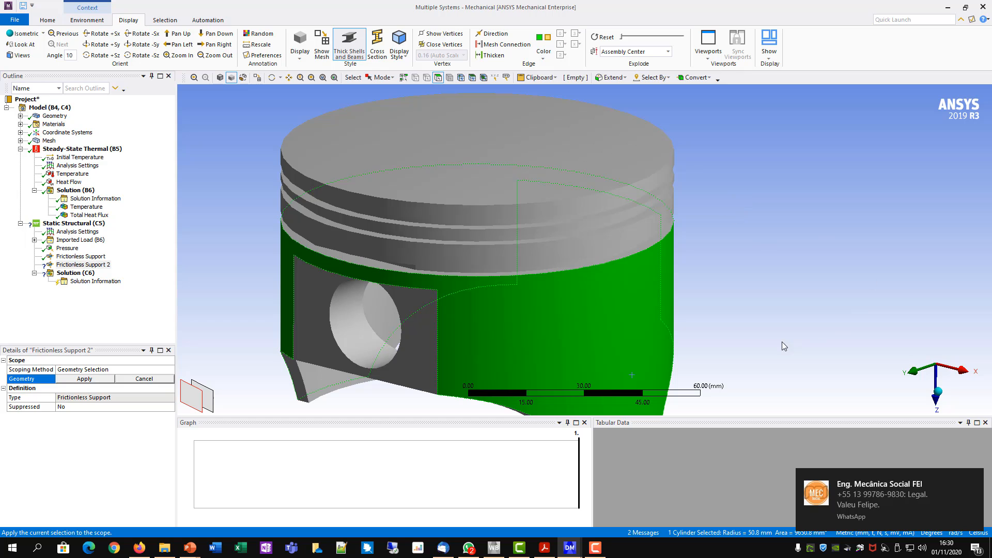
left_click(628, 239, "ctrl")
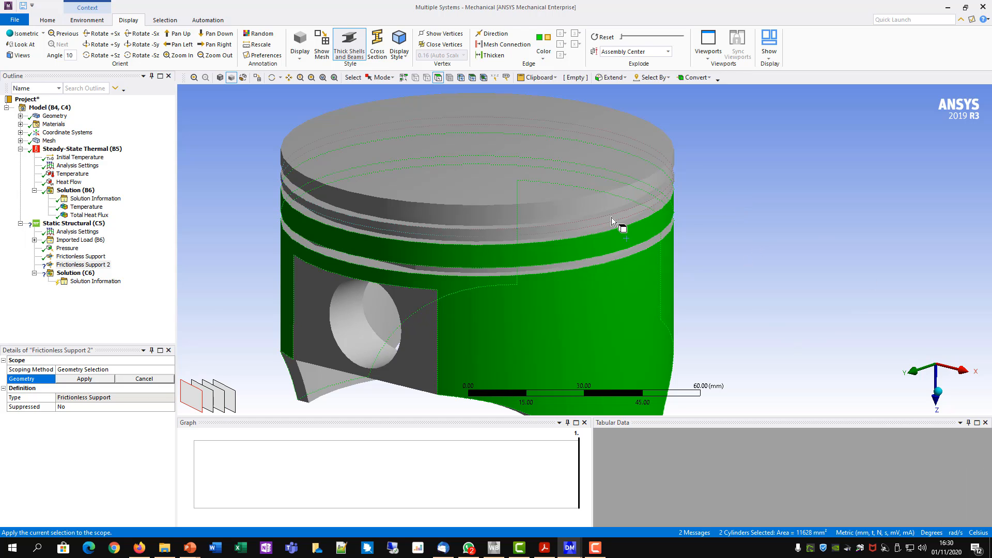
middle_click_drag(775, 239, 767, 215)
left_click(667, 171, "ctrl")
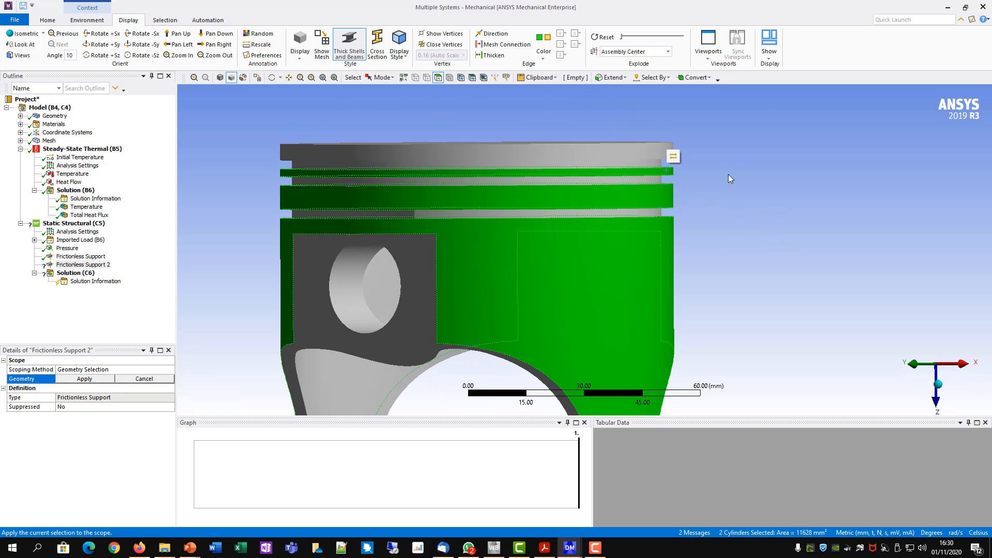
left_click(658, 147, "ctrl")
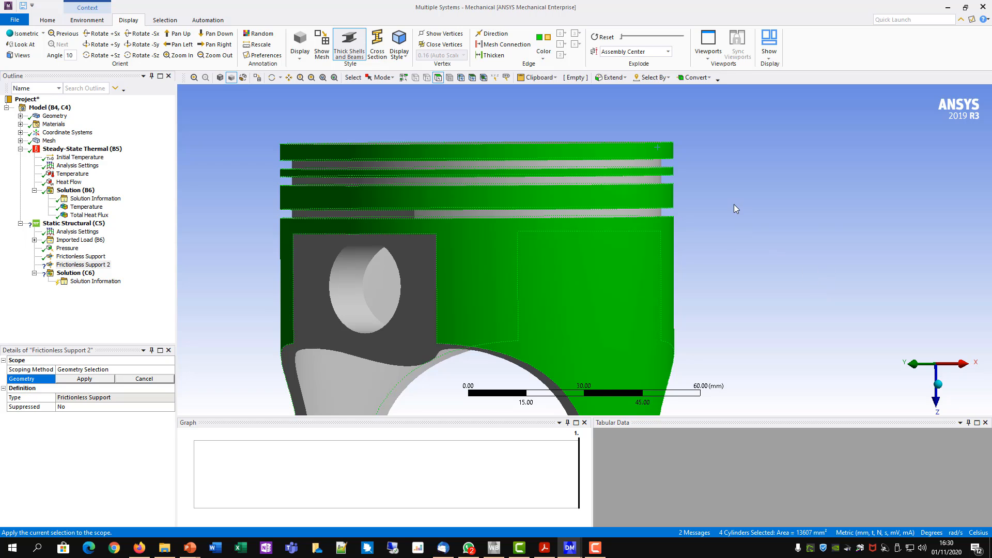
middle_click_drag(733, 203, 732, 228)
middle_click_drag(768, 284, 771, 222)
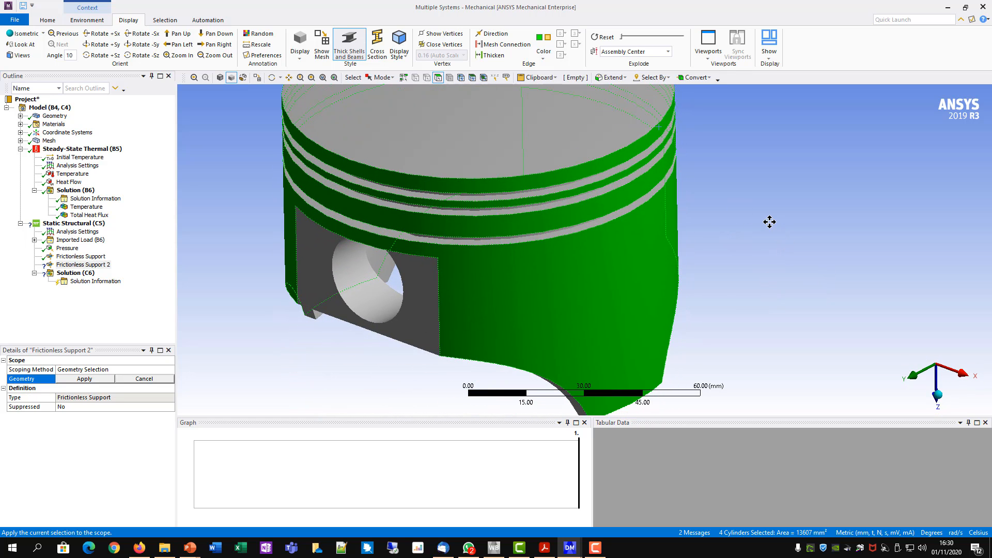
scroll(777, 242, "down", 1)
scroll(777, 243, "down", 1)
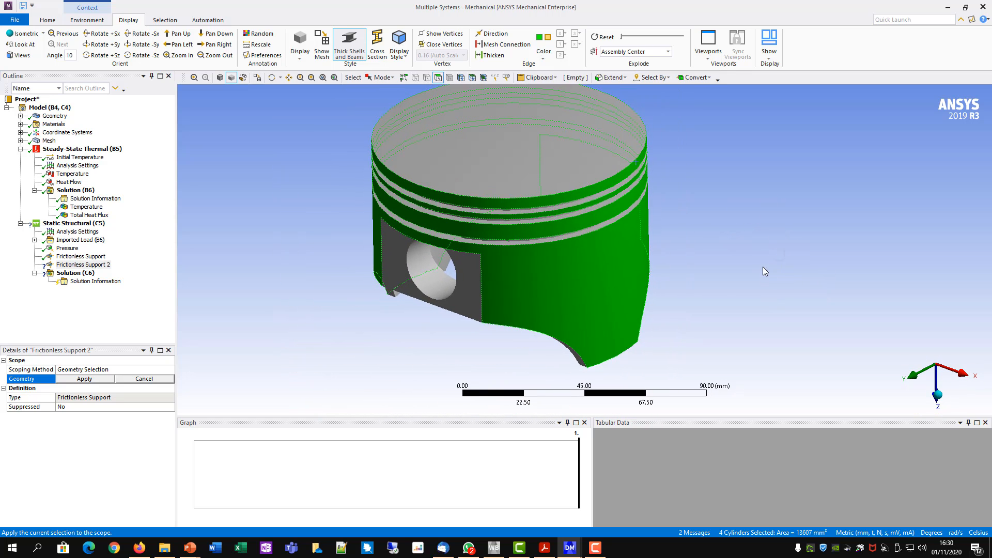
middle_click_drag(764, 270, 759, 233)
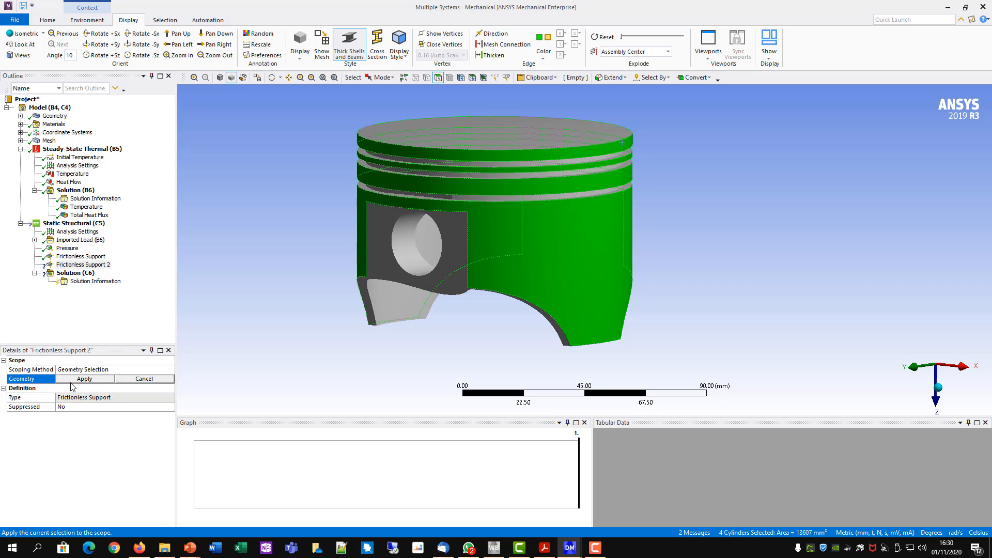
left_click(84, 380)
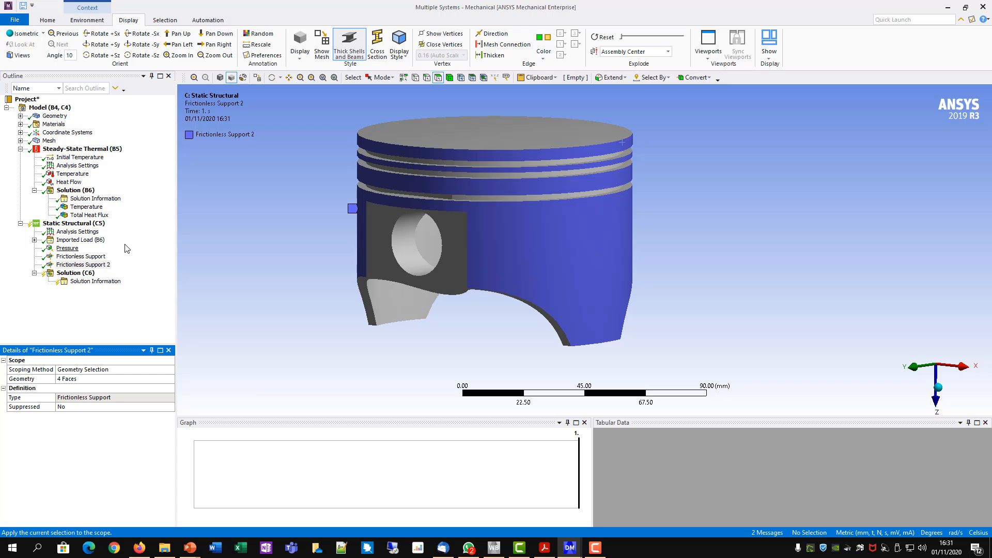
- Insert Total Deformation and Equivalent (von-Mises) Stress results under the Static Structural Solution
right_click(61, 274)
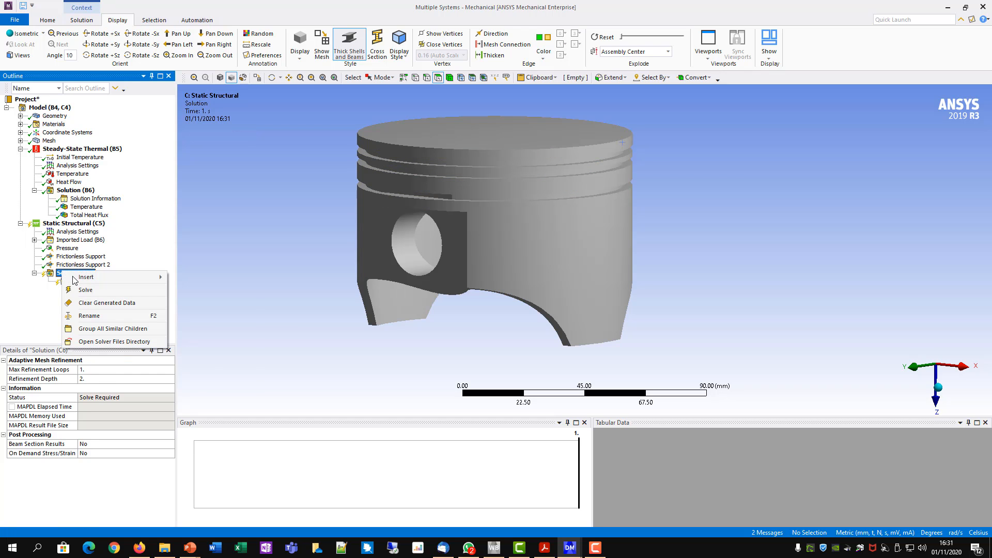
mouse_move(86, 278)
mouse_move(220, 277)
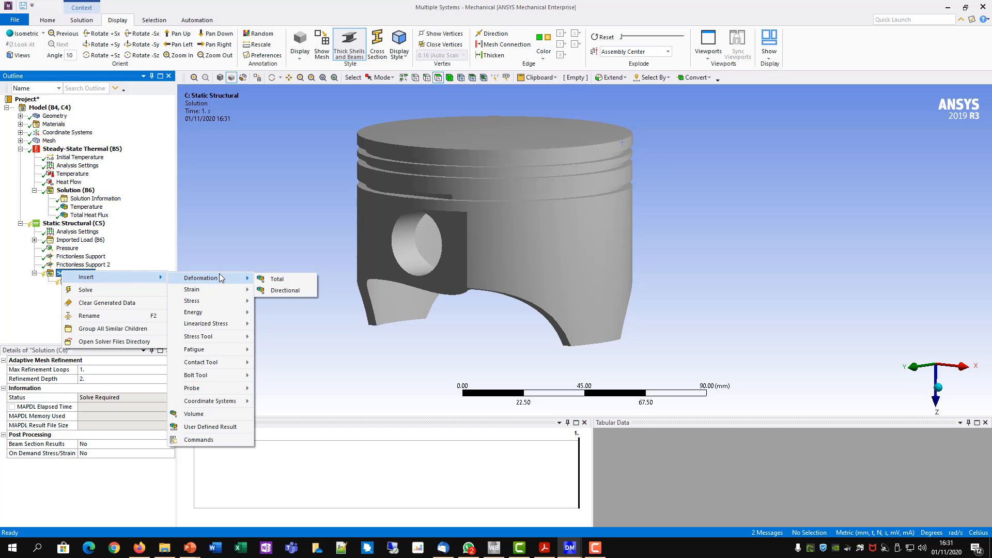
left_click(277, 280)
right_click(82, 277)
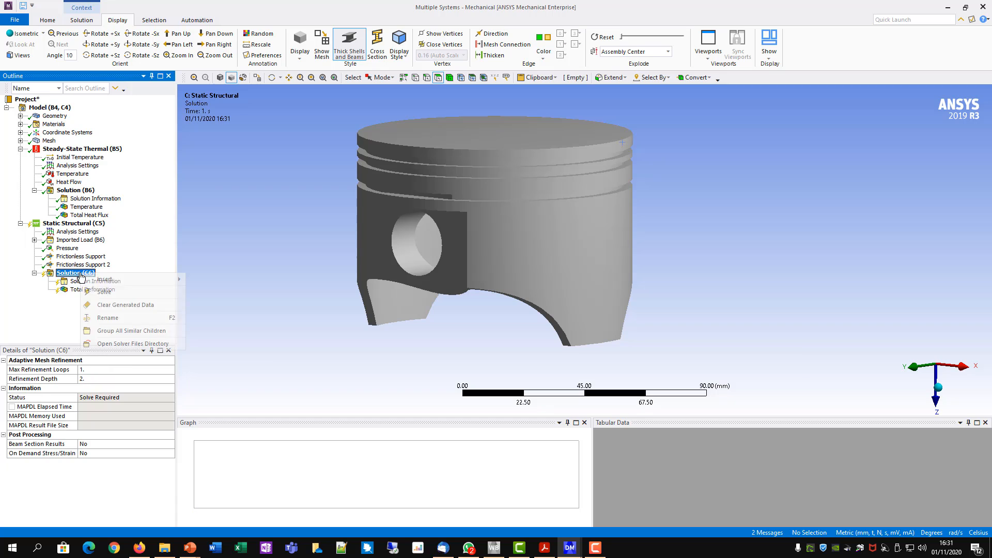
mouse_move(126, 280)
mouse_move(226, 290)
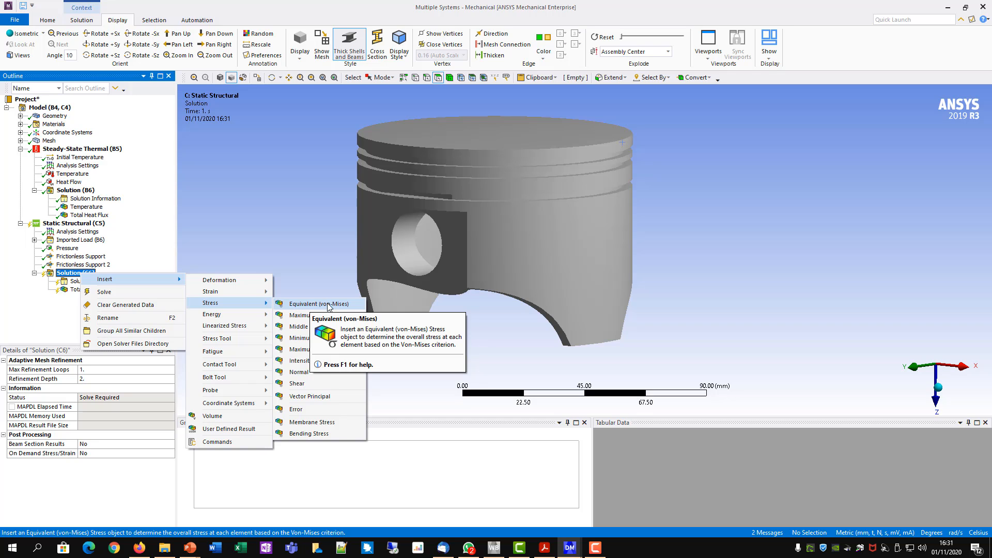
left_click(333, 305)
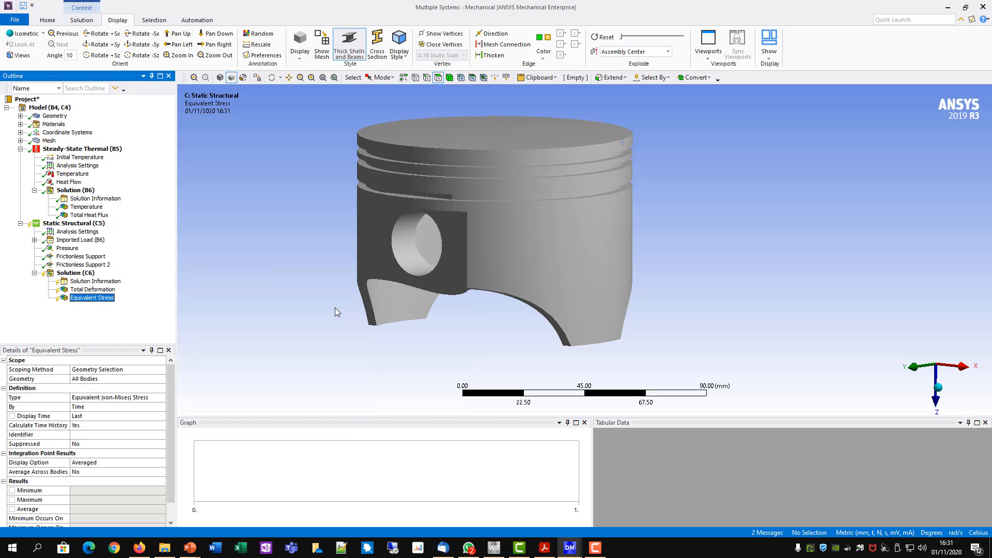
- Solve the Static Structural analysis
right_click(81, 228)
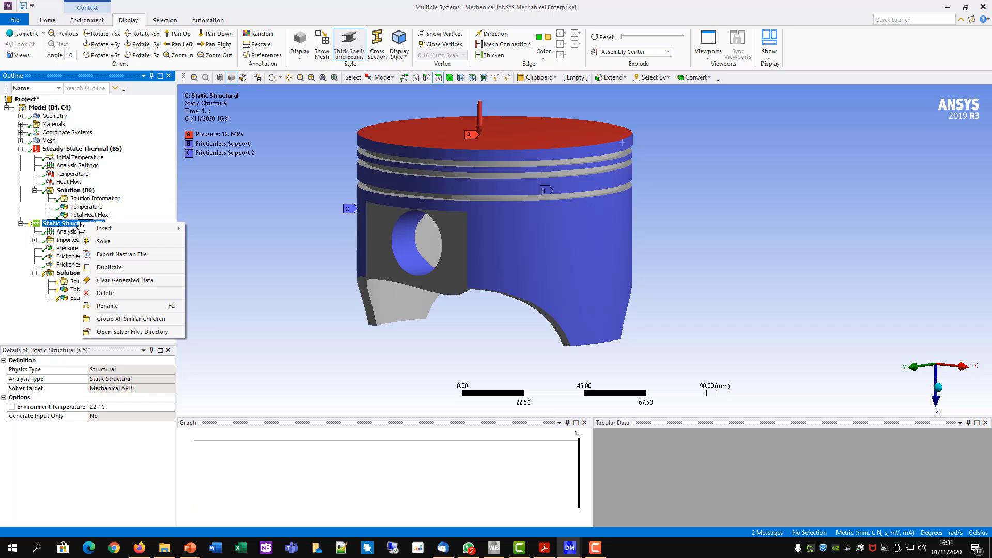
left_click(104, 241)
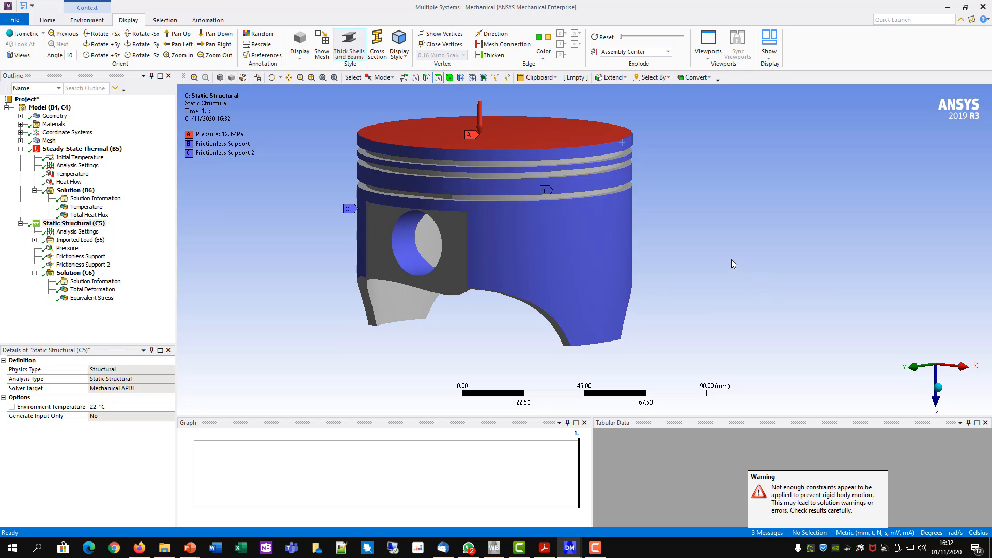
left_click(104, 224)
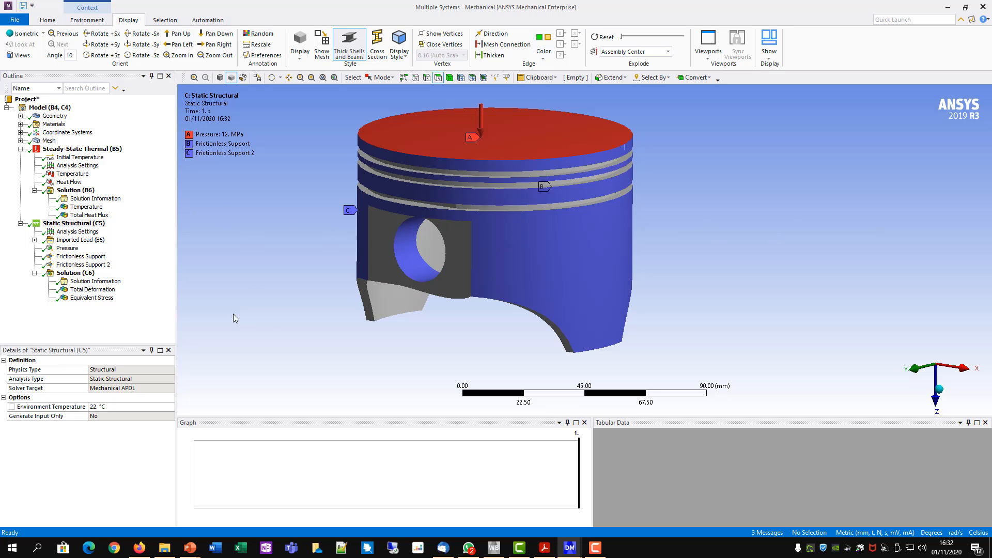
- Play the Total Deformation animation of the Static Structural solution and examine the deformed piston from its crown and side
left_click(93, 289)
left_click_drag(737, 268, 778, 284)
left_click(238, 434)
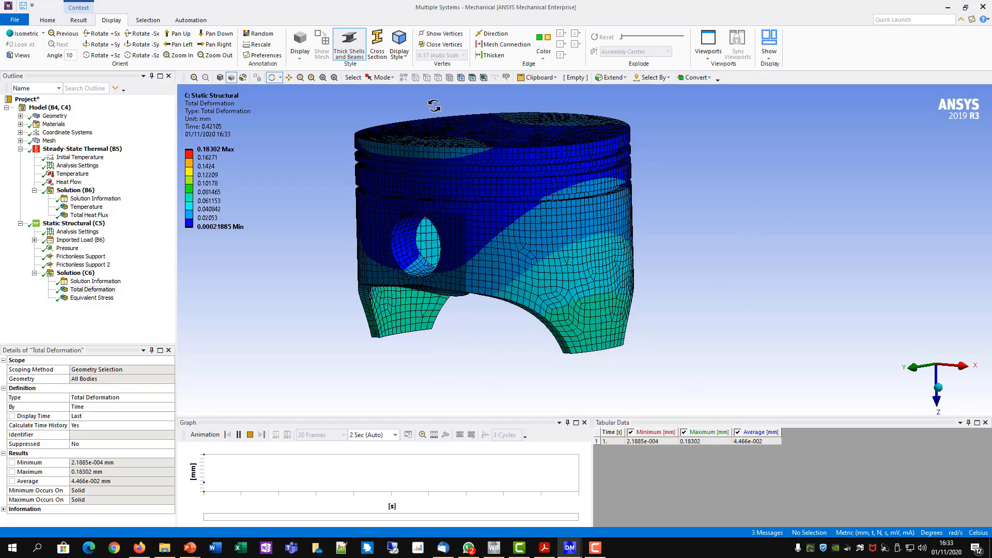
left_click_drag(423, 149, 496, 203)
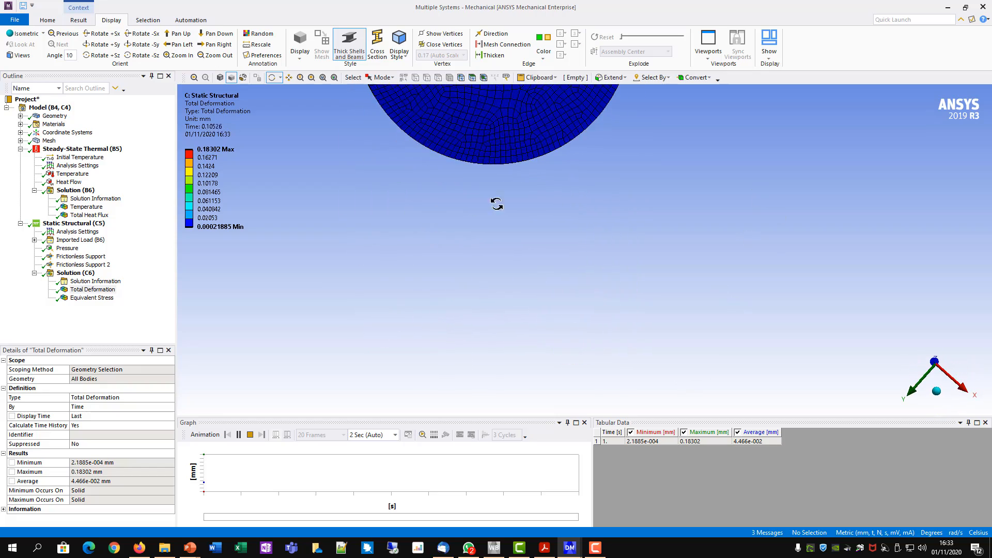
left_click_drag(630, 250, 656, 363)
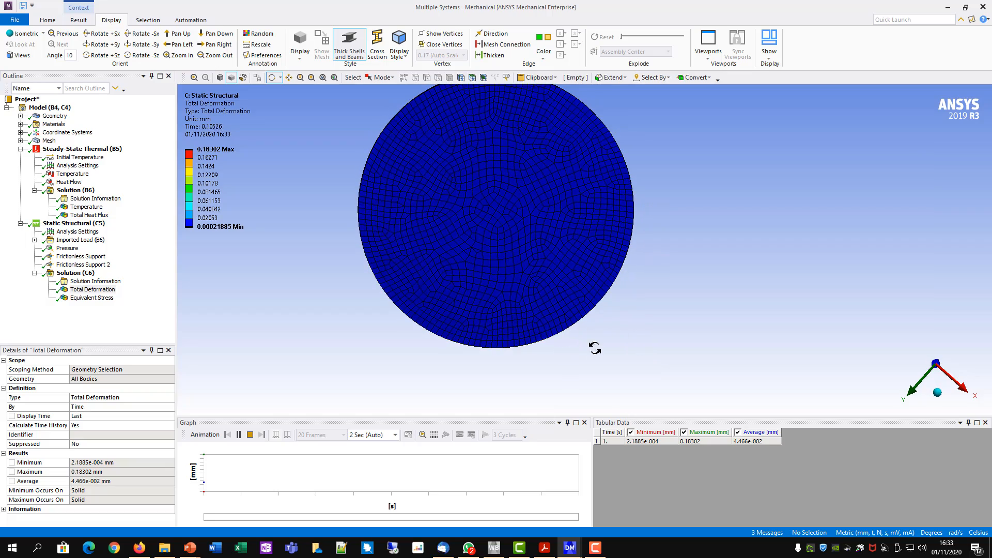
left_click_drag(704, 326, 568, 215)
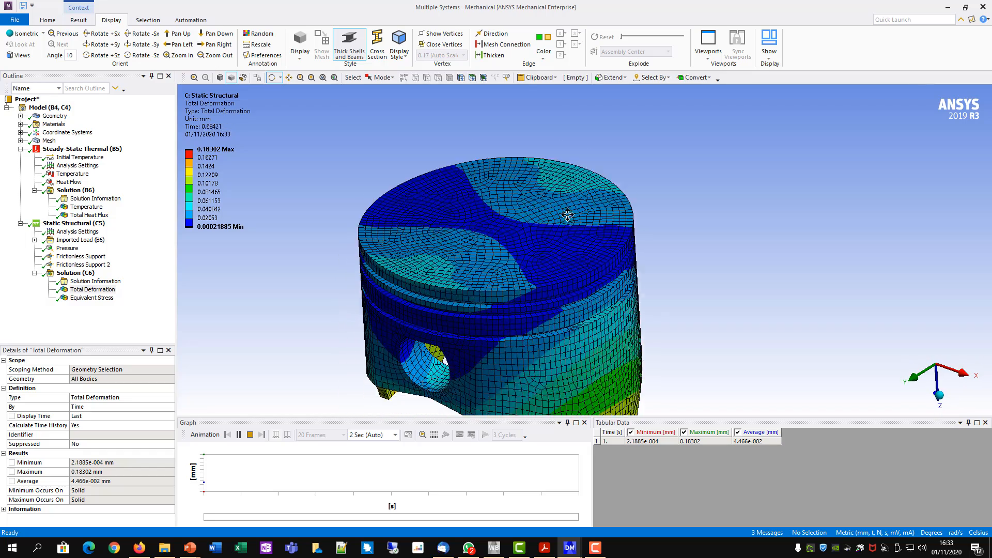
middle_click_drag(567, 215, 571, 176, "ctrl")
middle_click_drag(306, 151, 305, 128)
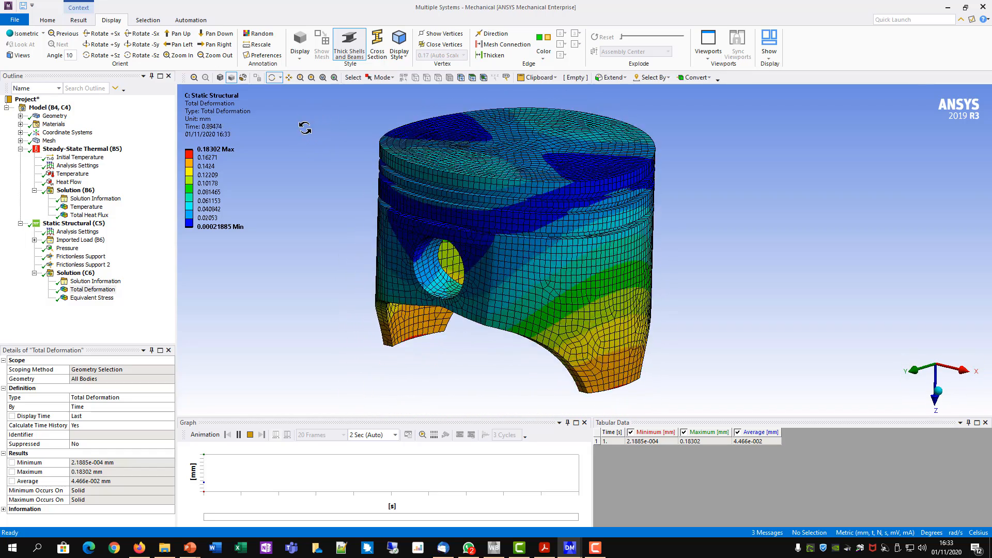
left_click(250, 435)
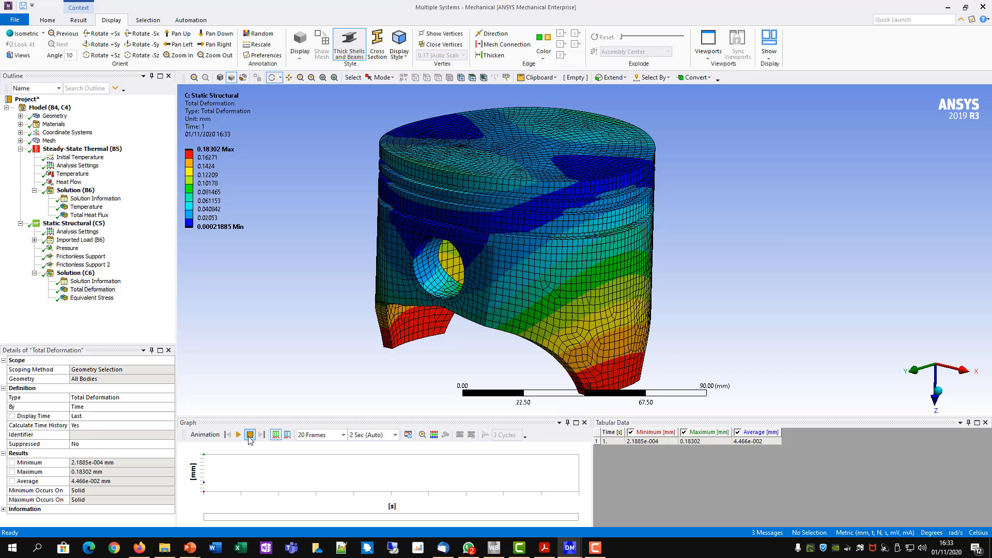
- Display the Equivalent (von-Mises) Stress result, play its animation, and examine the stress around the pin hole and ring grooves
left_click(84, 299)
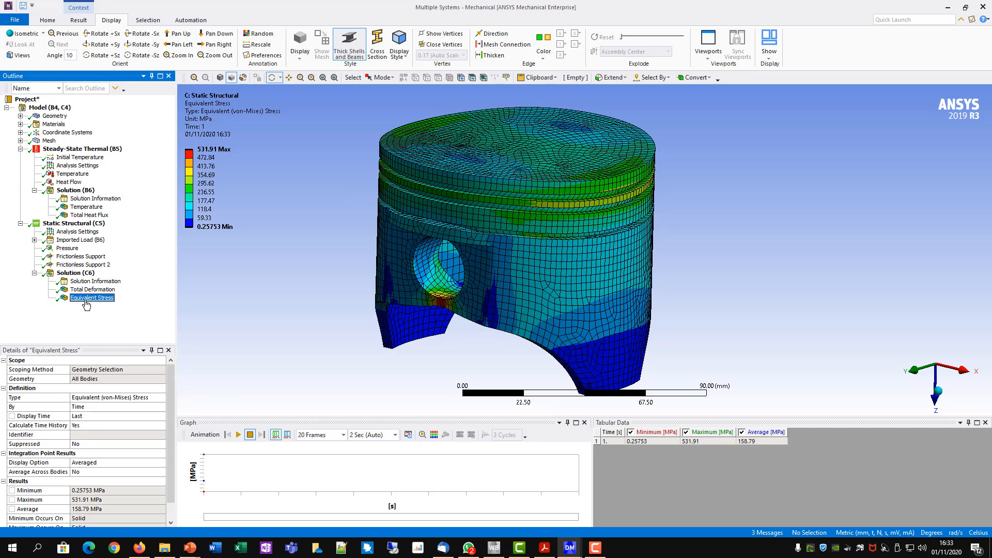
mouse_move(666, 217)
left_mouse_down()
mouse_move(627, 228)
mouse_move(636, 217)
mouse_move(643, 237)
mouse_move(662, 233)
left_mouse_up()
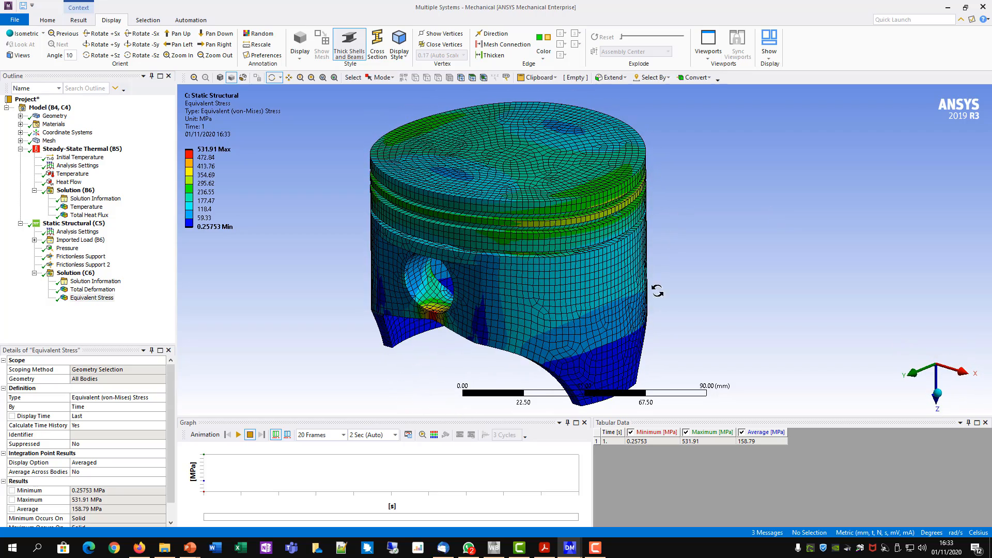
left_click(239, 434)
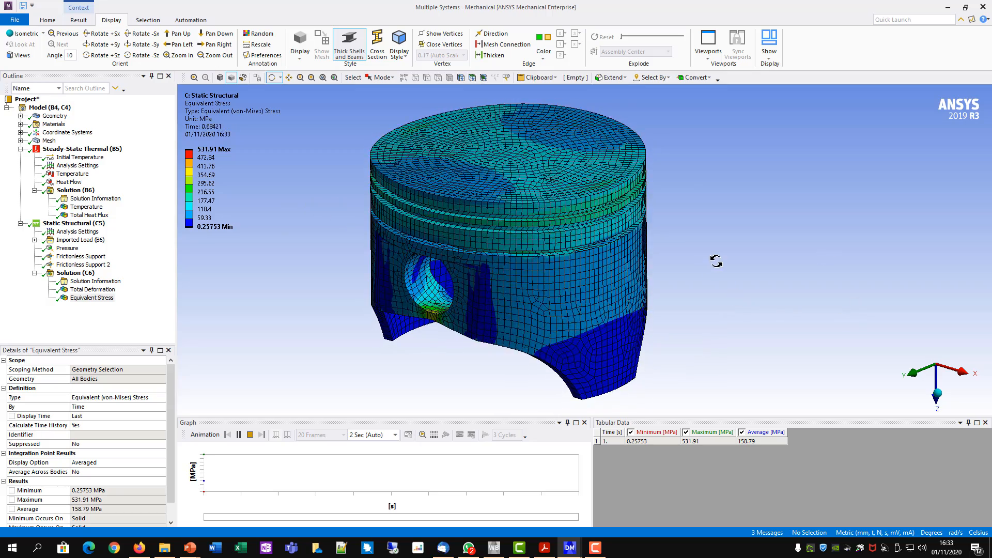
left_click(250, 435)
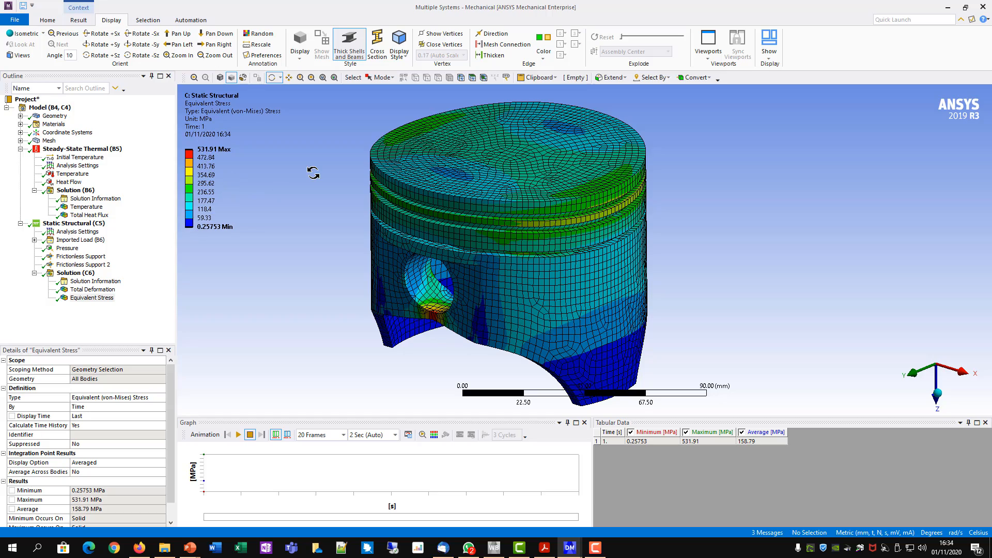
mouse_move(697, 292)
left_mouse_down()
mouse_move(620, 281)
mouse_move(751, 285)
mouse_move(685, 289)
left_mouse_up()
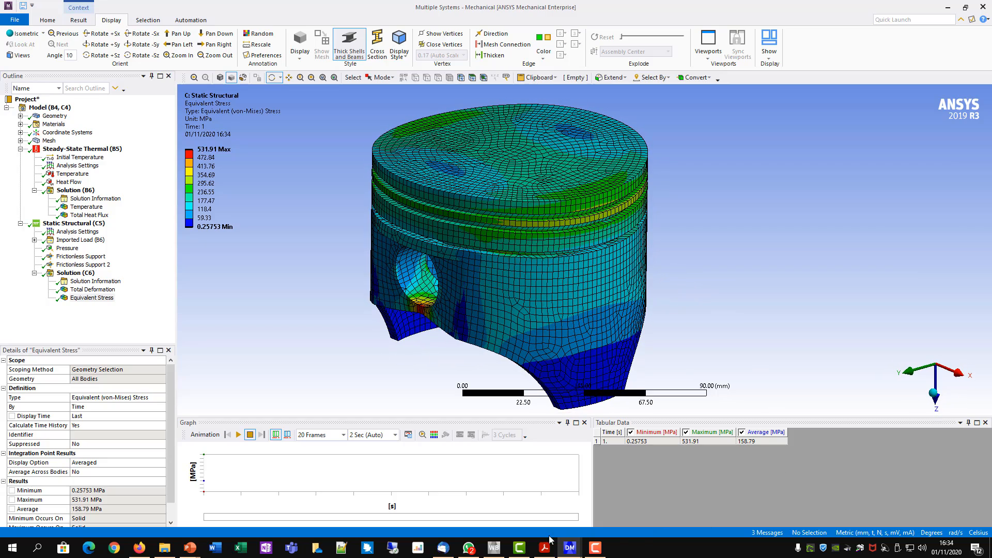
- In Workbench, add a standalone Static Structural system below Steady-State Thermal and link the existing Engineering Data and Geometry components to it
left_click(496, 552)
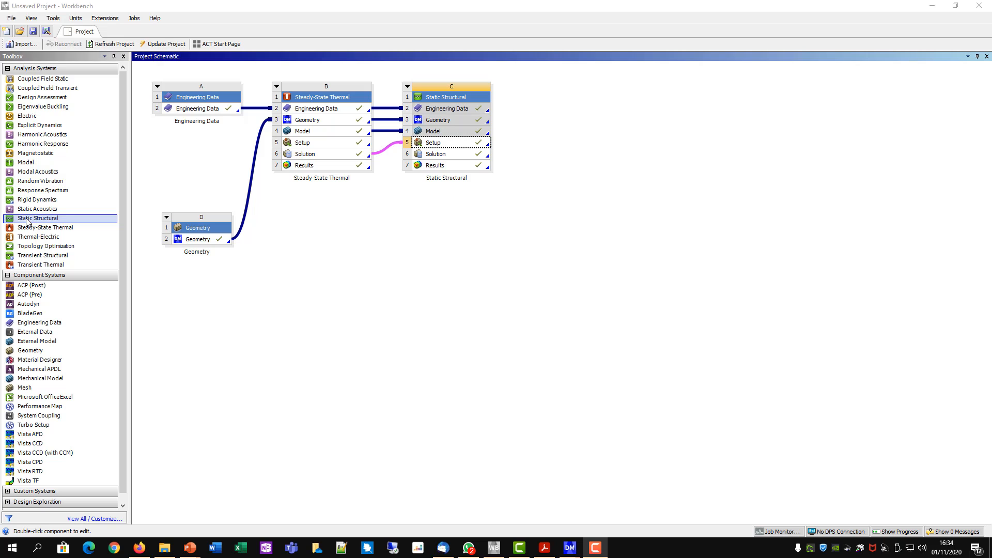
left_click_drag(27, 221, 324, 247)
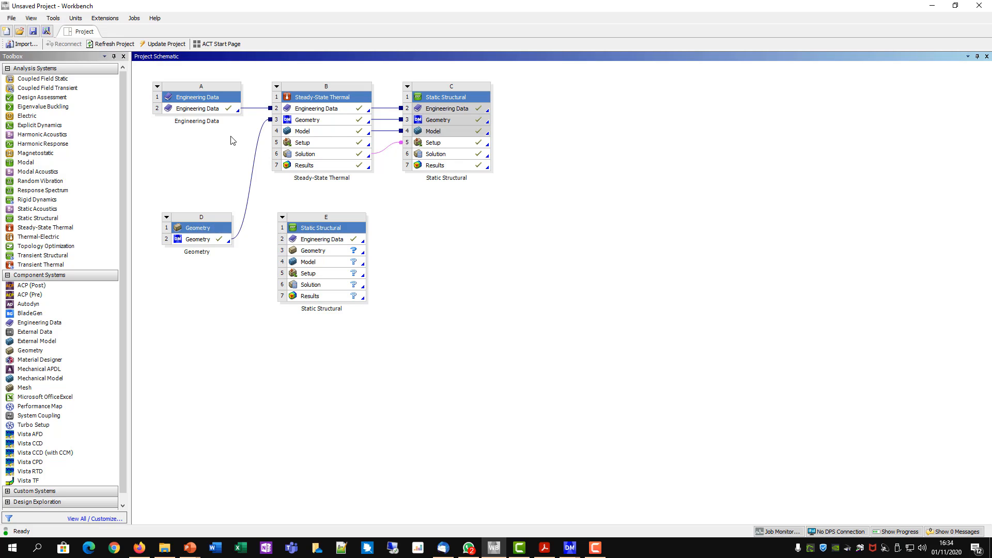
left_click(203, 110)
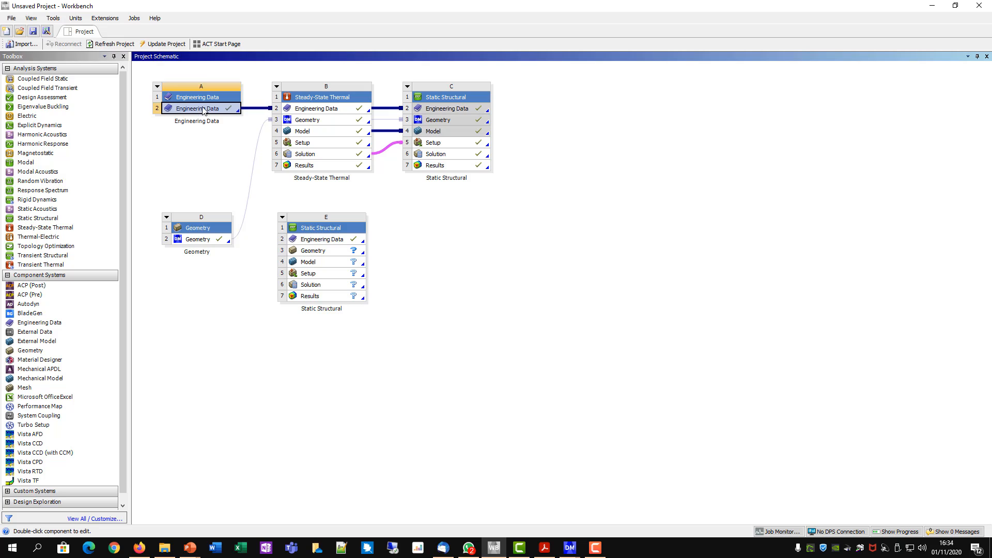
left_click_drag(209, 112, 323, 240)
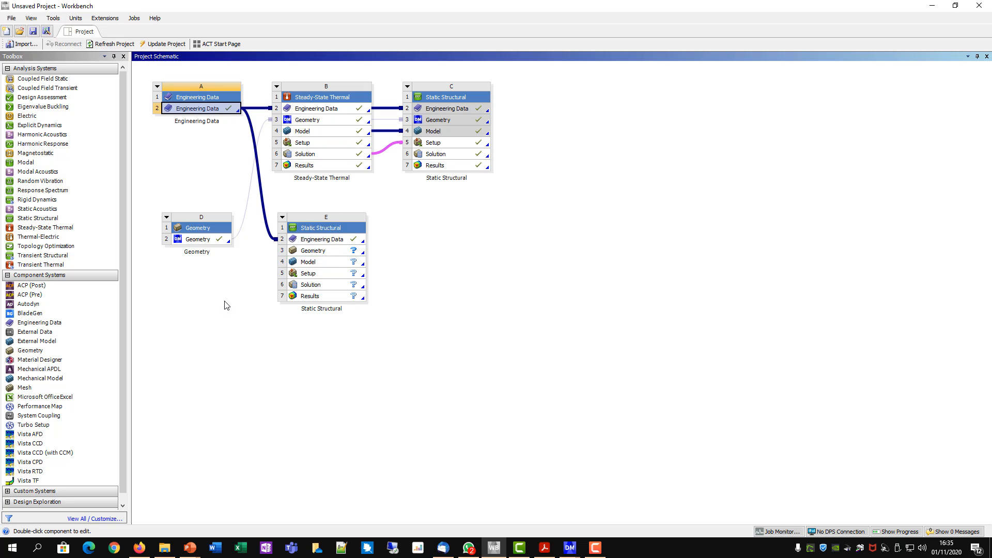
left_click(196, 240)
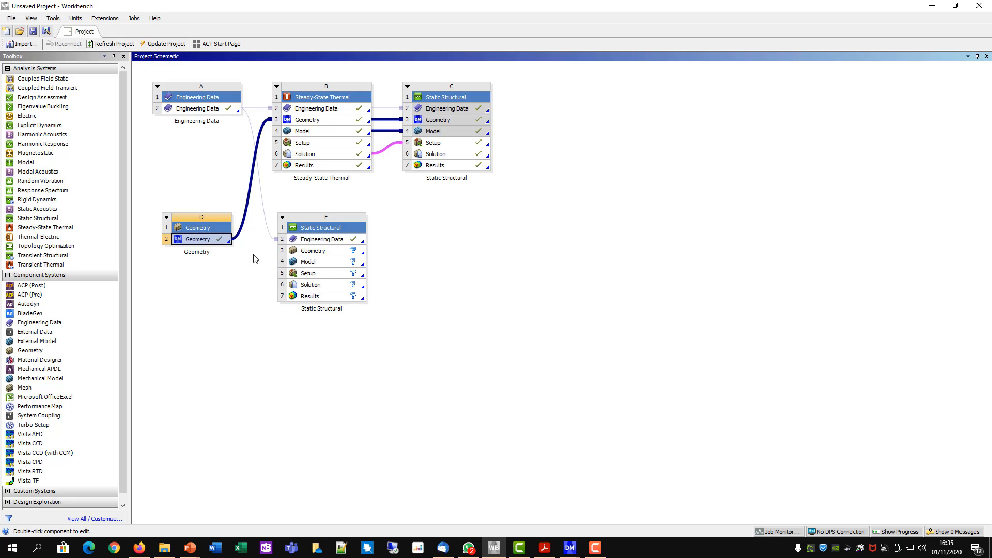
left_click_drag(207, 240, 310, 253)
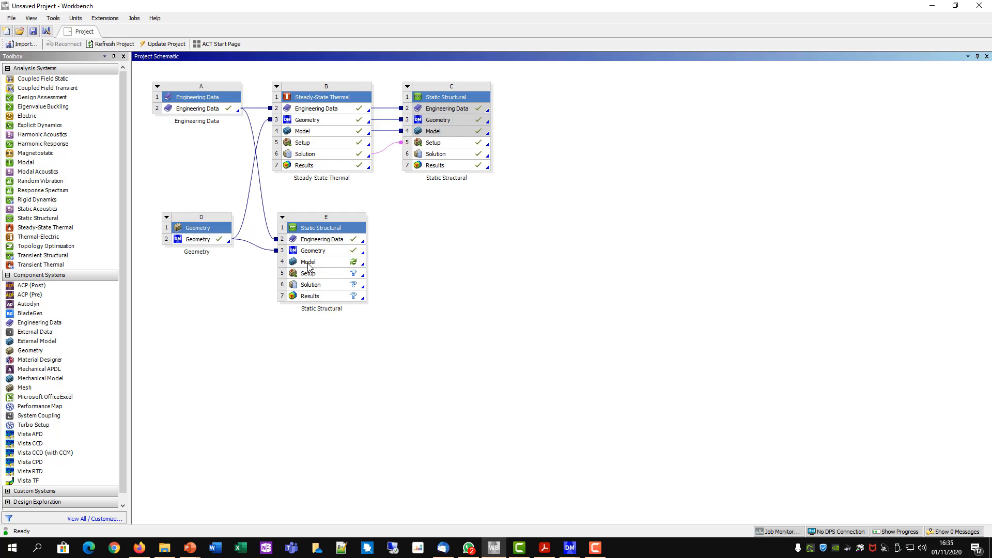
- Open the Model of the new standalone Static Structural system in Mechanical and dismiss the usage tips
right_click(309, 265)
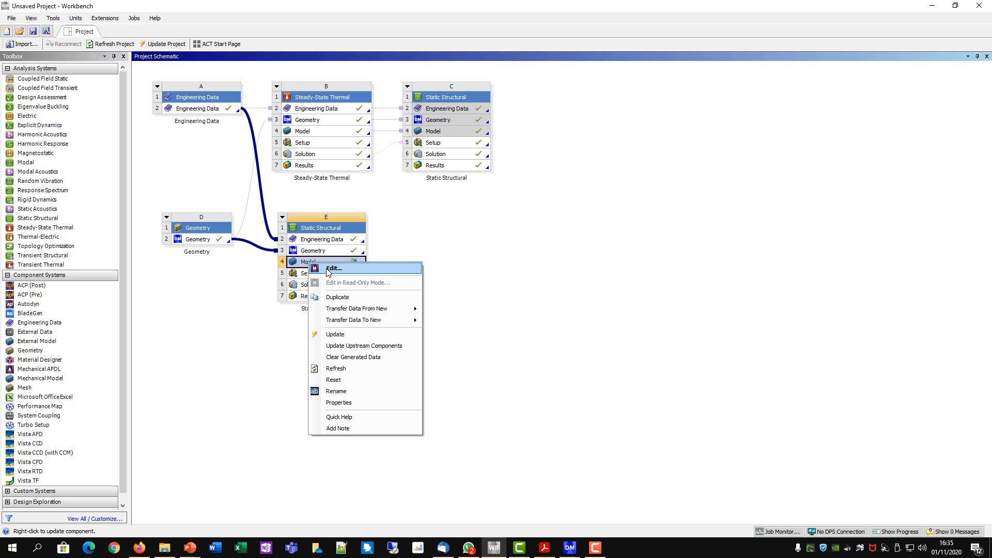
left_click(332, 268)
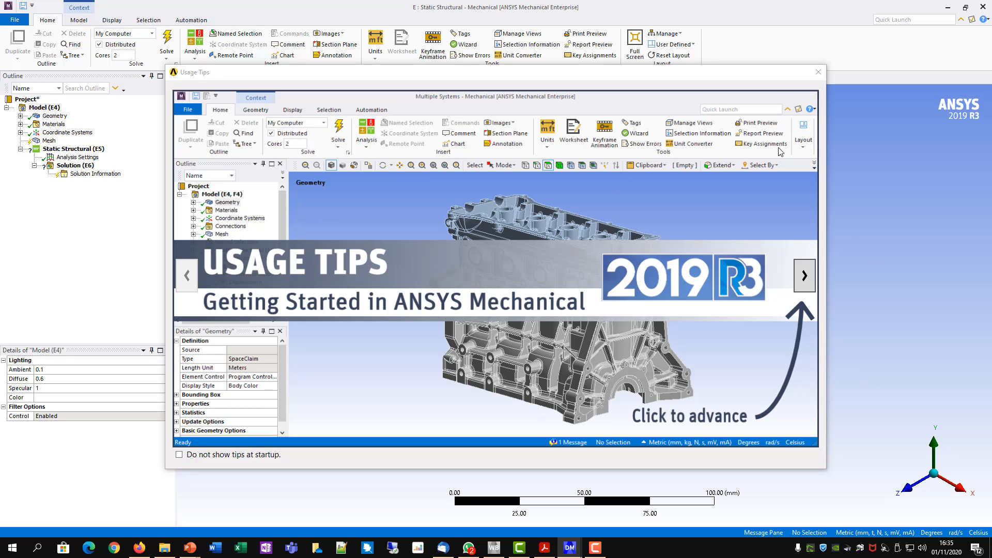
left_click(819, 73)
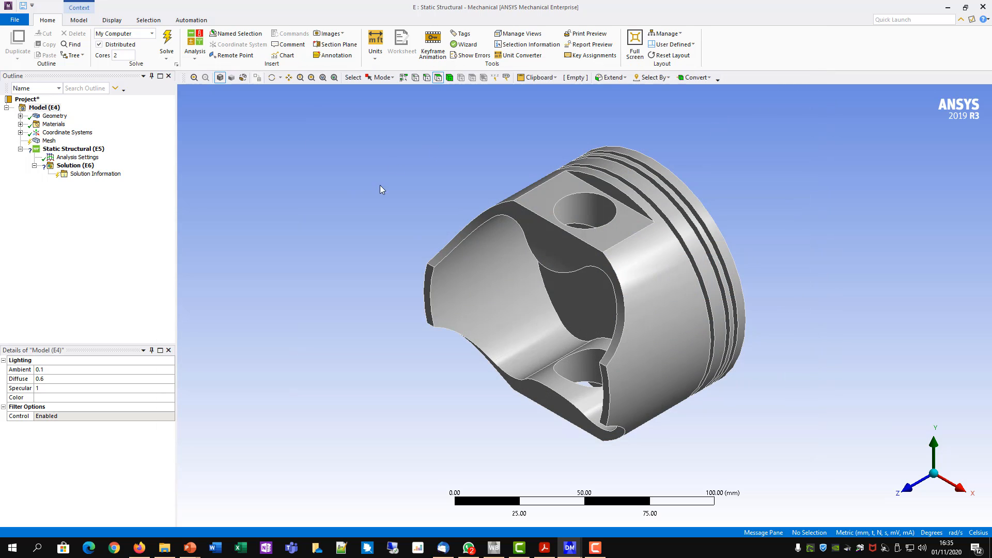
- Select the Metric (mm, t, N, s, mV, mA) unit system for the new model
middle_click_drag(380, 190, 271, 216)
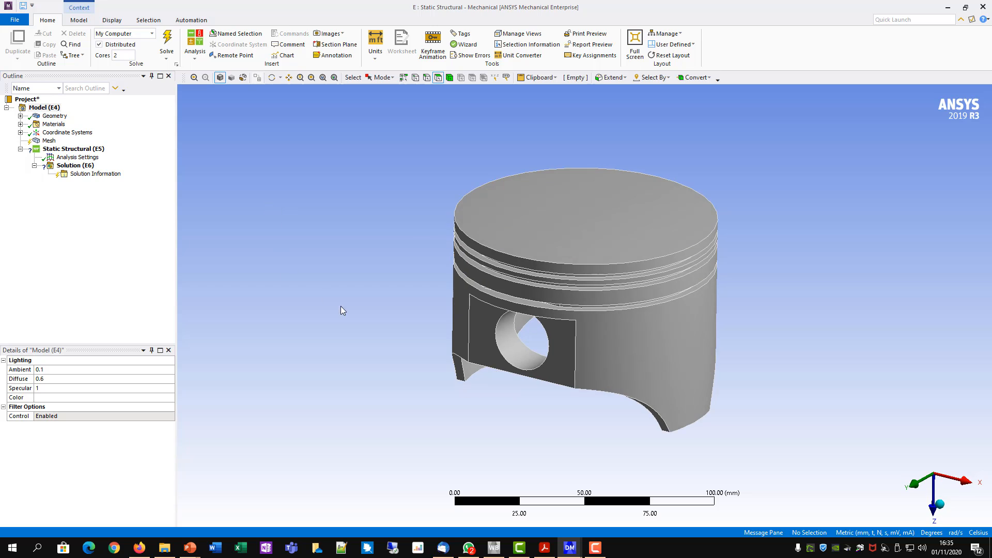
middle_click_drag(310, 307, 280, 304, "ctrl")
scroll(803, 297, "up", 3)
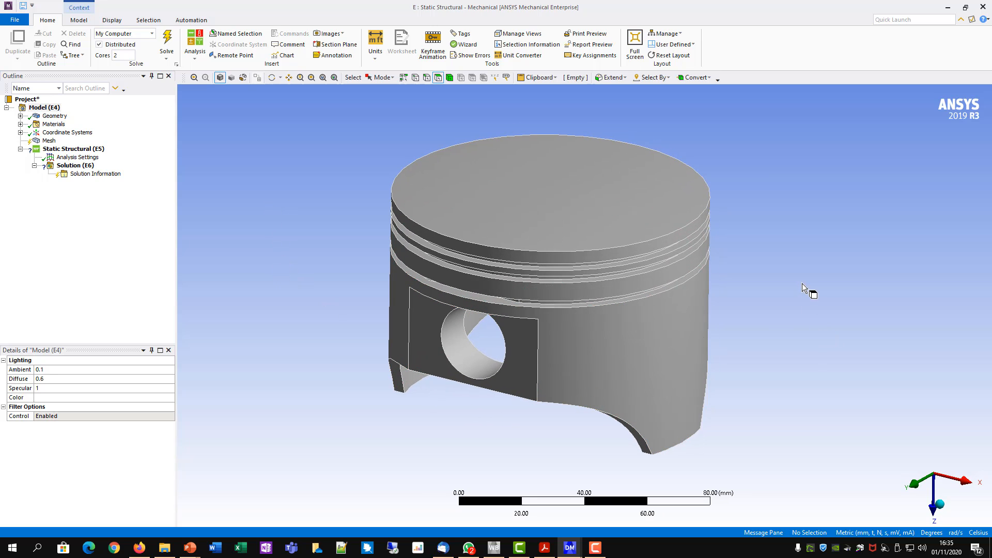
middle_click_drag(802, 283, 771, 310, "ctrl")
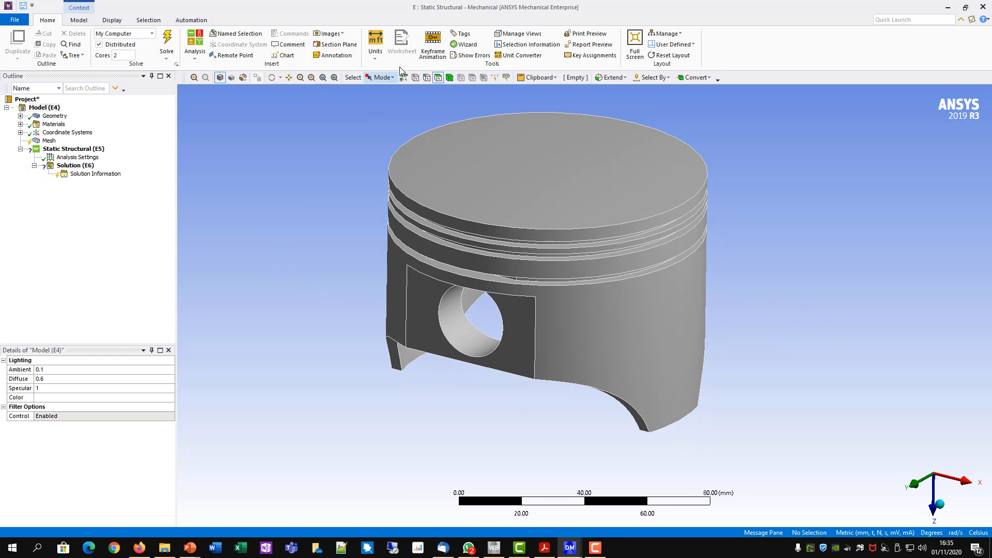
left_click(375, 57)
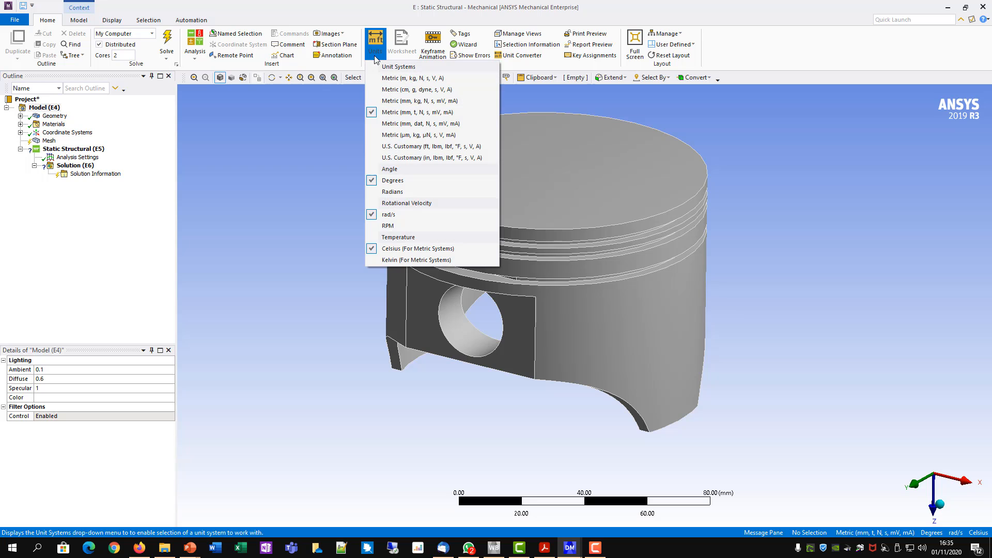
left_click(407, 112)
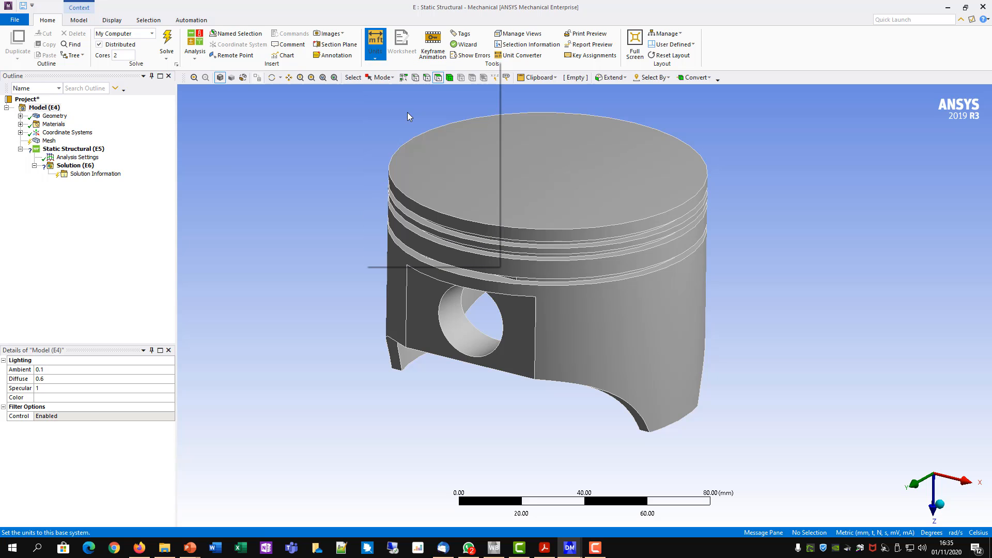
- Create a material assignment that applies Aluminum Alloy to the piston body
left_click(21, 115)
left_click(21, 132)
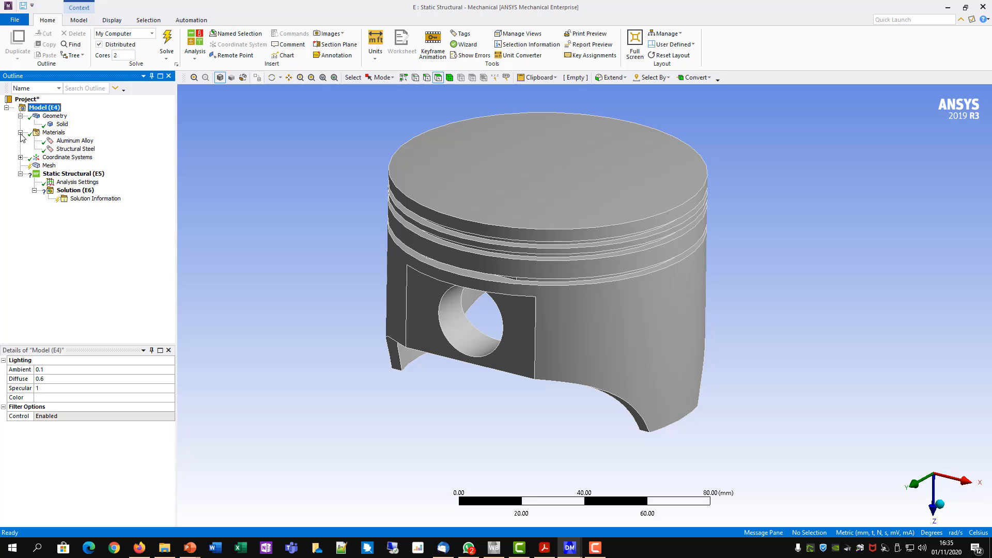
left_click(20, 157)
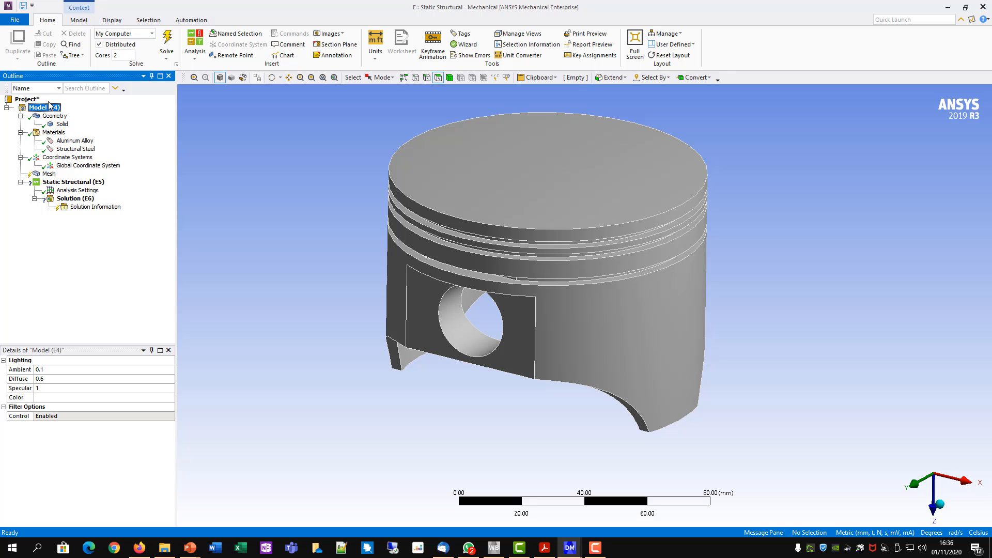
left_click(75, 141)
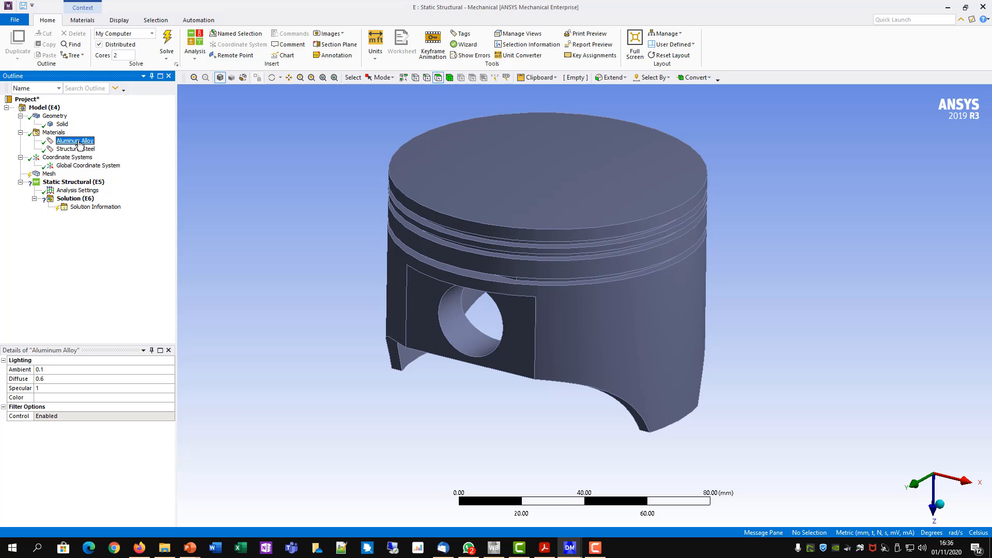
right_click(79, 144)
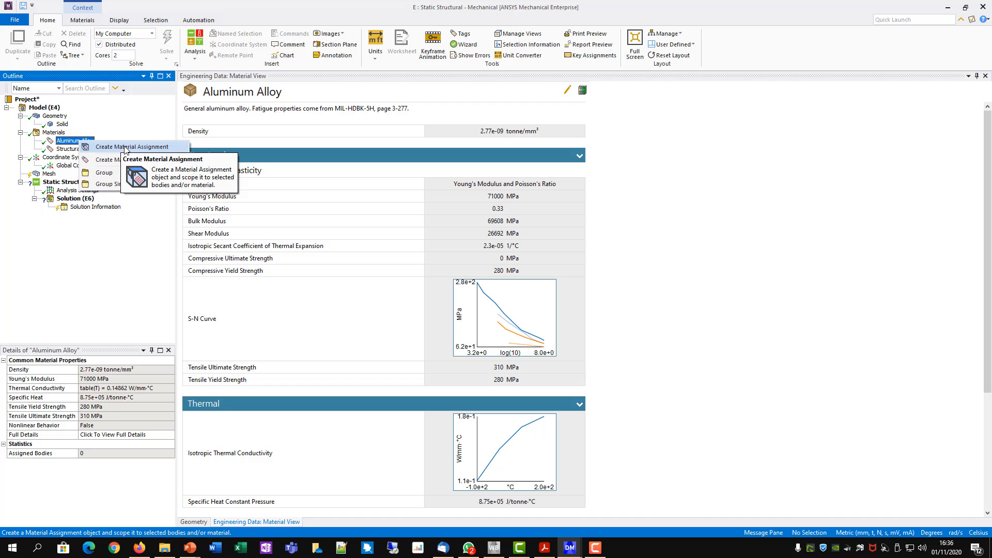
left_click(130, 147)
left_click(449, 78)
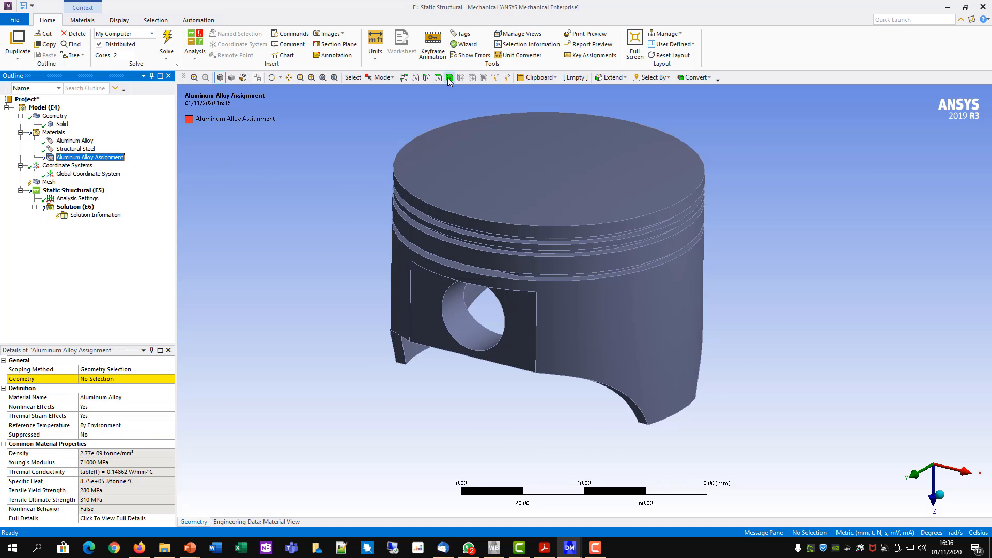
left_click(507, 160)
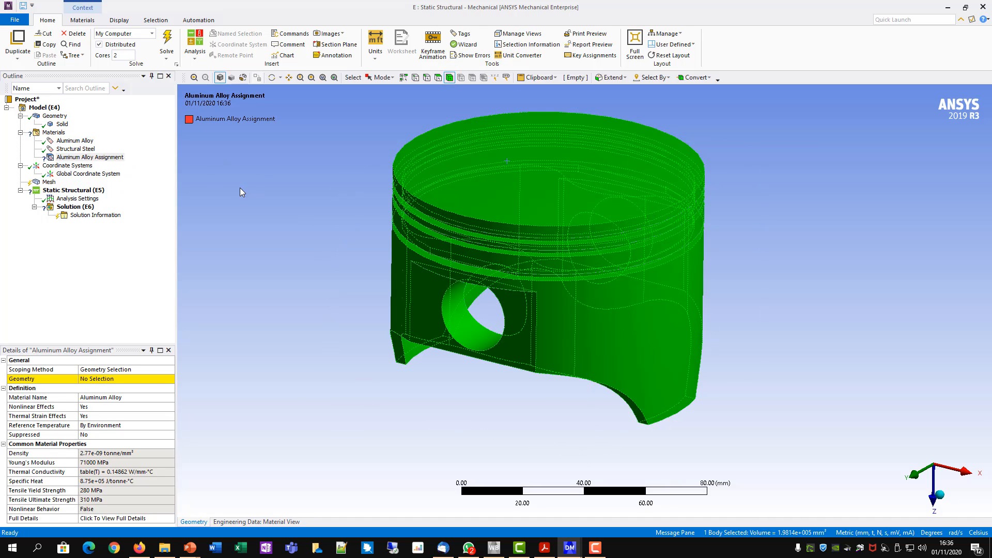
left_click(105, 380)
left_click(105, 380)
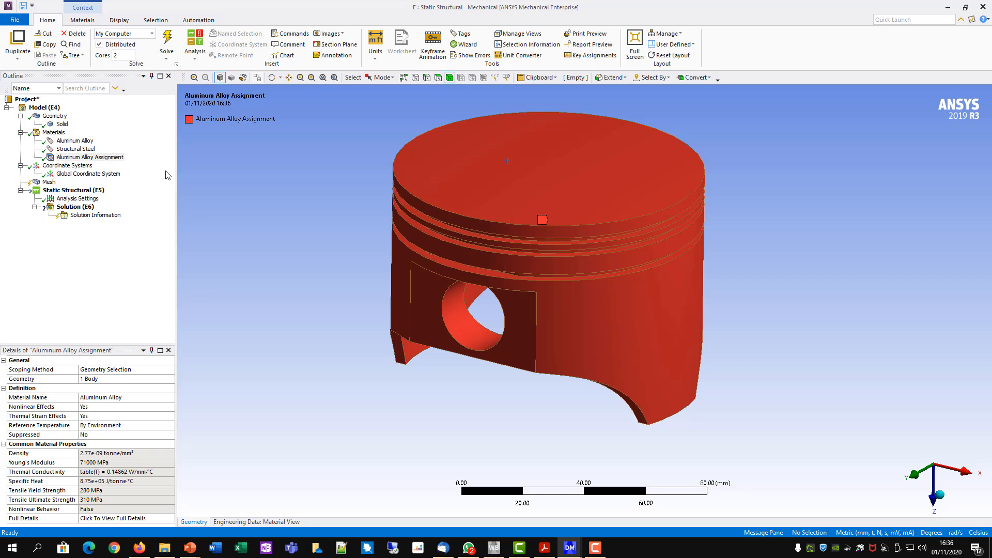
- Insert a mesh method scoped to the whole piston body
left_click(48, 182)
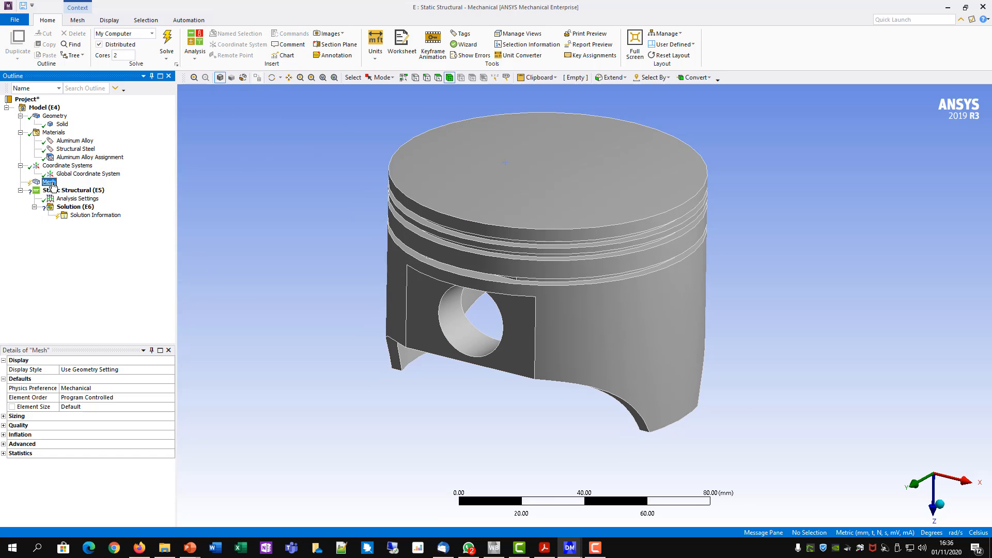
right_click(53, 183)
mouse_move(75, 194)
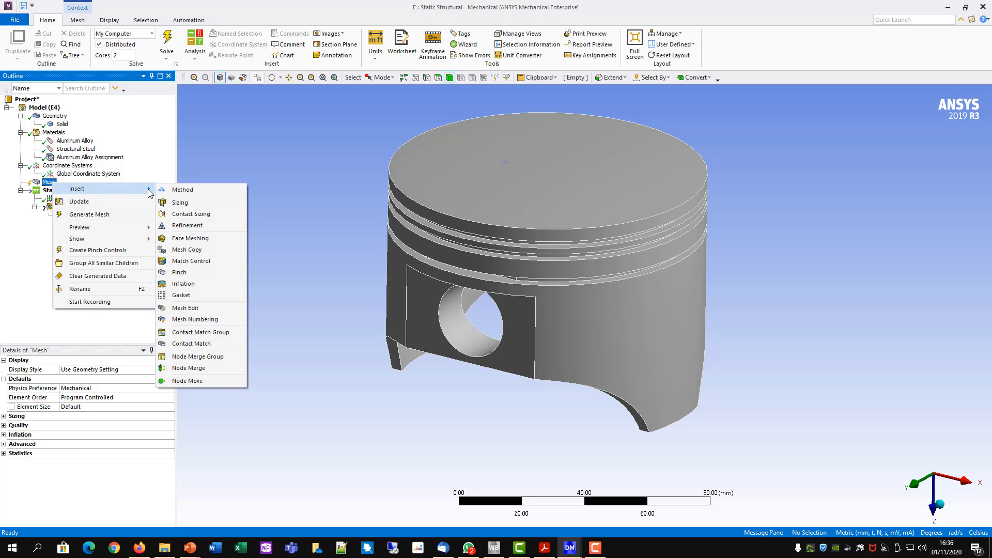
left_click(183, 190)
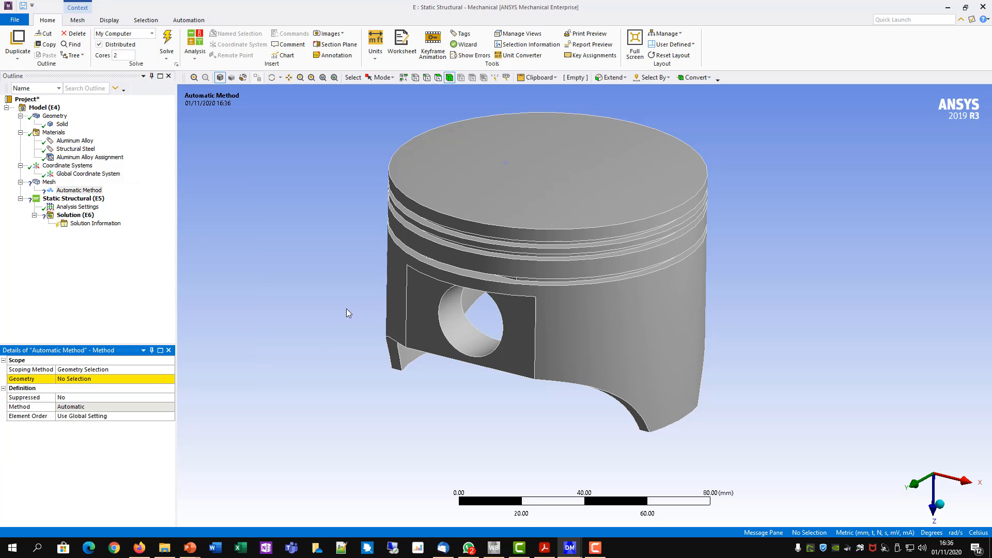
left_click(445, 77)
left_click(456, 160)
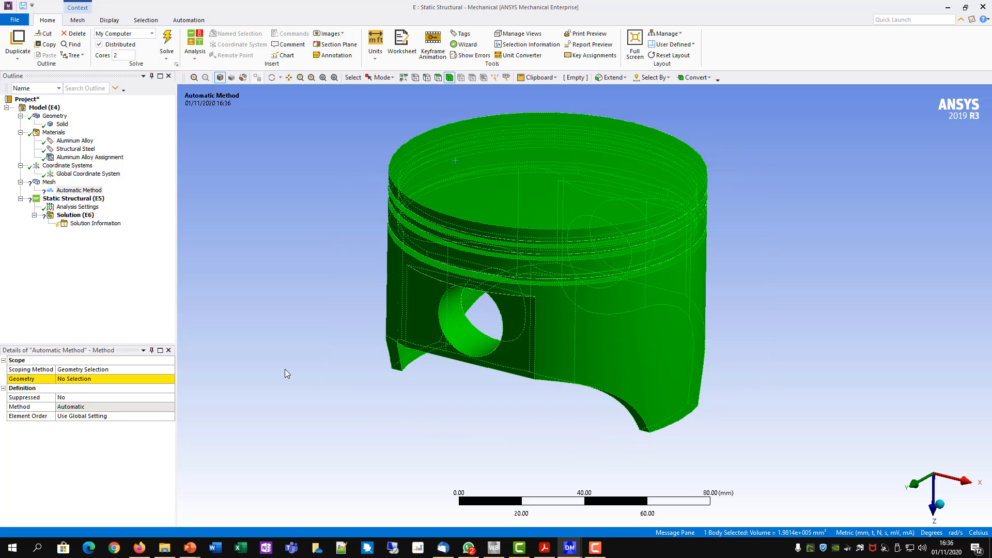
left_click(87, 380)
left_click(85, 379)
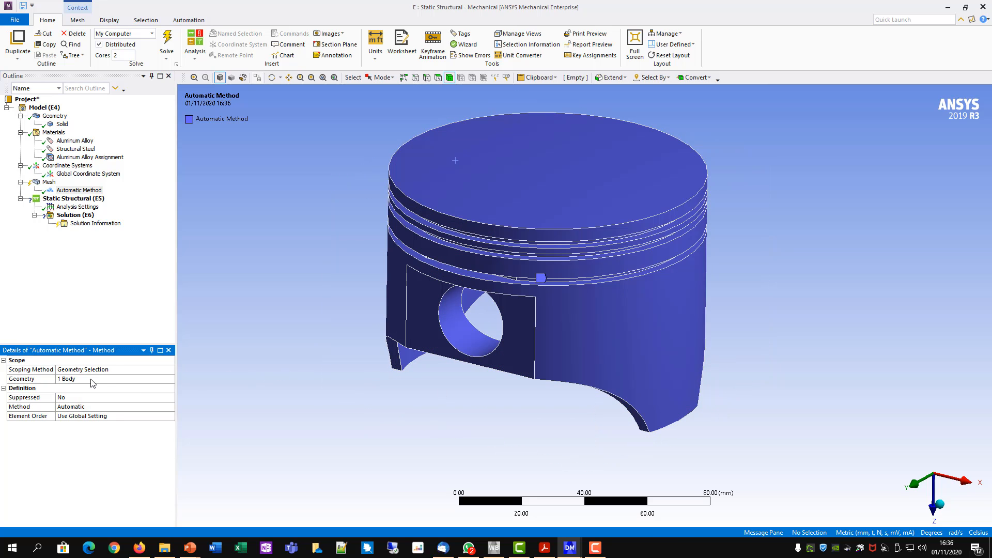
- Set the mesh method to Hex Dominant with an All Quad free face mesh type
left_click(69, 408)
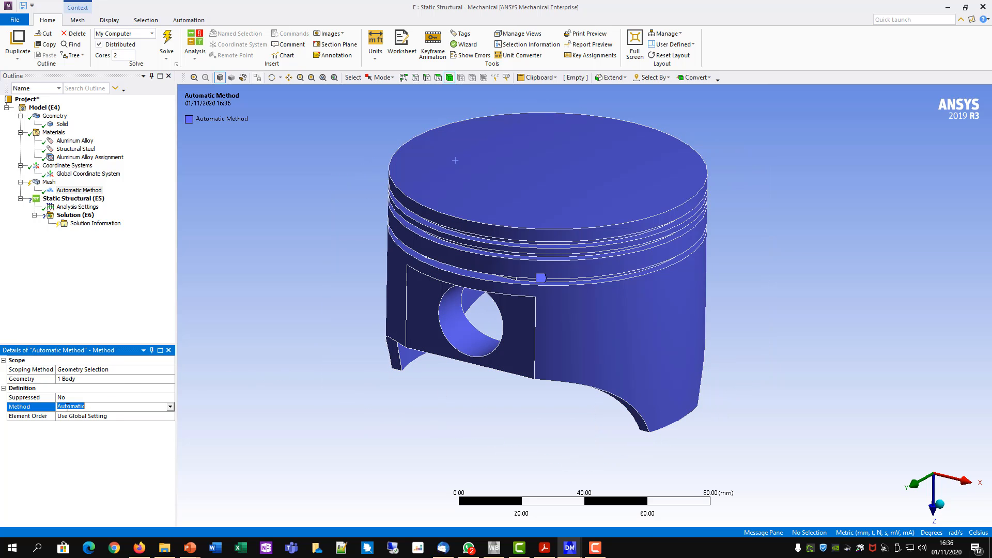
left_click(171, 407)
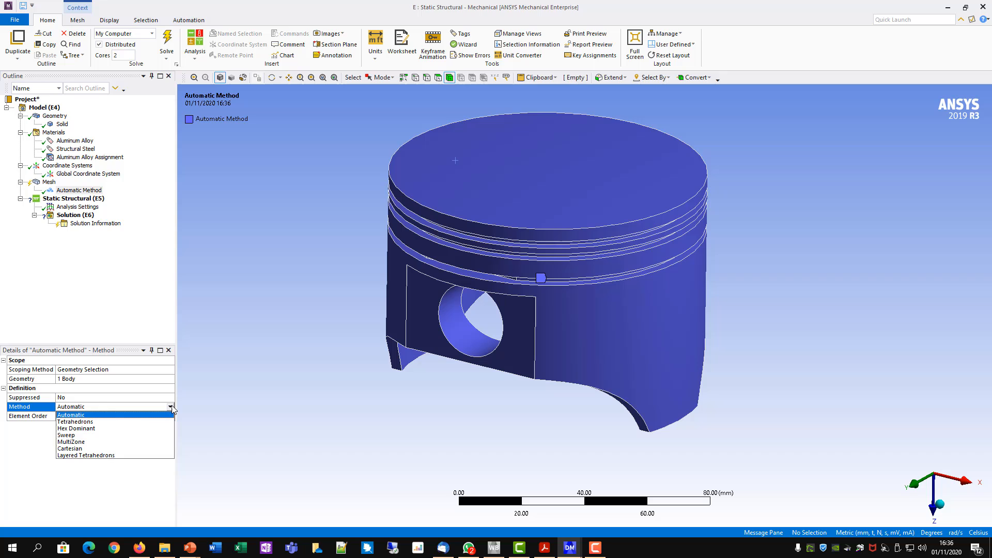
left_click(68, 429)
left_click(76, 424)
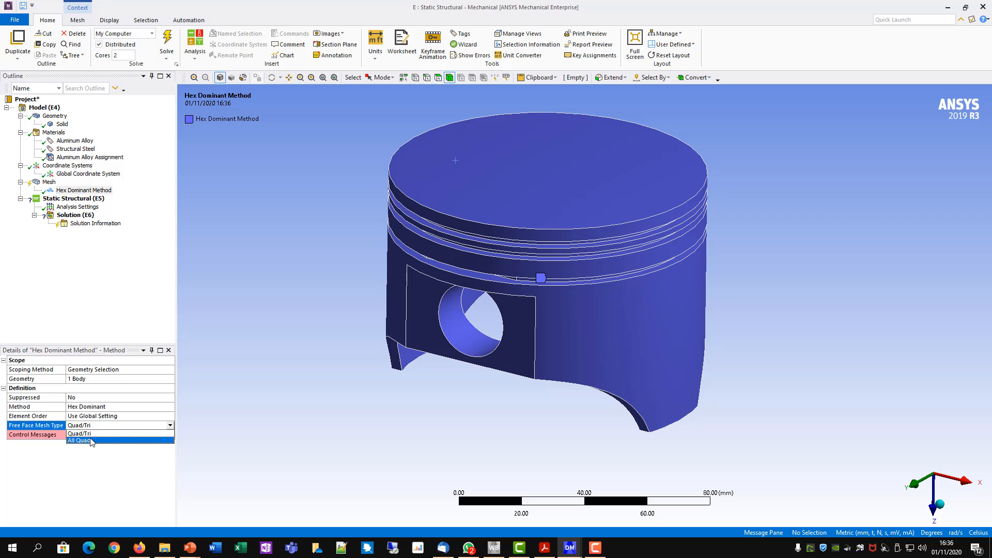
left_click(91, 441)
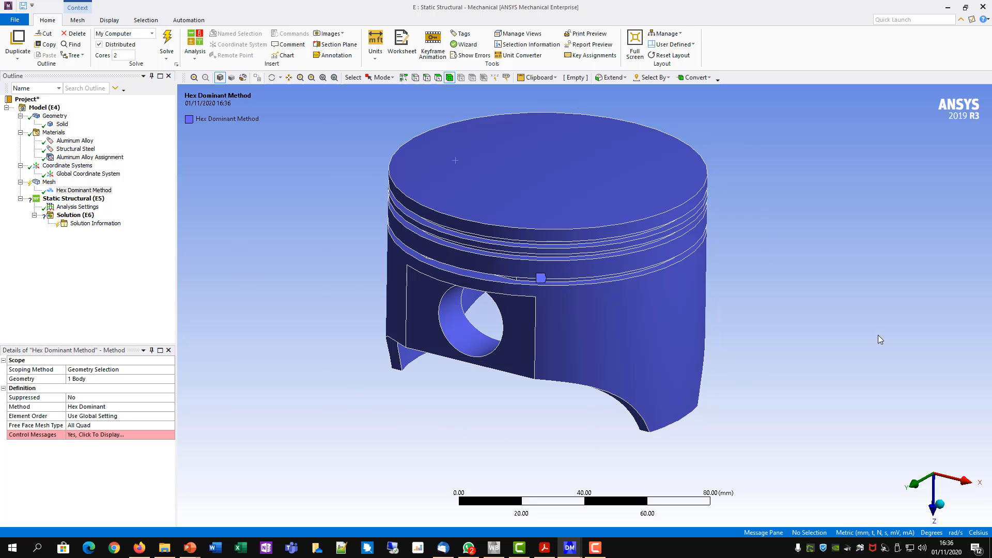
- Display the piston in wireframe and add a mesh sizing scoped to the nine crown and upper ring groove edges
left_click(242, 79)
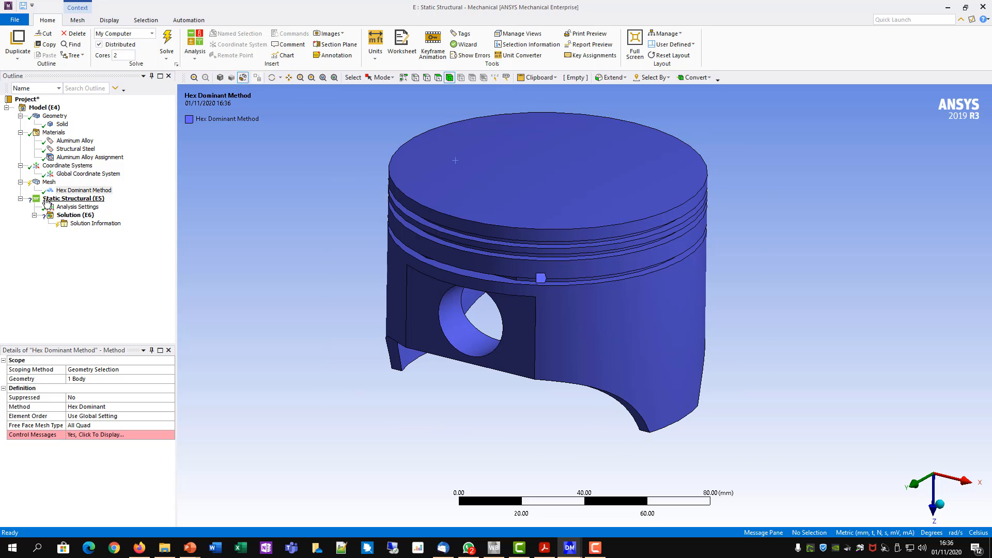
left_click(50, 183)
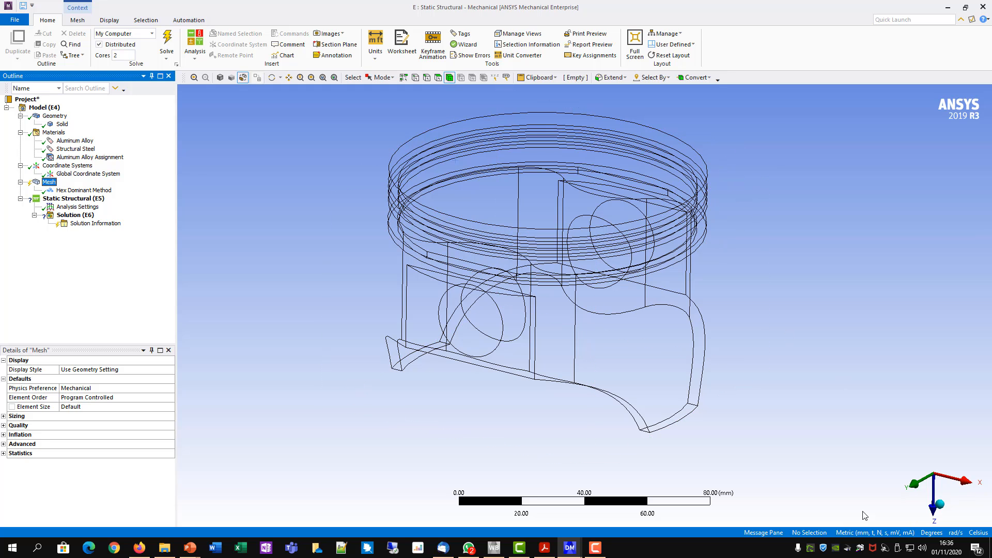
left_click(913, 484)
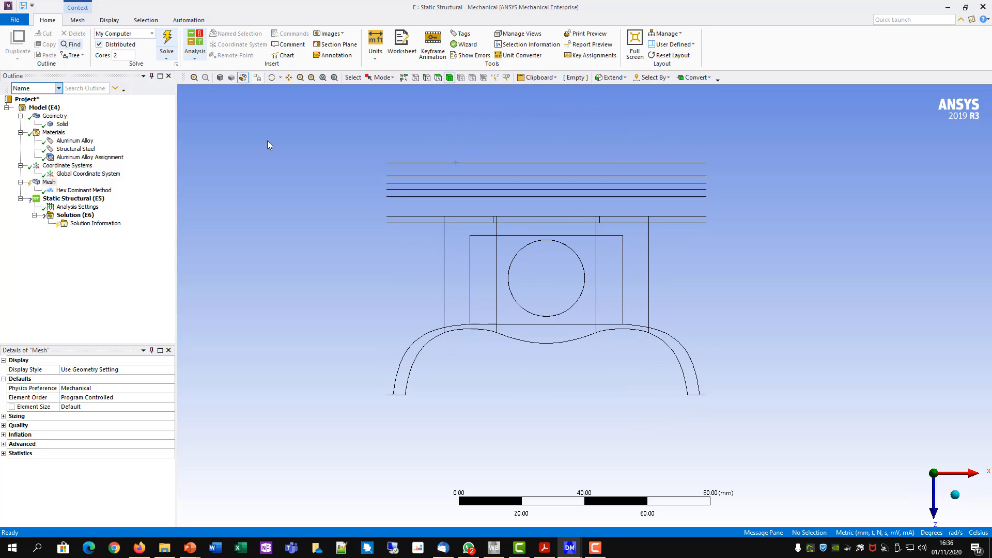
left_click(382, 82)
left_click(395, 101)
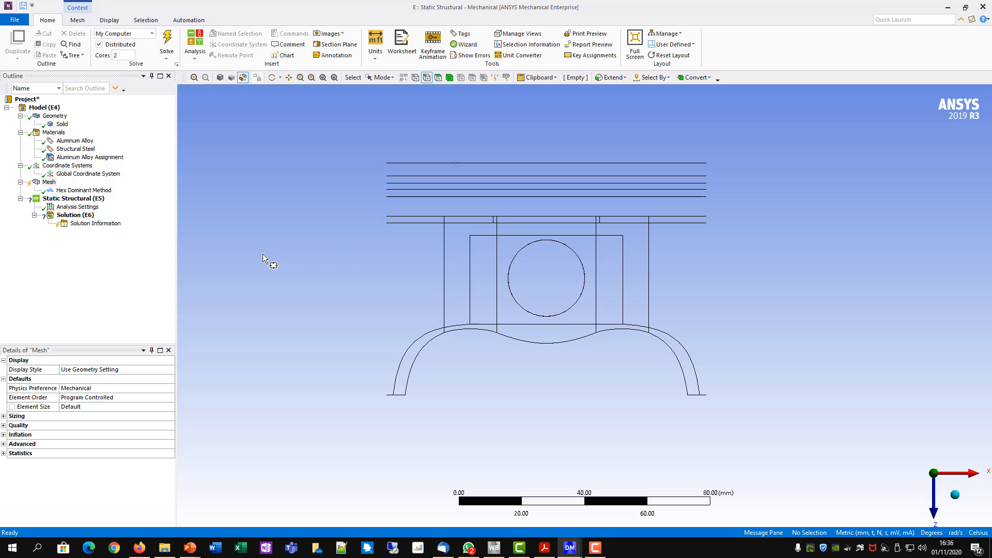
right_click(50, 183)
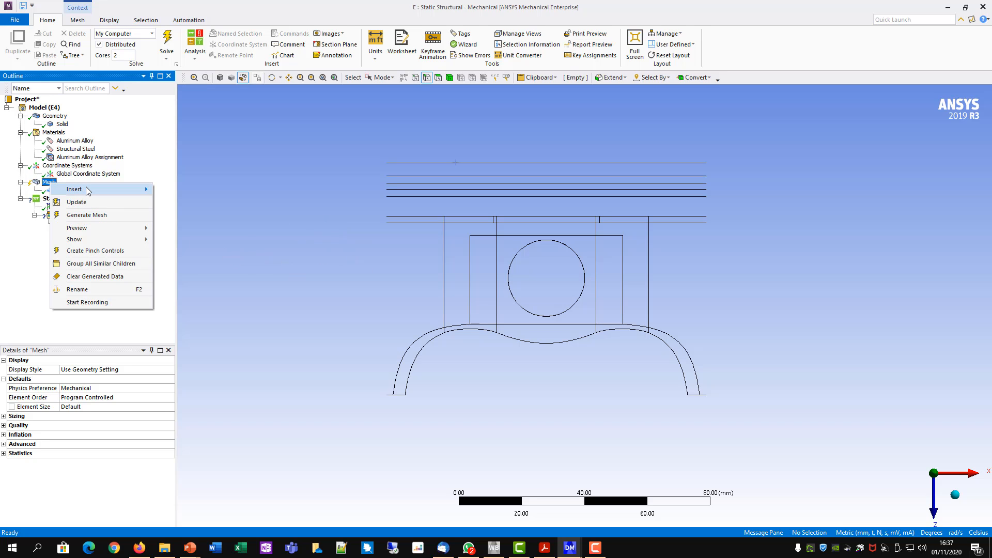
mouse_move(87, 191)
left_click(199, 203)
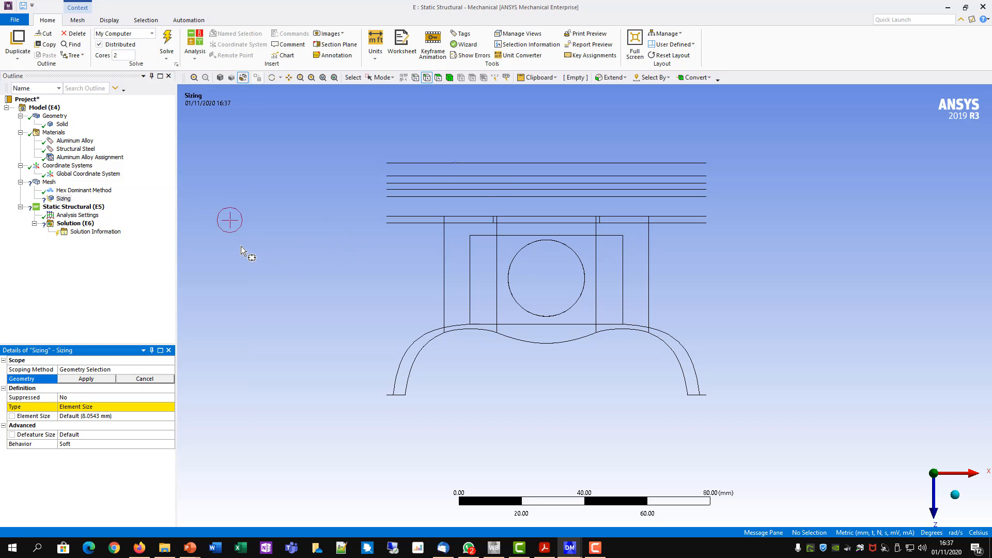
left_click_drag(341, 113, 755, 208)
left_click(104, 380)
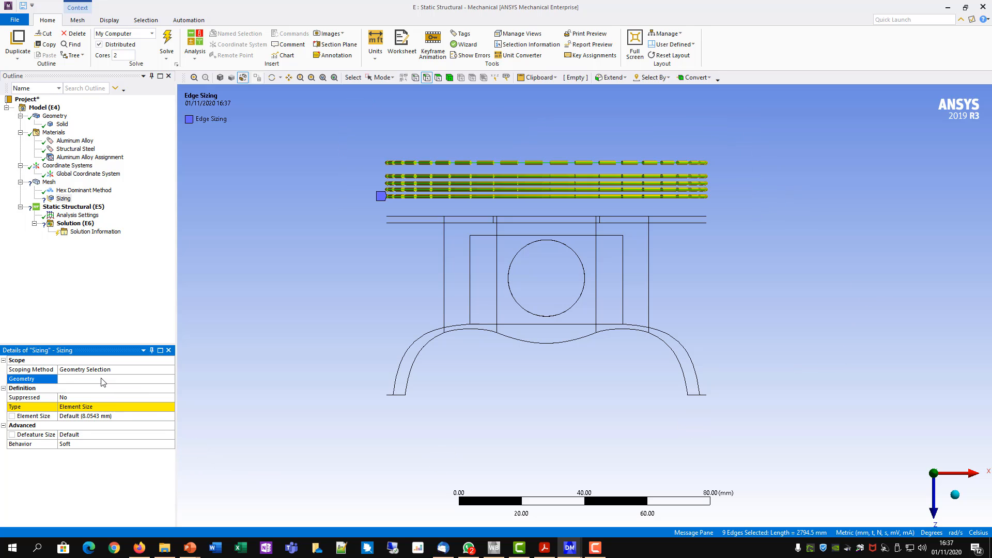
- Define the crown and upper groove edge sizing by Number of Divisions and set it to 150
left_click(77, 414)
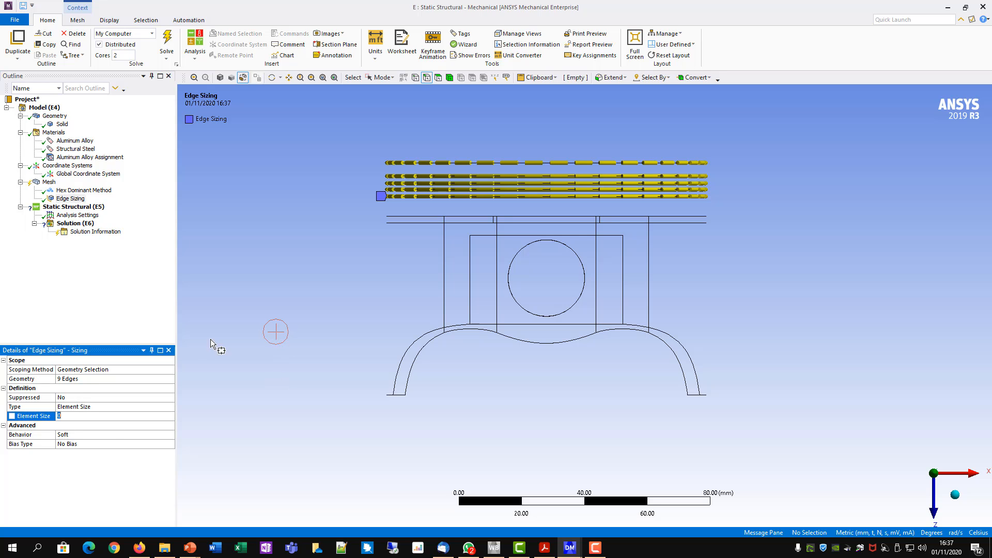
left_click(87, 407)
left_click(170, 408)
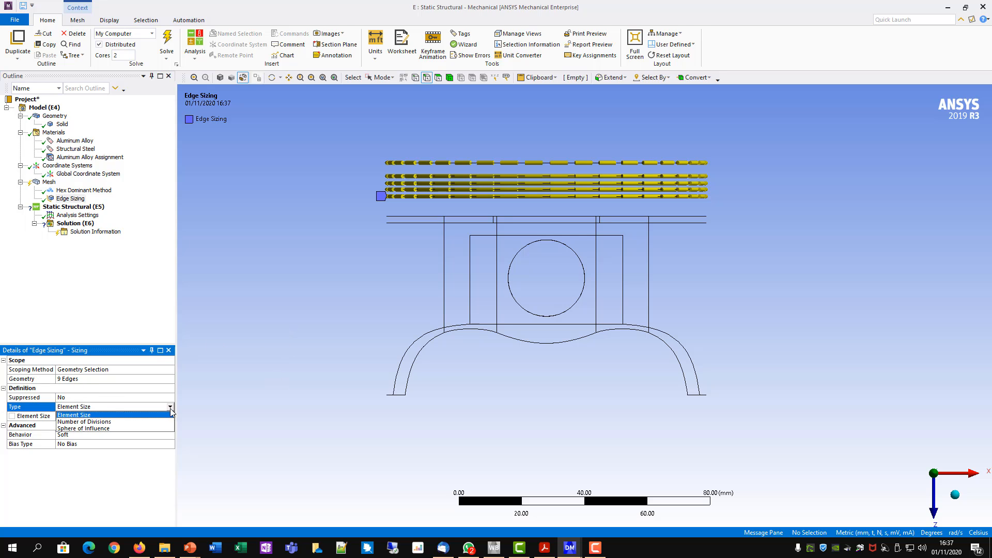
left_click(115, 423)
left_click(98, 419)
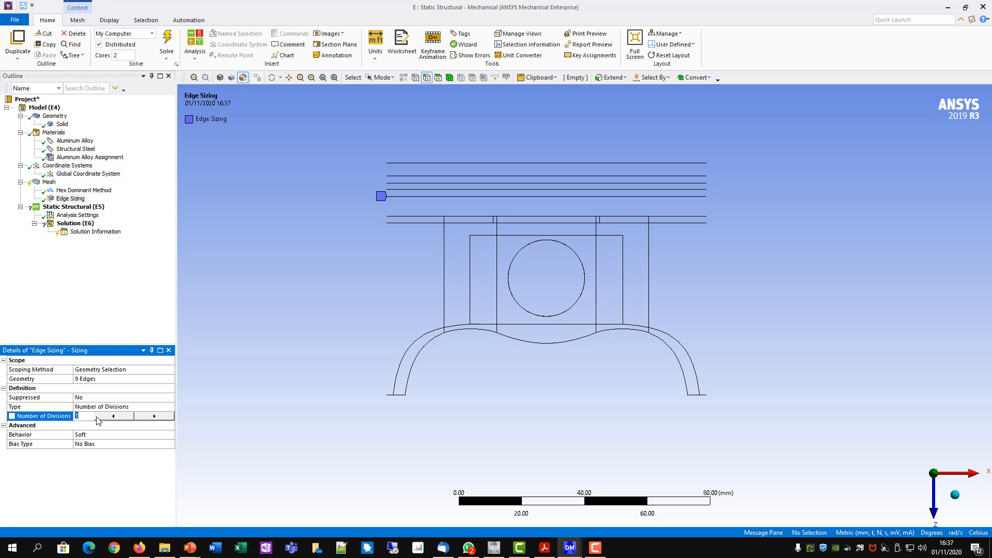
key("Return")
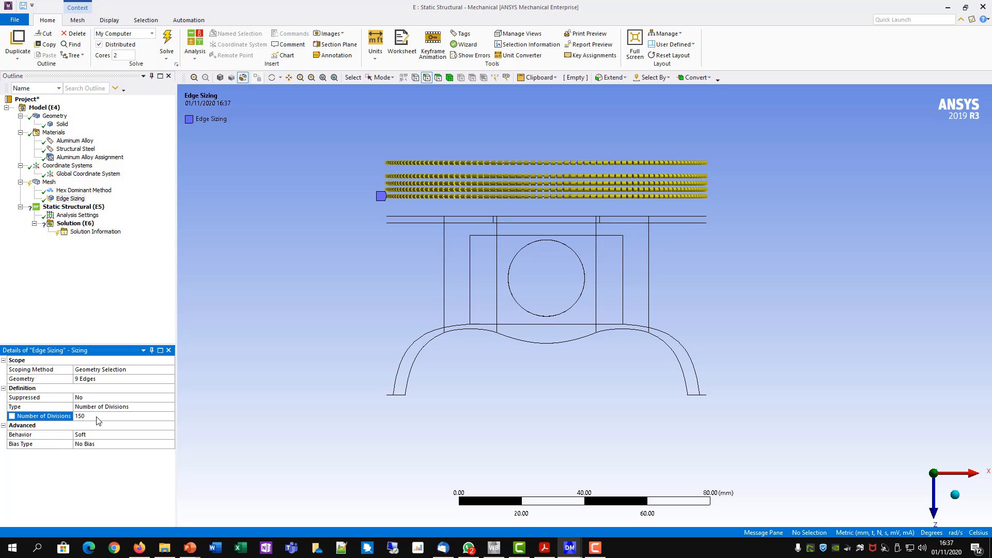
- Add a second mesh sizing scoped to the two edges of the lowest ring groove, just above the pin hole
left_click(384, 77)
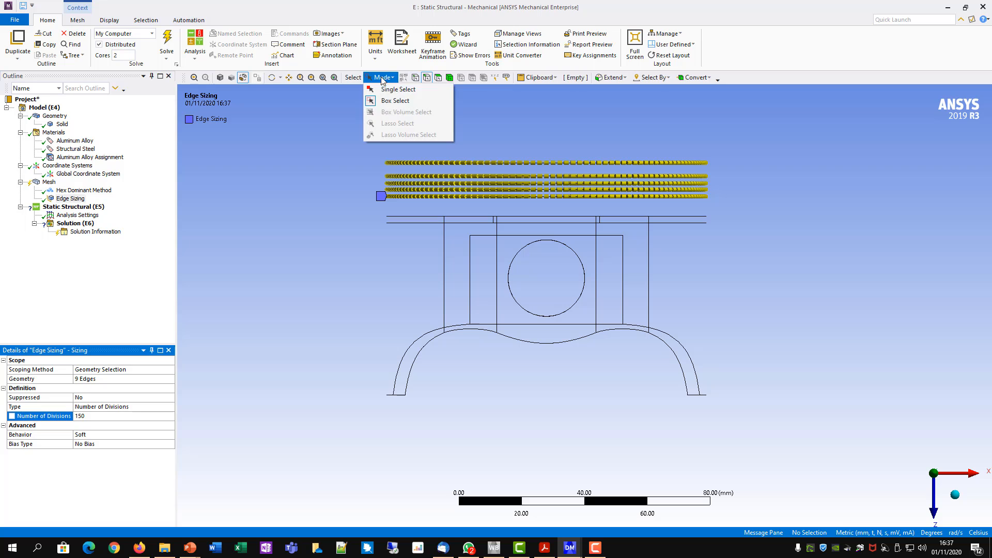
left_click(393, 89)
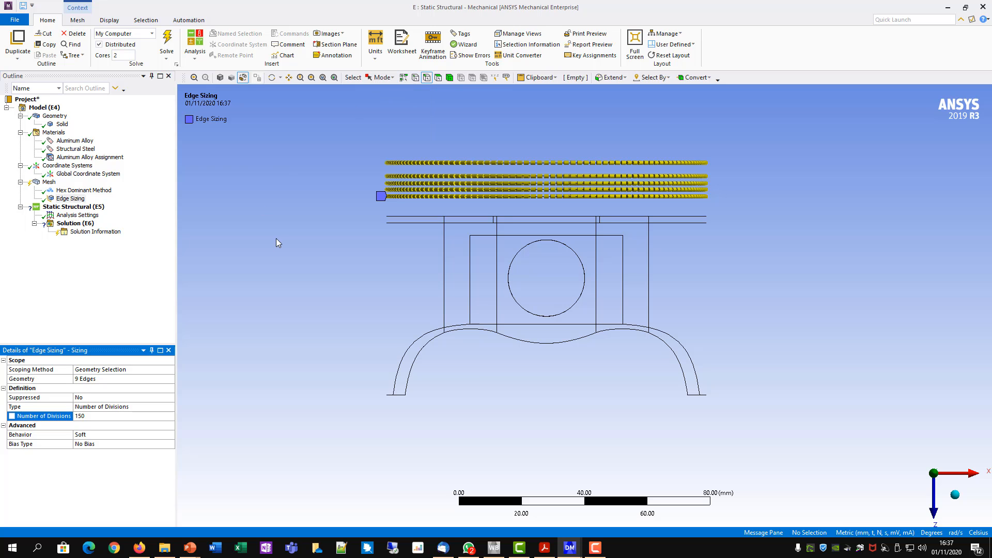
left_click(49, 182)
right_click(51, 186)
mouse_move(75, 188)
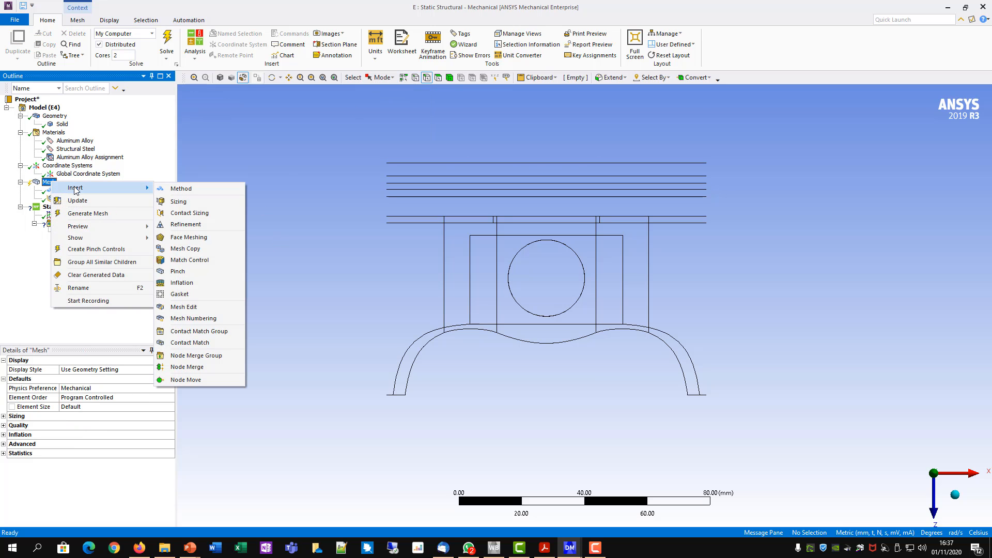
left_click(182, 202)
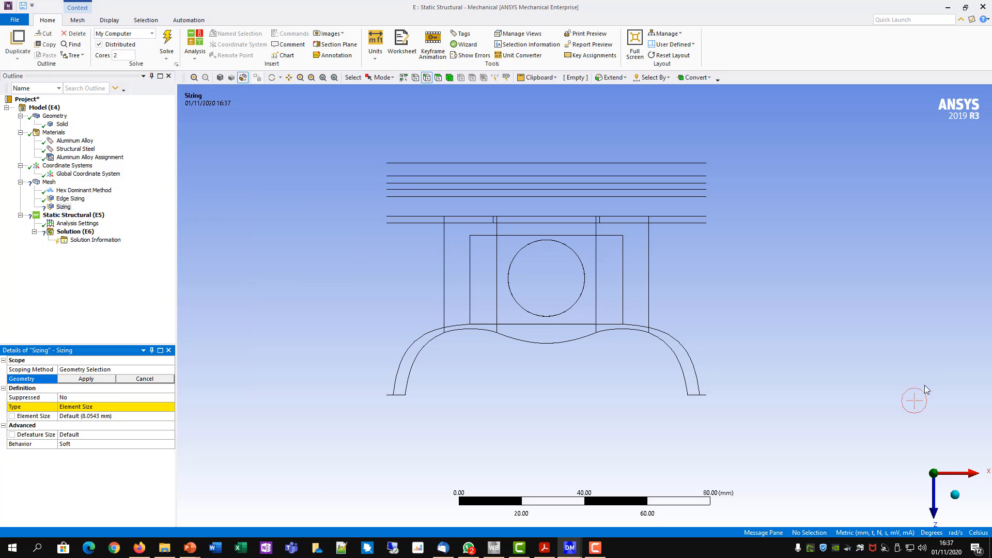
left_click(696, 223)
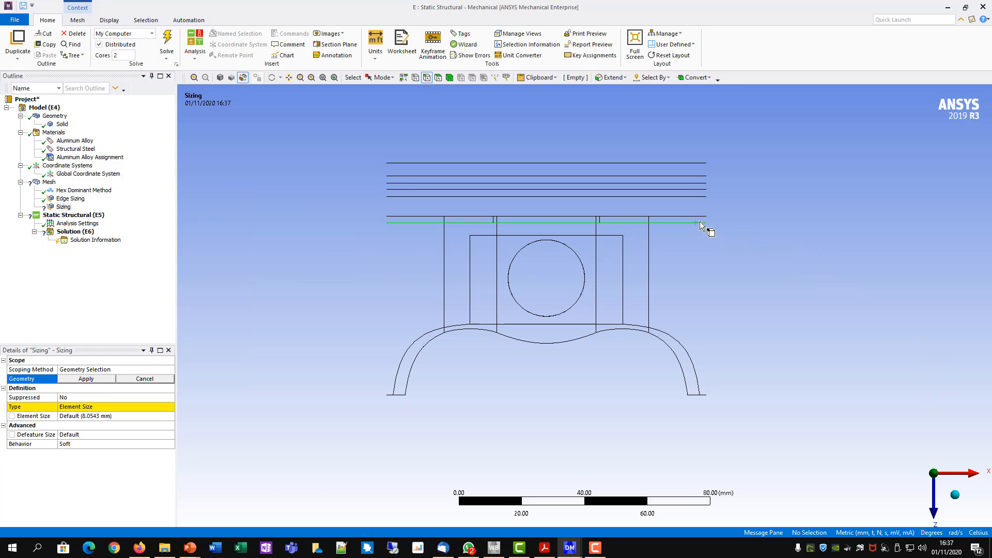
left_click(707, 217, "ctrl")
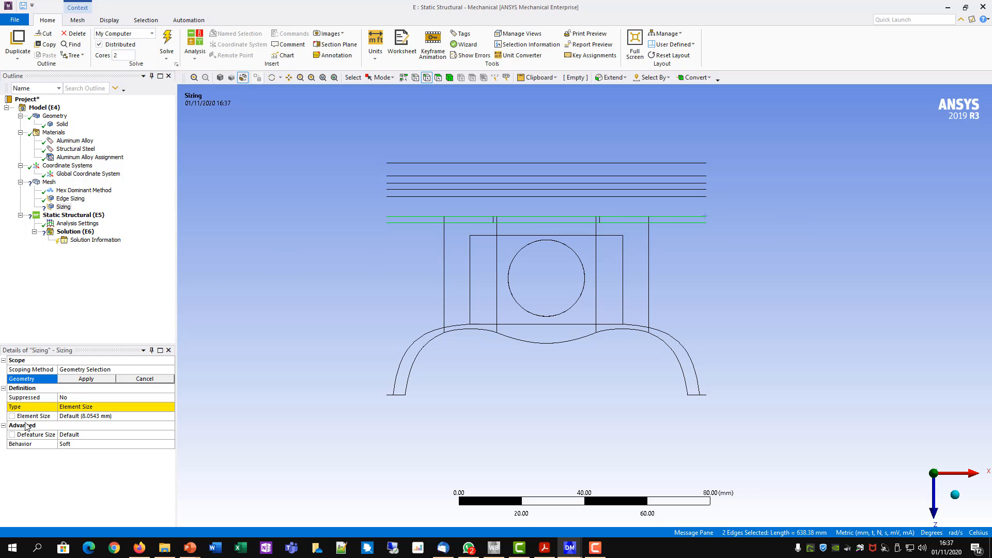
left_click(72, 380)
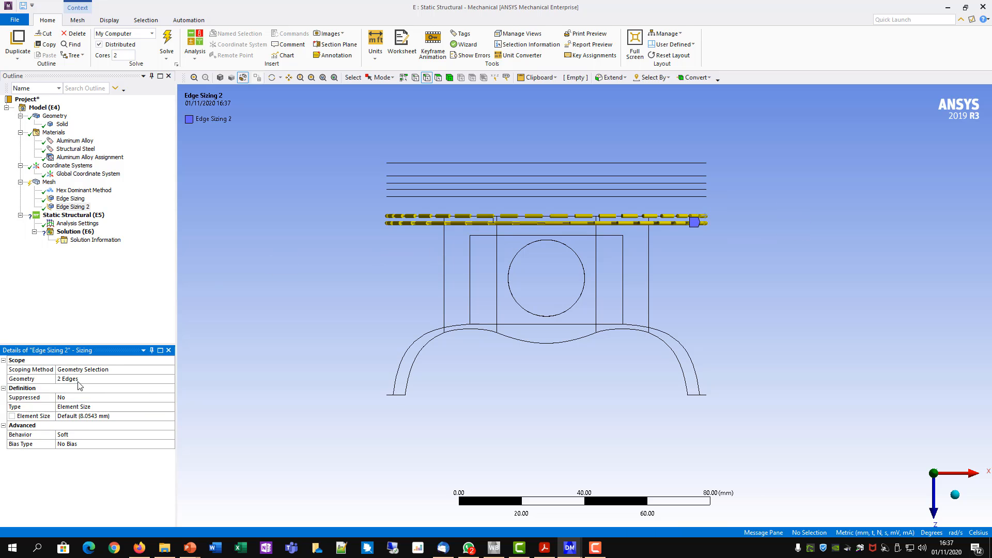
- Define the lowest groove's edge sizing by Number of Divisions and set it to 150
left_click(99, 406)
left_click(170, 407)
left_click(122, 421)
left_click(102, 416)
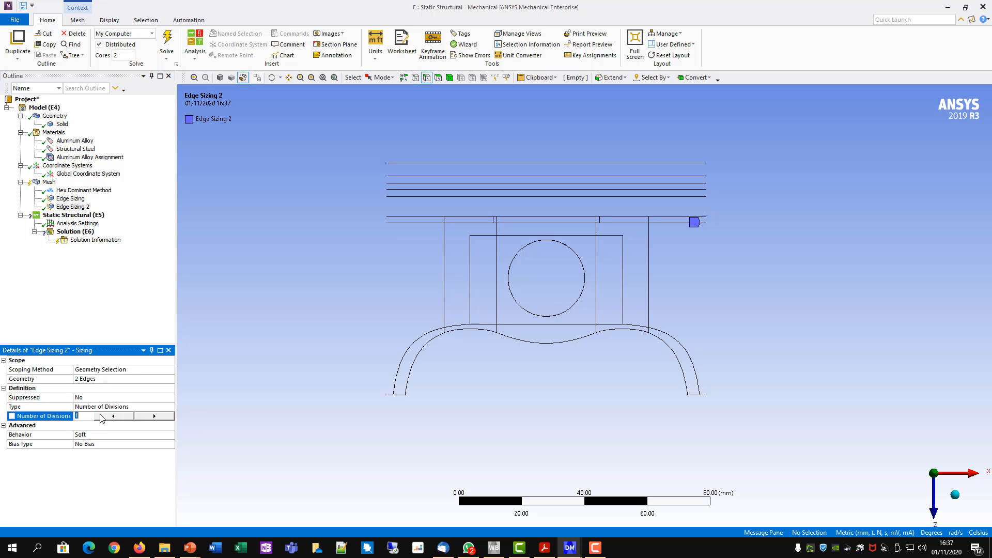
key("Return")
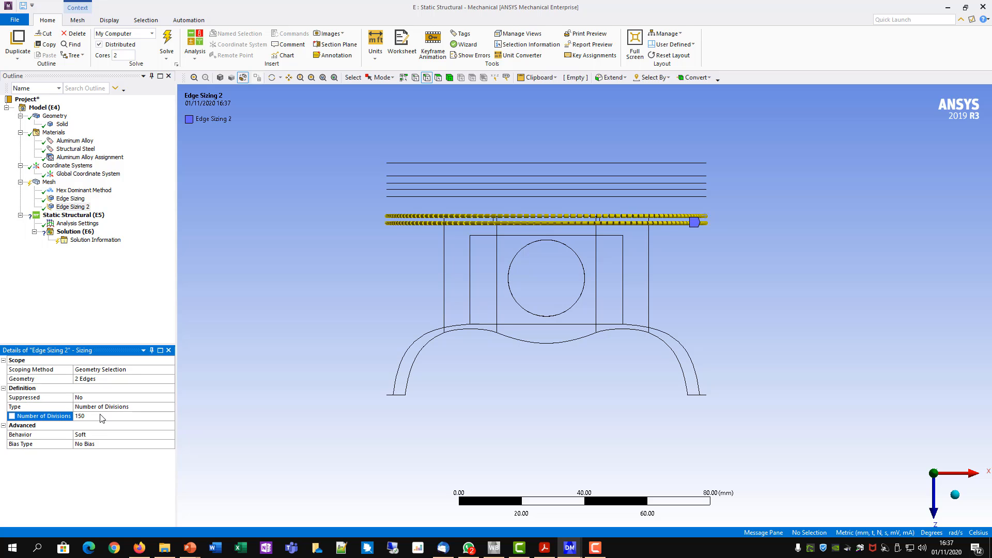
- Add a third mesh sizing scoped to the four circular edges of the pin hole, using box selection
left_click(382, 78)
left_click(399, 99)
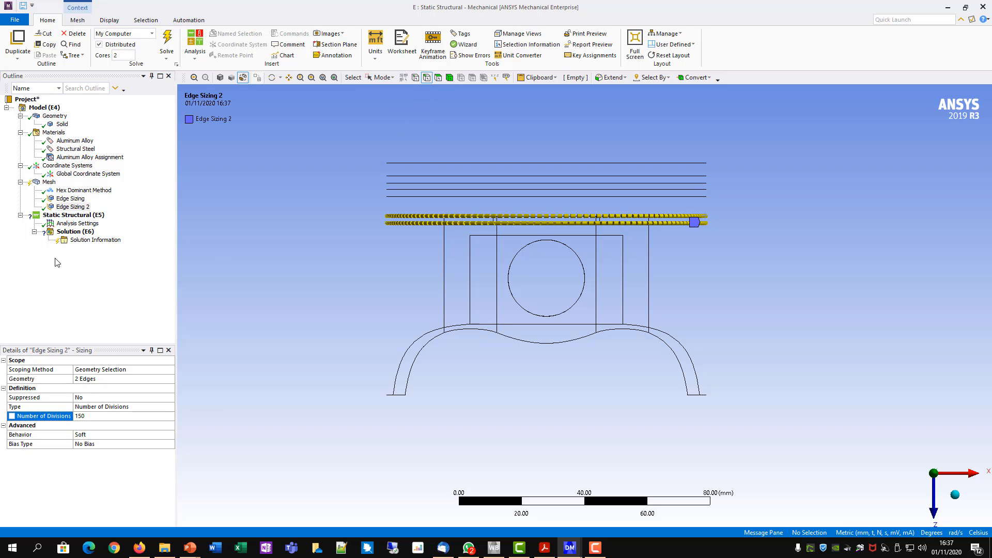
right_click(49, 182)
mouse_move(83, 187)
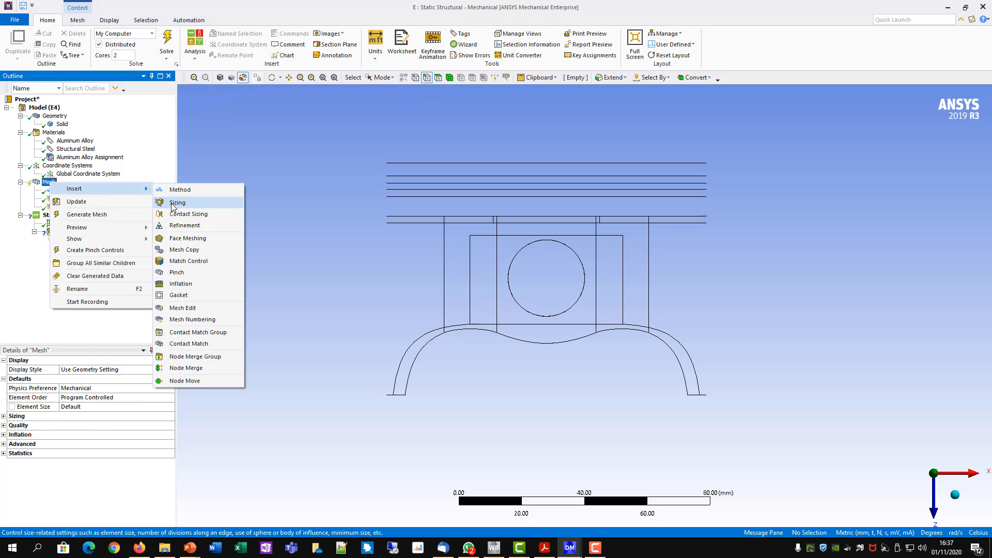
left_click(178, 203)
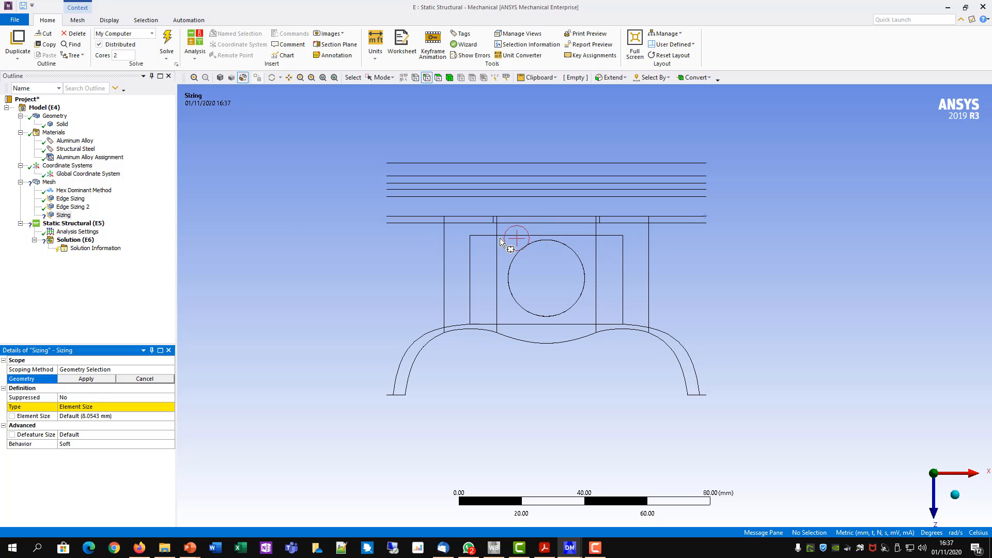
mouse_move(500, 238)
left_mouse_down()
mouse_move(558, 270)
mouse_move(588, 325)
left_mouse_up()
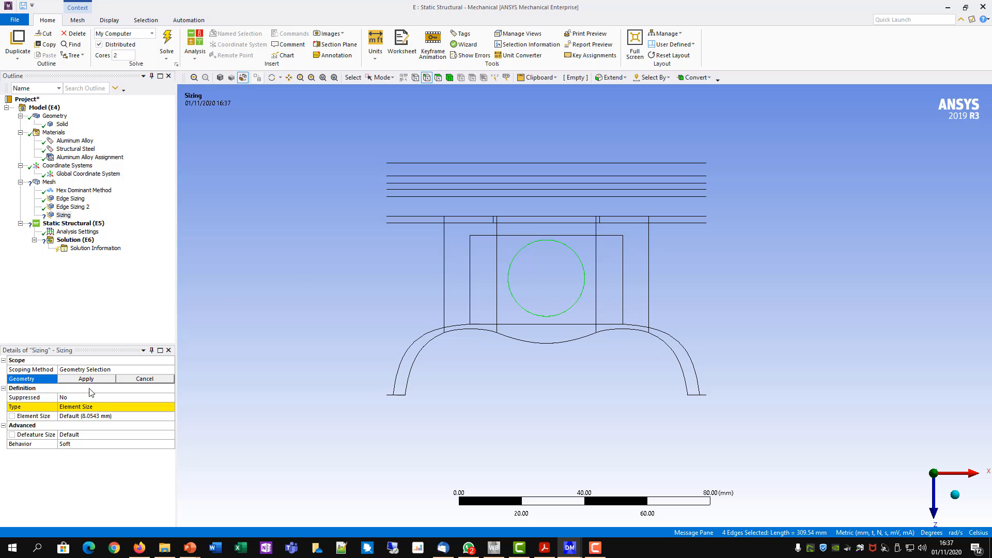
left_click(105, 379)
- Define the pin hole's edge sizing by Number of Divisions and set it to 60
left_click(87, 408)
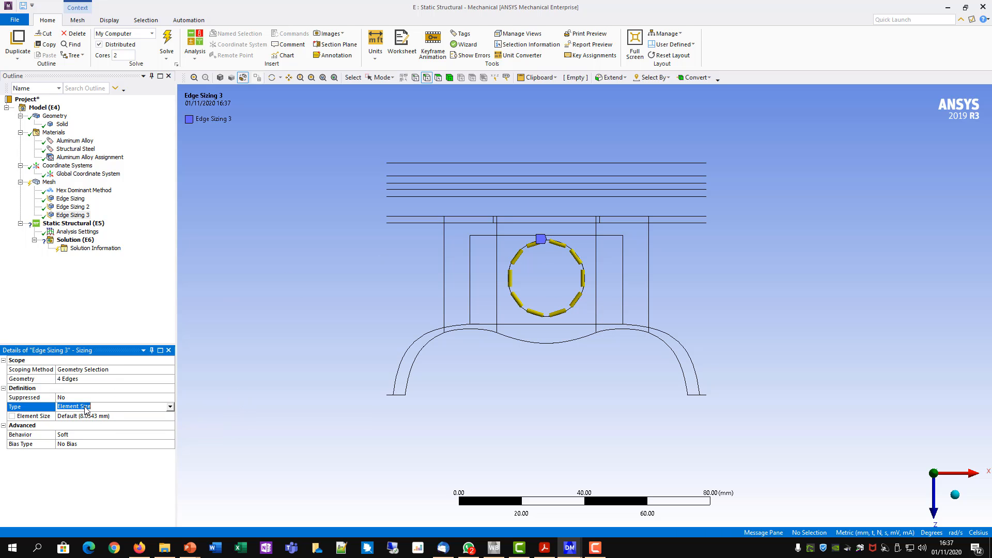
left_click(170, 407)
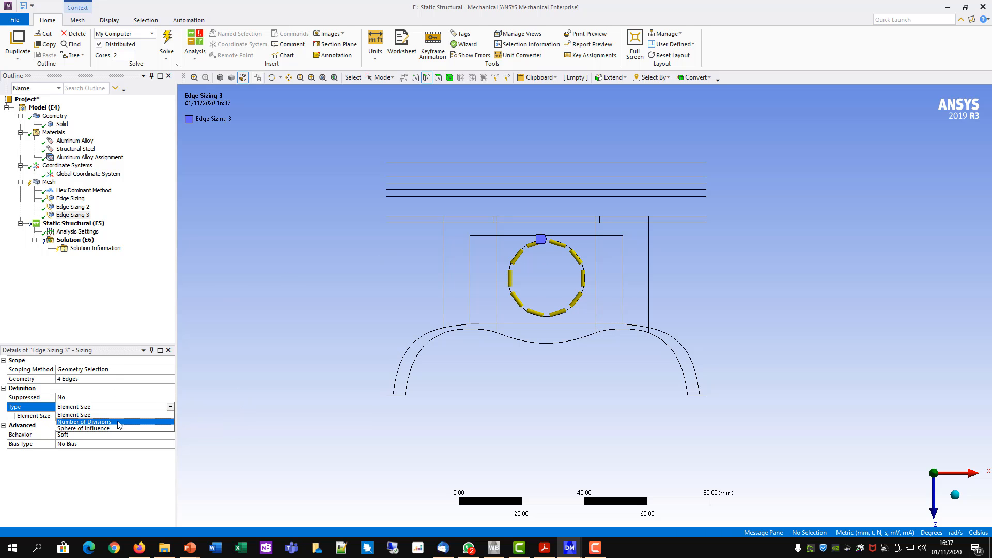
left_click(124, 425)
left_click(98, 416)
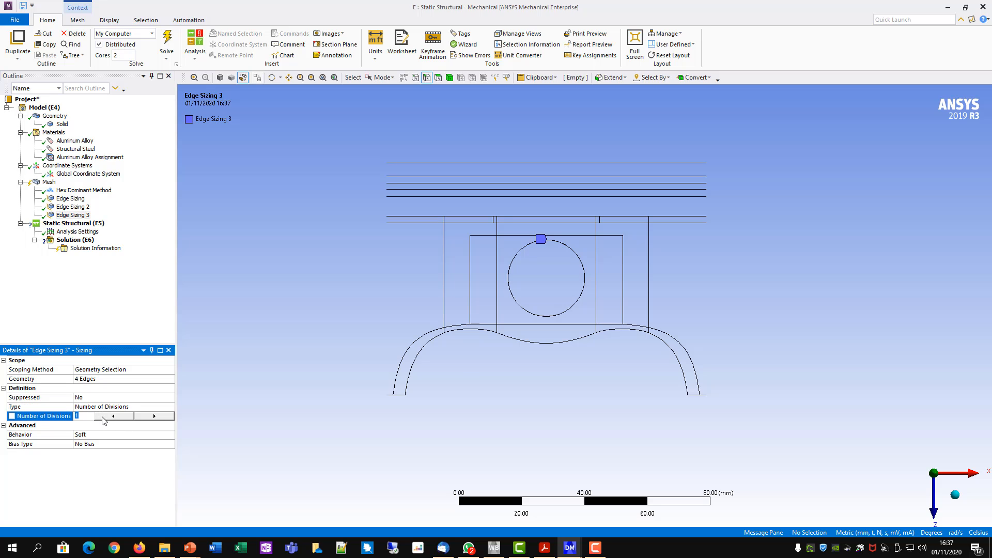
key("Return")
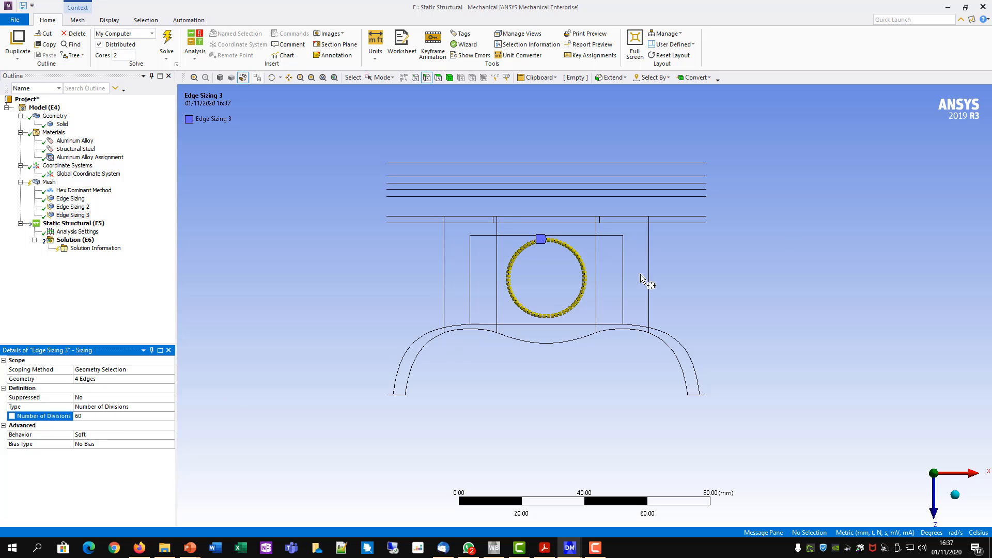
- Return the piston to shaded display and add a mesh sizing scoped to the whole piston body
right_click(48, 182)
mouse_move(70, 192)
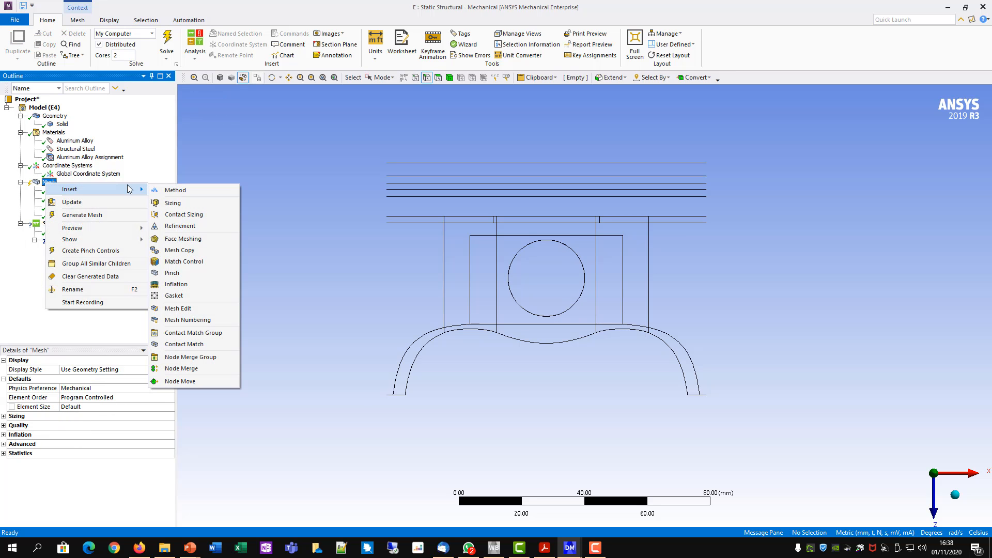
left_click(173, 203)
middle_click_drag(835, 316, 752, 367)
left_click(220, 78)
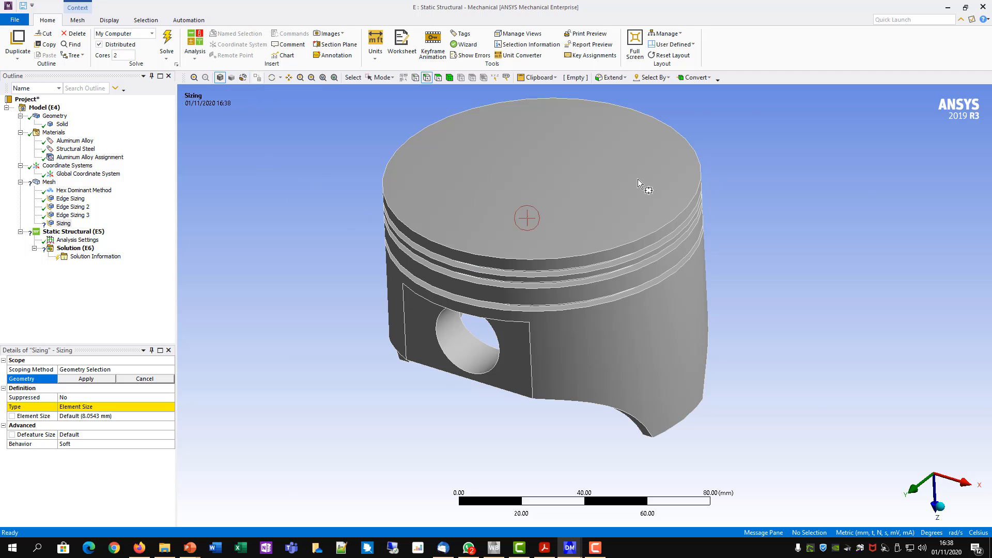
left_click(448, 78)
left_click(382, 77)
left_click(385, 90)
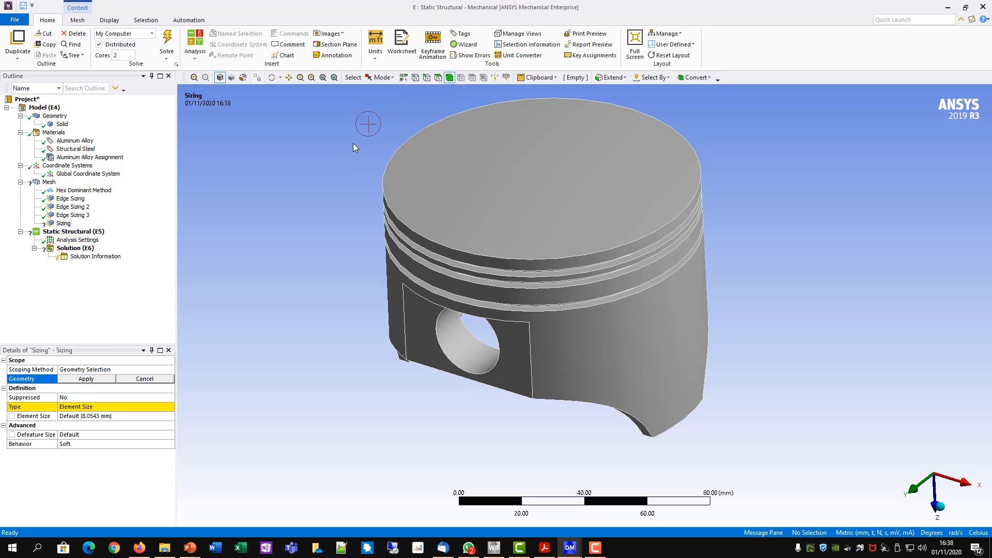
left_click(451, 157)
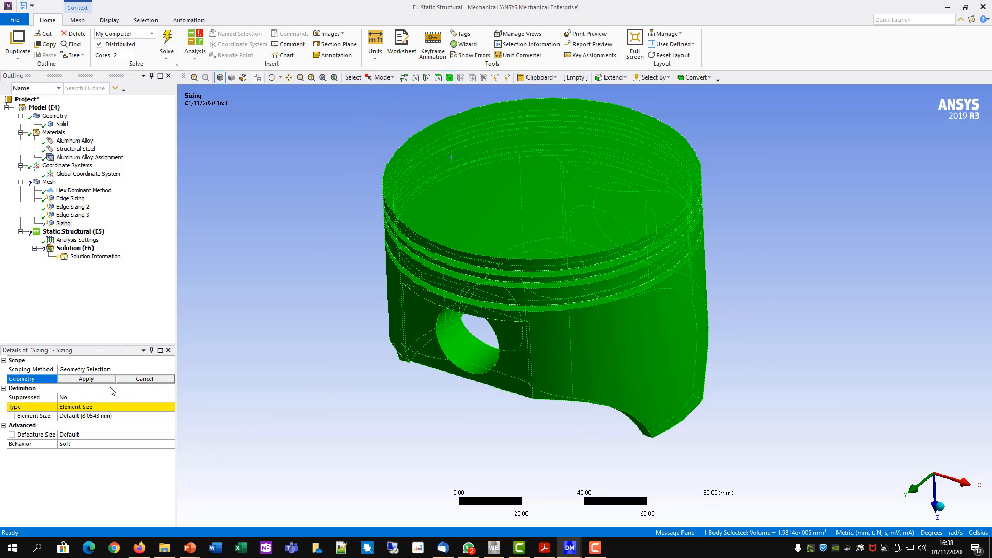
left_click(92, 379)
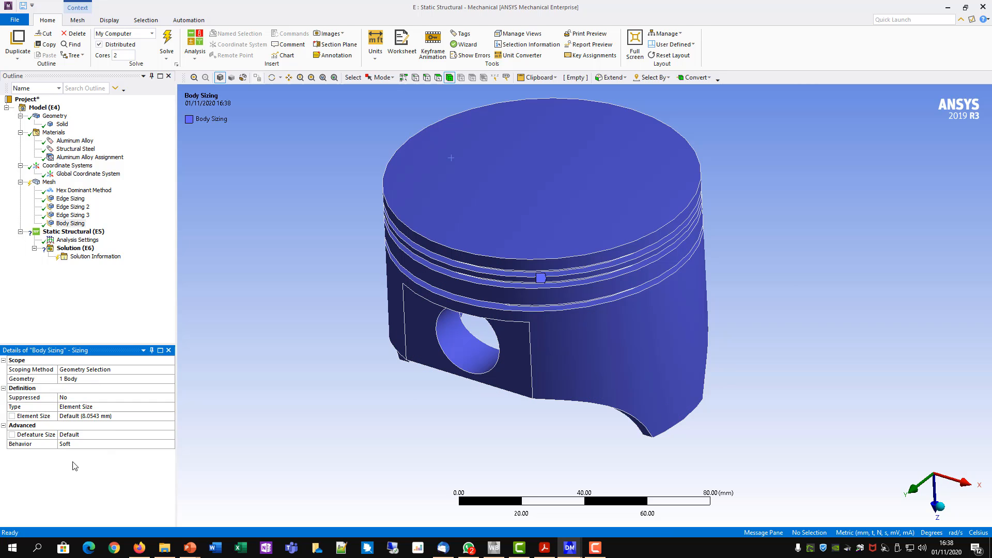
- Set the body sizing's element size to 2.5 mm and generate the mesh
left_click(81, 416)
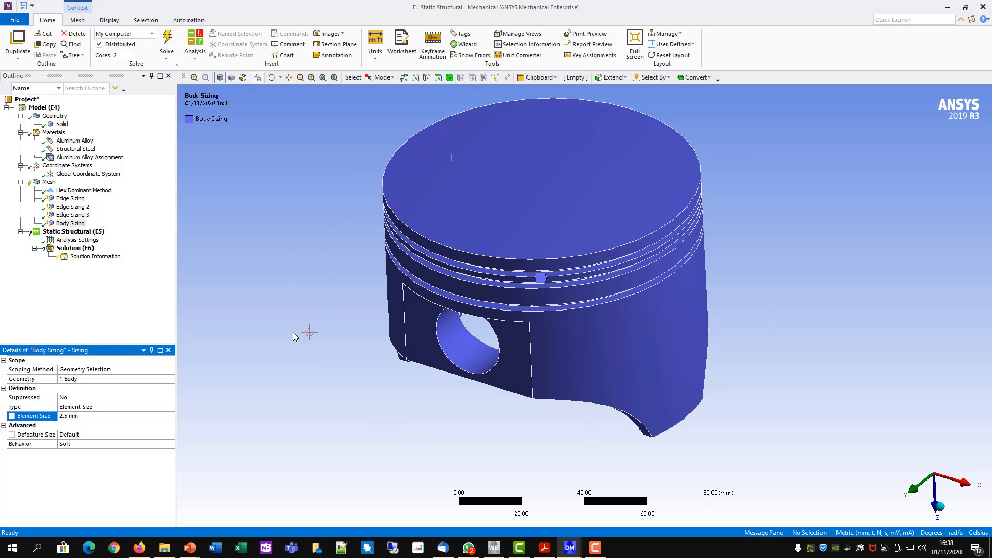
mouse_move(293, 333)
middle_mouse_down()
mouse_move(303, 294)
mouse_move(288, 320)
mouse_move(299, 316)
middle_mouse_up()
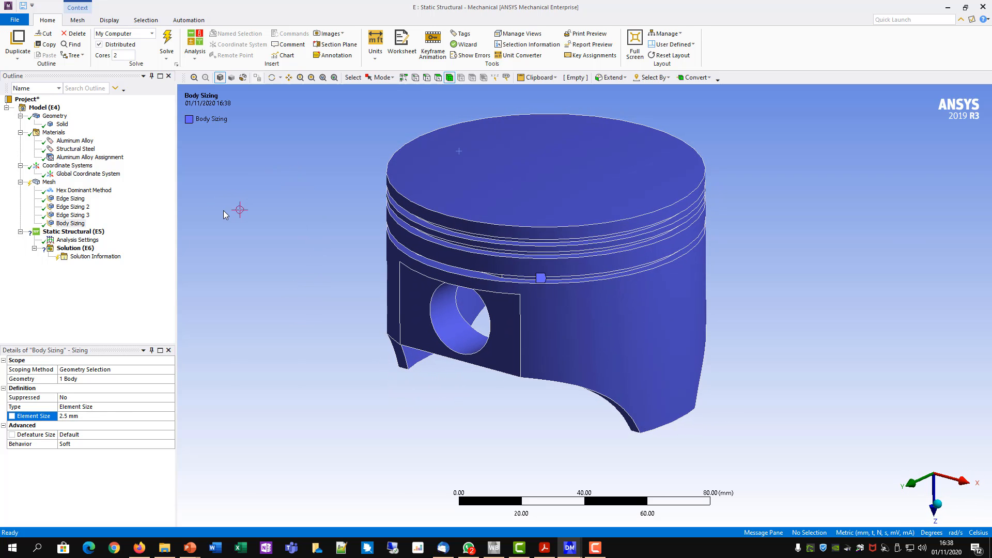
left_click(49, 182)
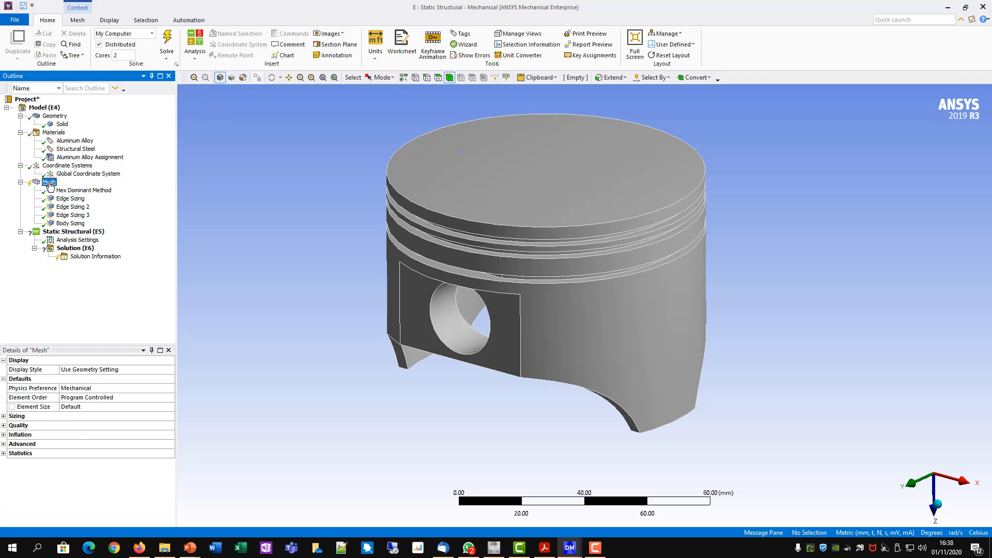
right_click(50, 186)
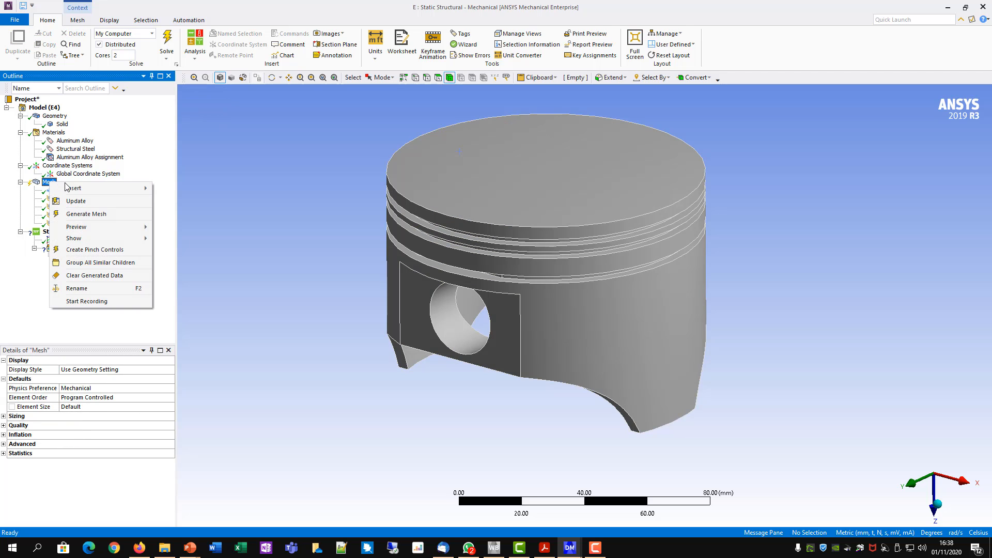
left_click(86, 214)
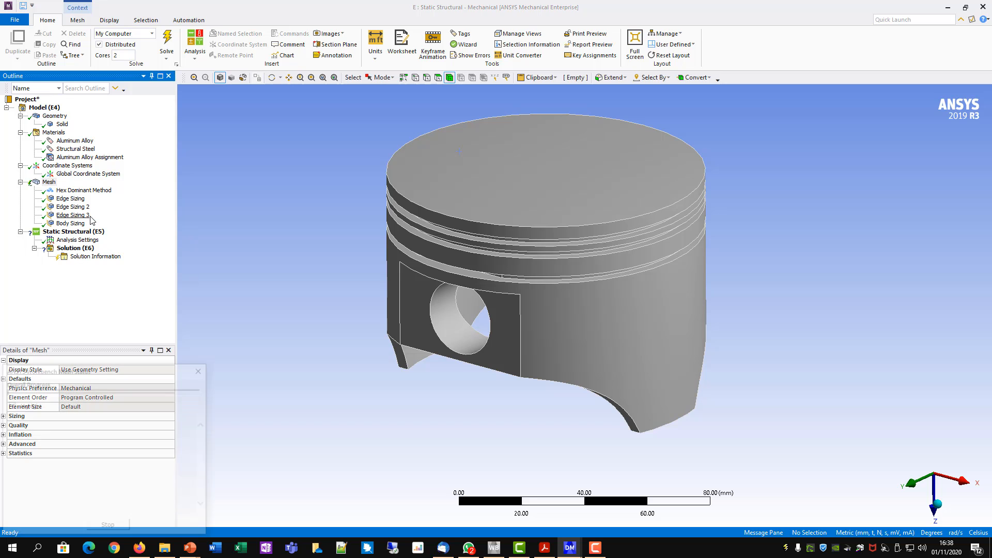
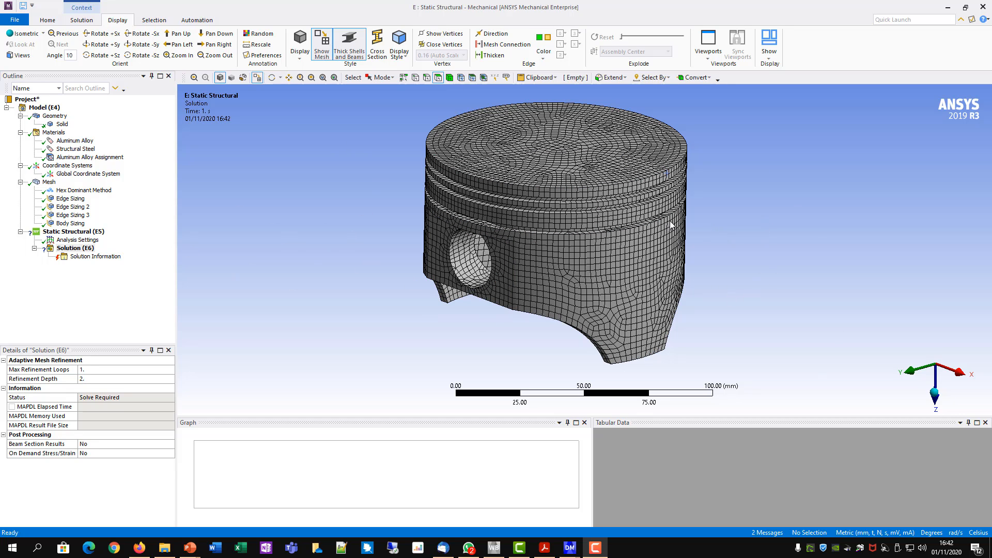
- Hide the mesh so the static structural setup shows the plain piston geometry
mouse_move(709, 225)
middle_mouse_down("ctrl")
mouse_move(684, 218)
mouse_move(691, 226)
middle_mouse_up("ctrl")
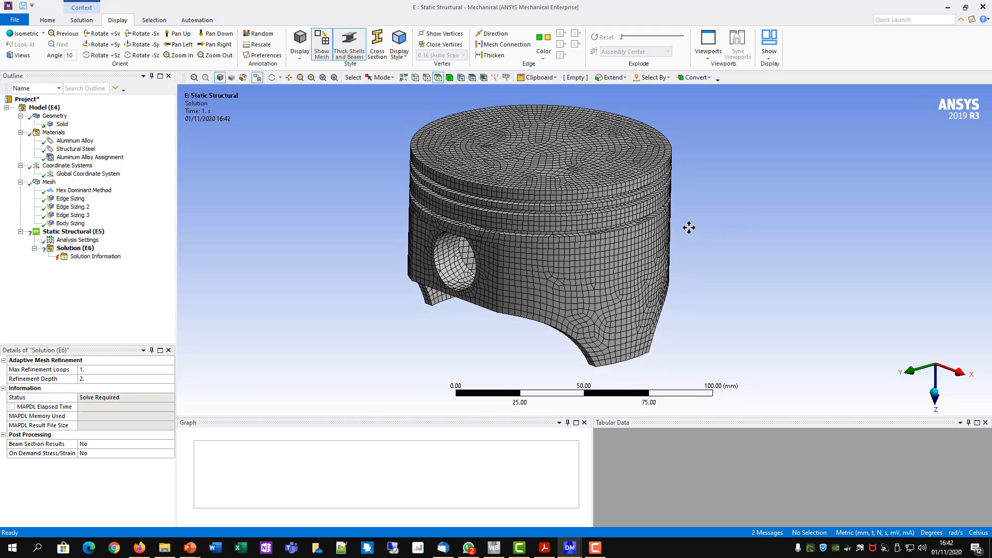
scroll(698, 225, "down", 3)
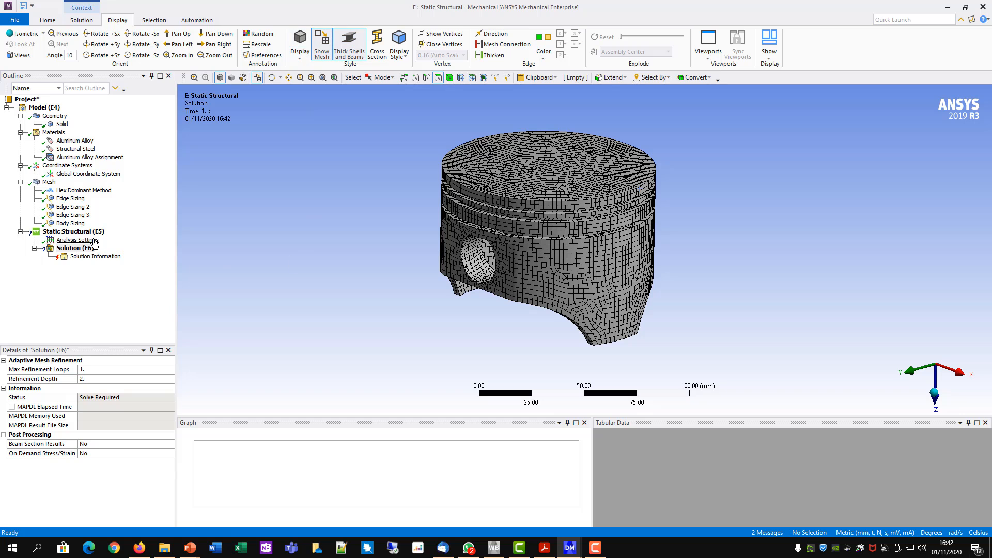
left_click(74, 231)
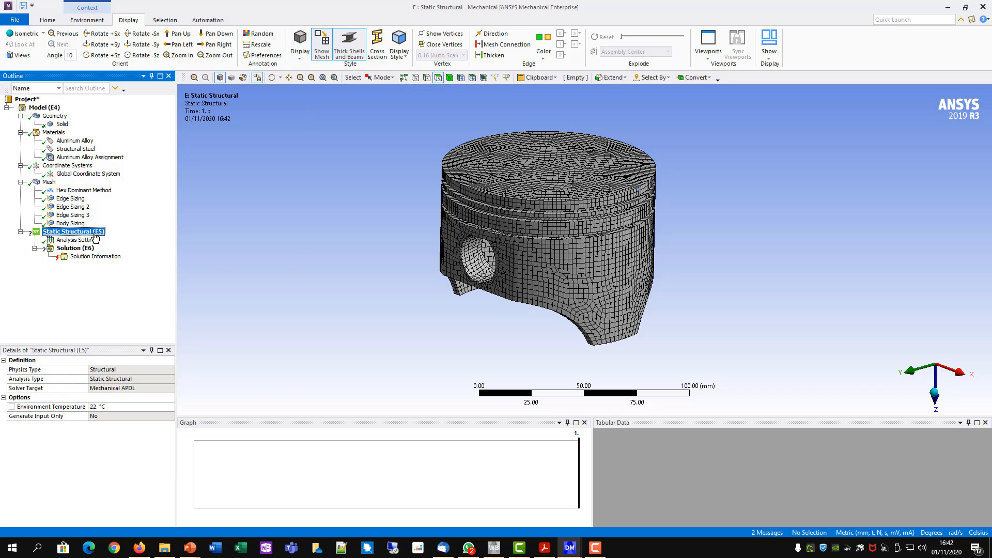
left_click(322, 44)
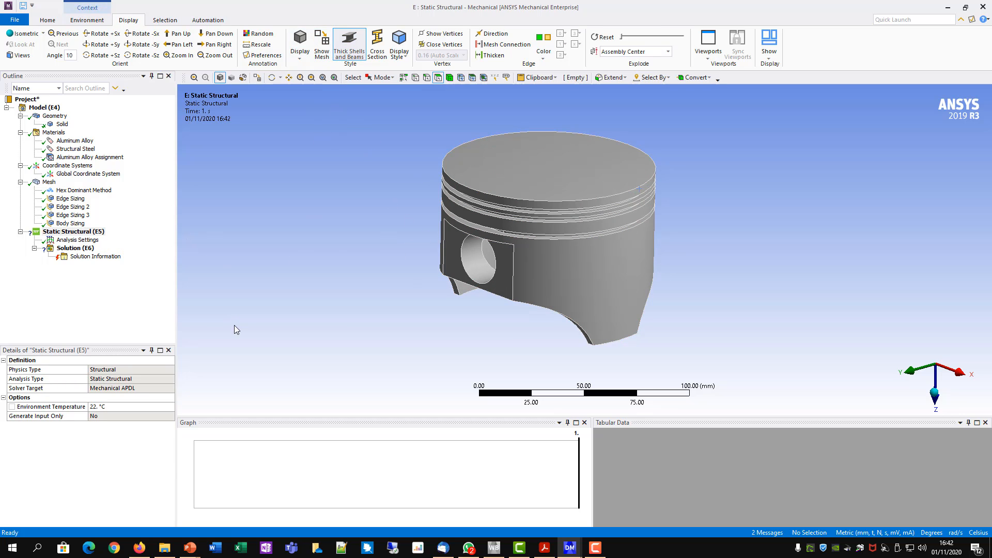
- Add a pressure load of 12 MPa on the flat top face of the piston crown
right_click(74, 231)
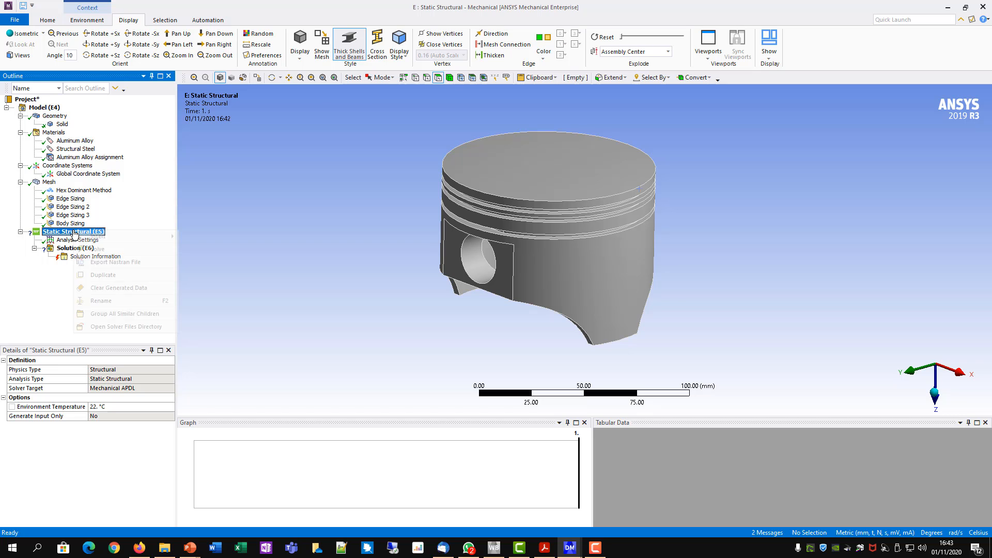
mouse_move(98, 237)
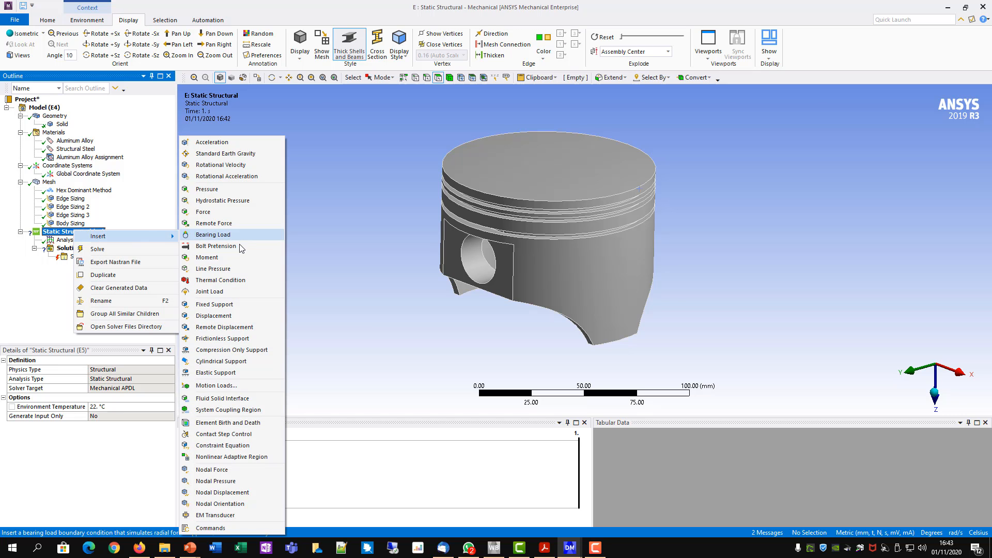
left_click(203, 190)
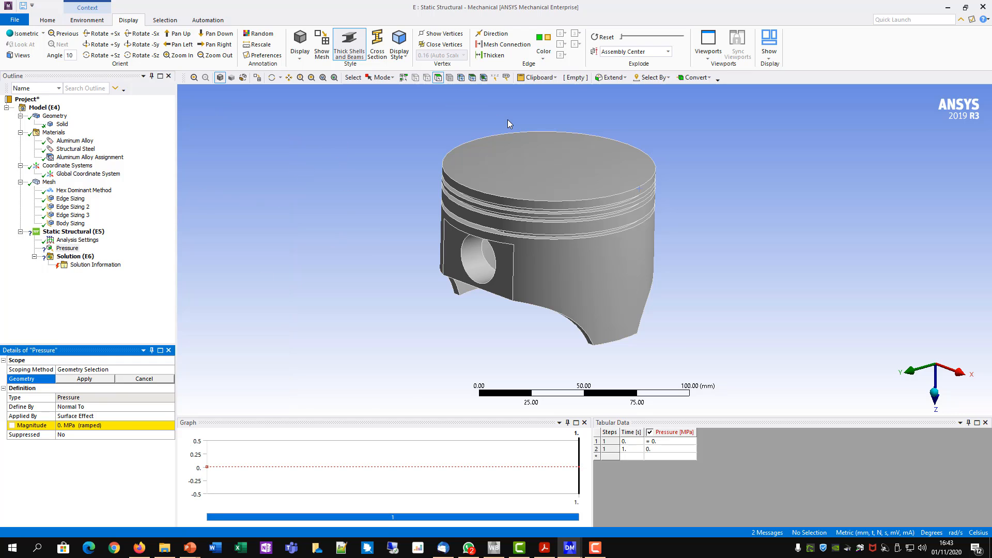
left_click(542, 164)
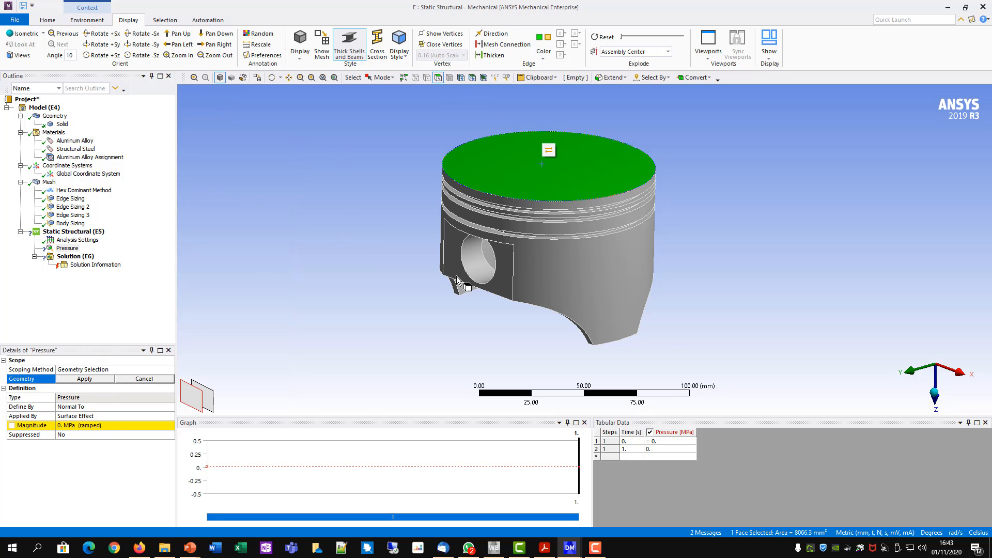
left_click(103, 383)
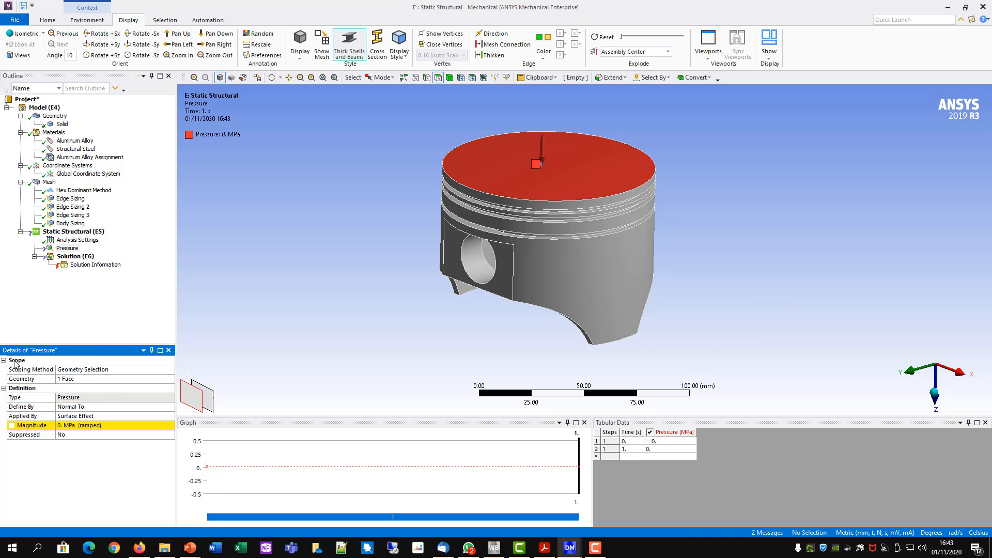
left_click(79, 425)
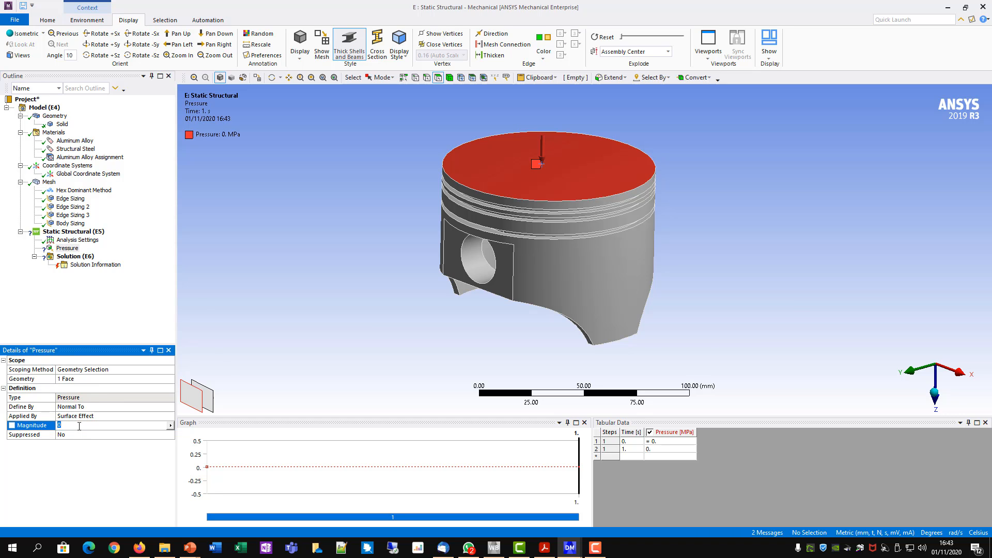
key("Return")
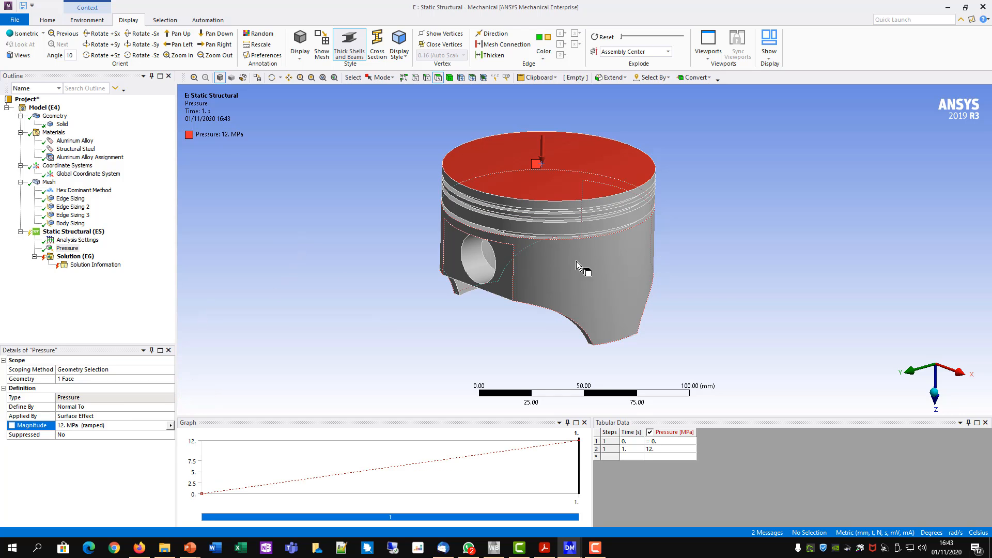
- Add a frictionless support scoped to the two cylindrical faces of the pin hole
left_click(51, 232)
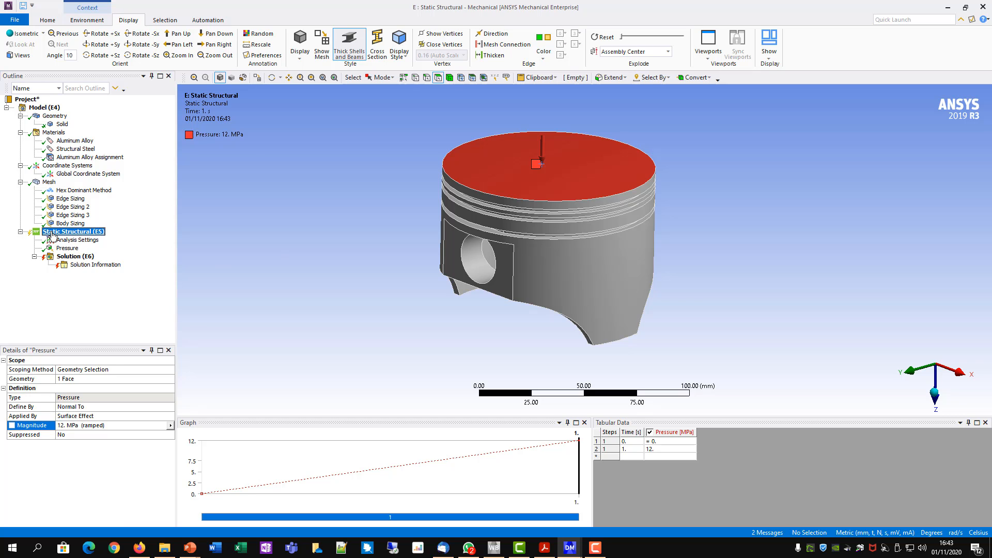
right_click(52, 235)
mouse_move(80, 239)
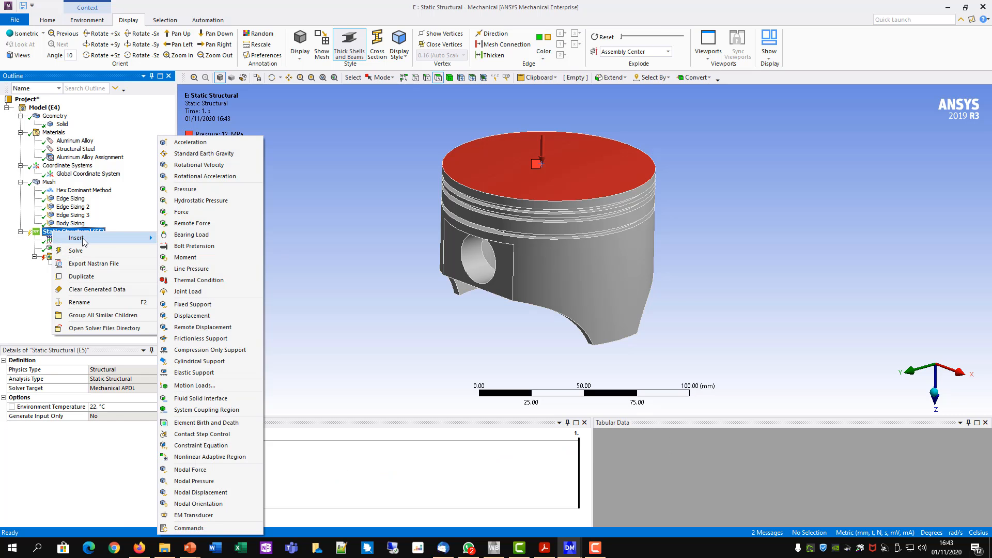
left_click(221, 339)
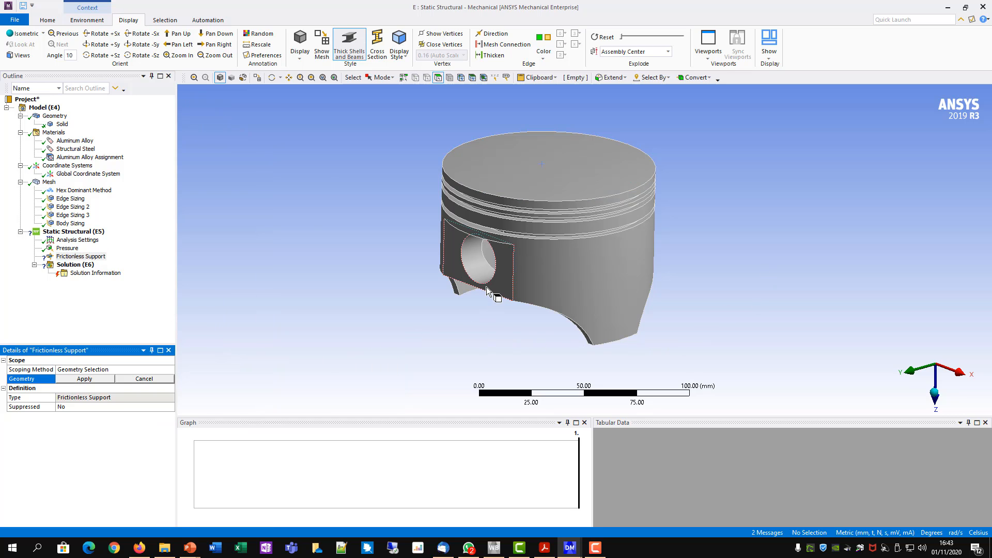
left_click(473, 272)
middle_click_drag(768, 287, 574, 312)
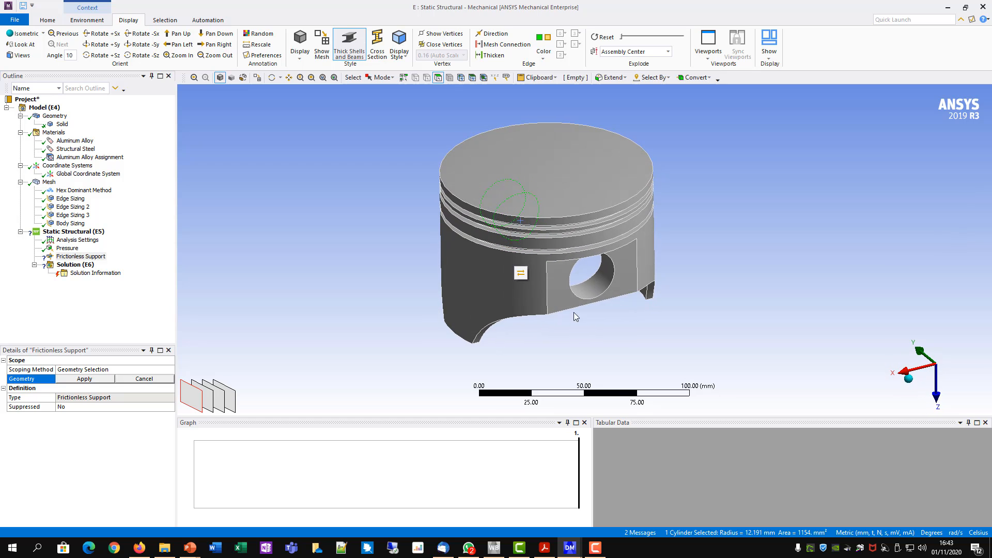
left_click(599, 288, "ctrl")
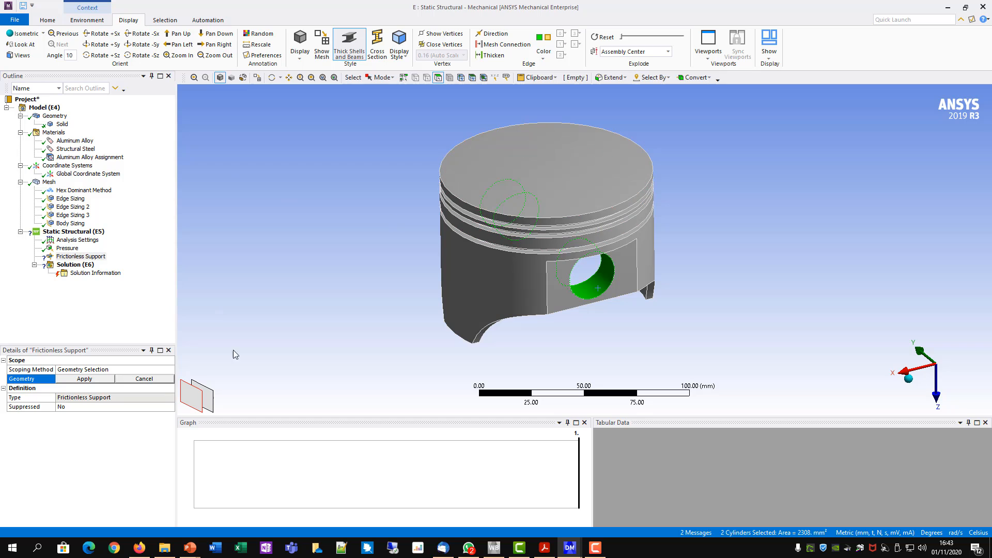
left_click(71, 380)
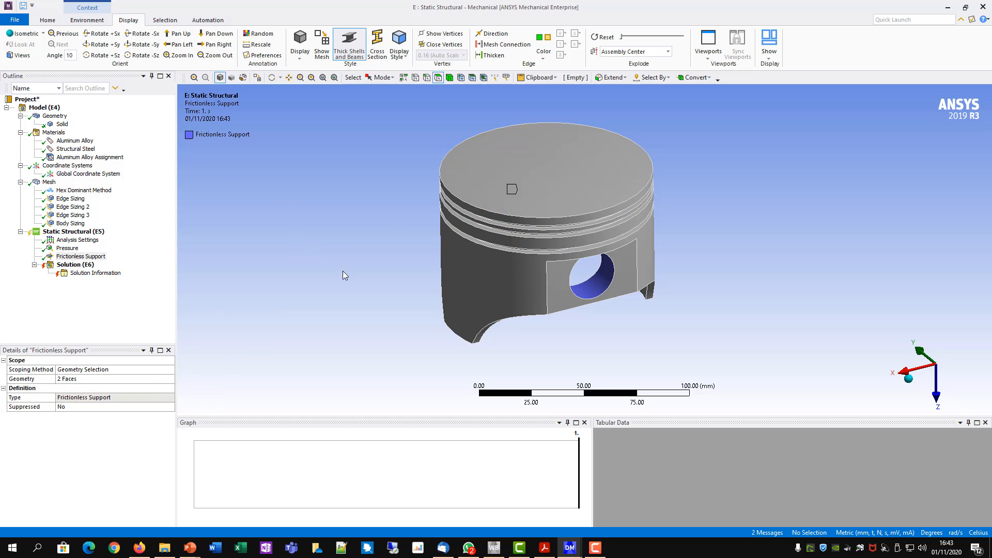
- Add a second frictionless support scoped to four outer cylindrical faces: the three bands between the ring grooves and the skirt
right_click(87, 232)
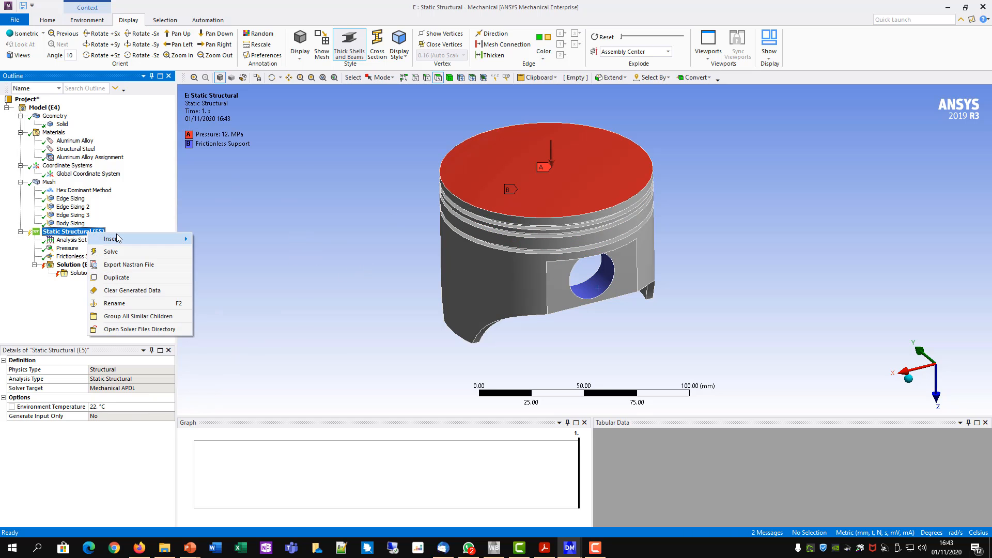
mouse_move(118, 239)
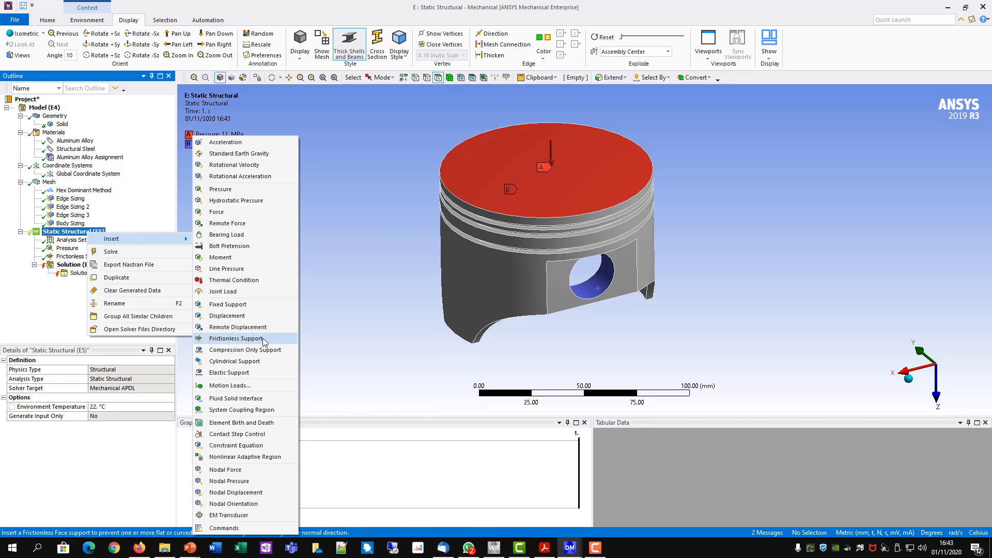
left_click(230, 339)
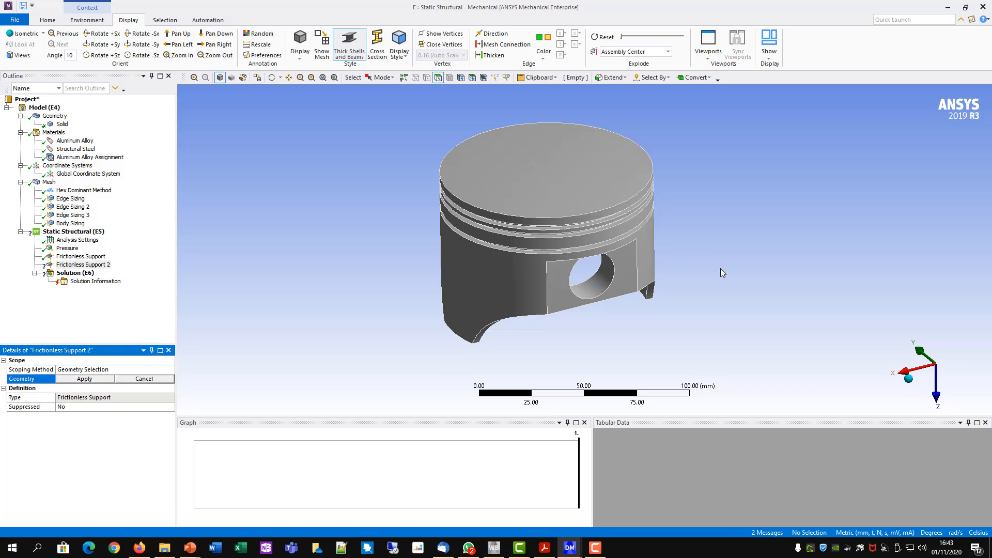
middle_click_drag(720, 269, 544, 242)
middle_click_drag(742, 294, 717, 223, "ctrl")
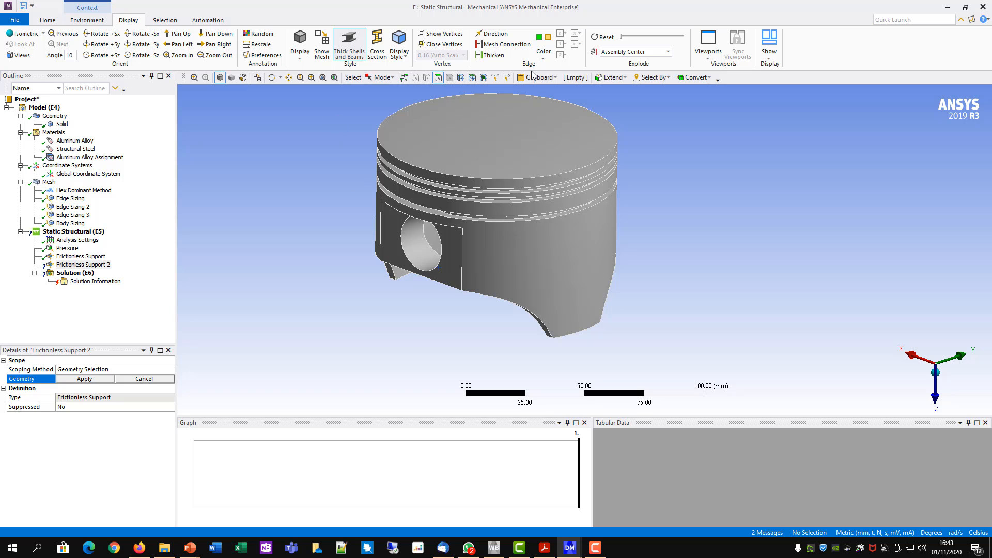
left_click(601, 166)
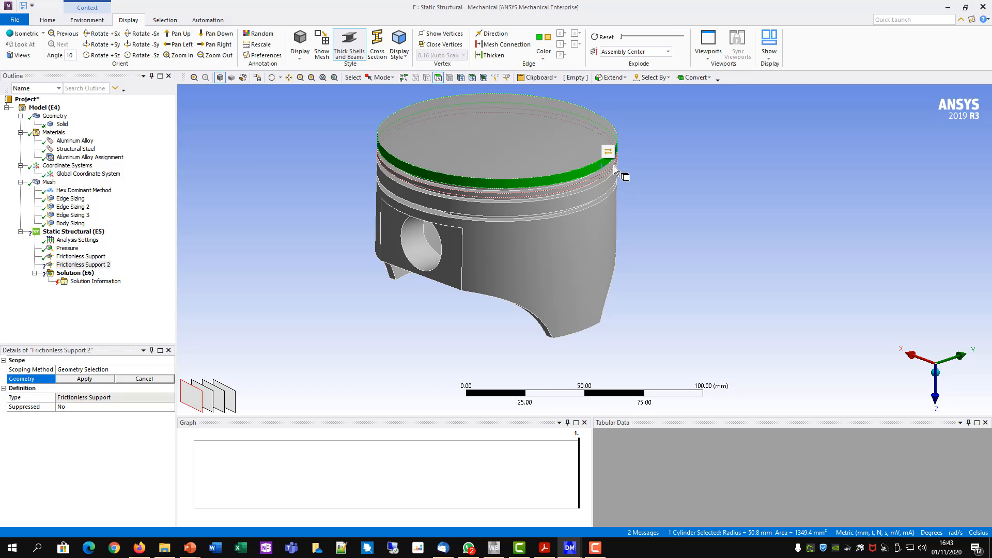
left_click(603, 187, "ctrl")
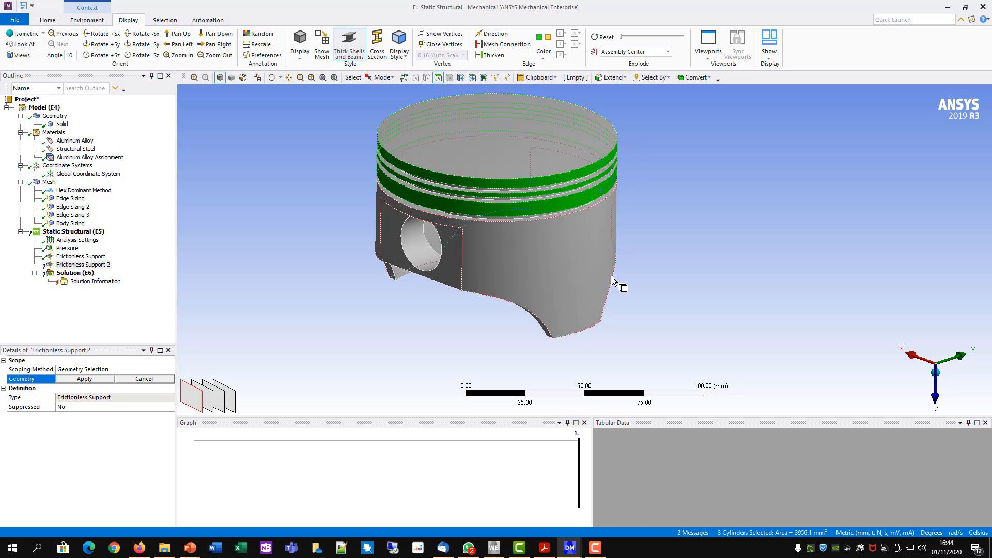
left_click(602, 261, "ctrl")
middle_click_drag(713, 255, 720, 224)
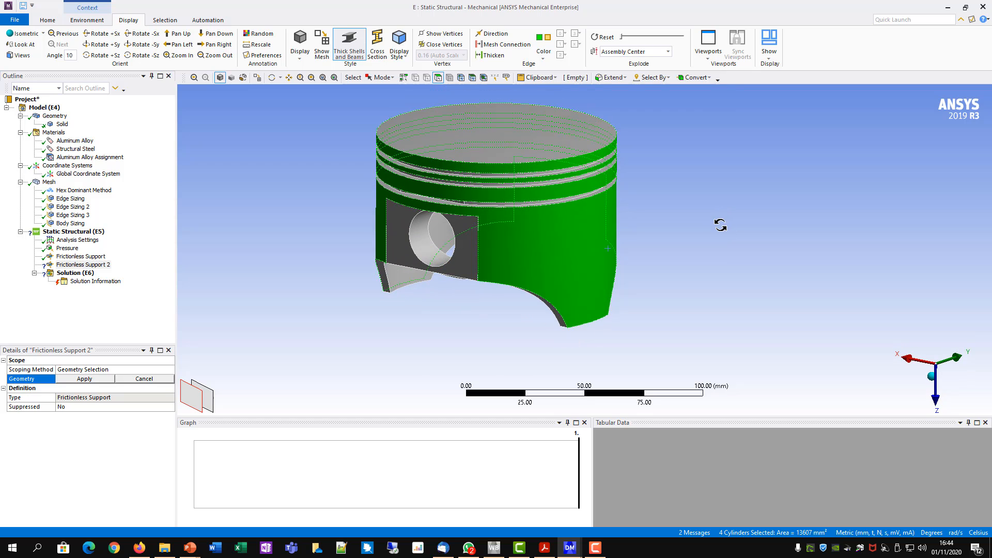
left_click(99, 380)
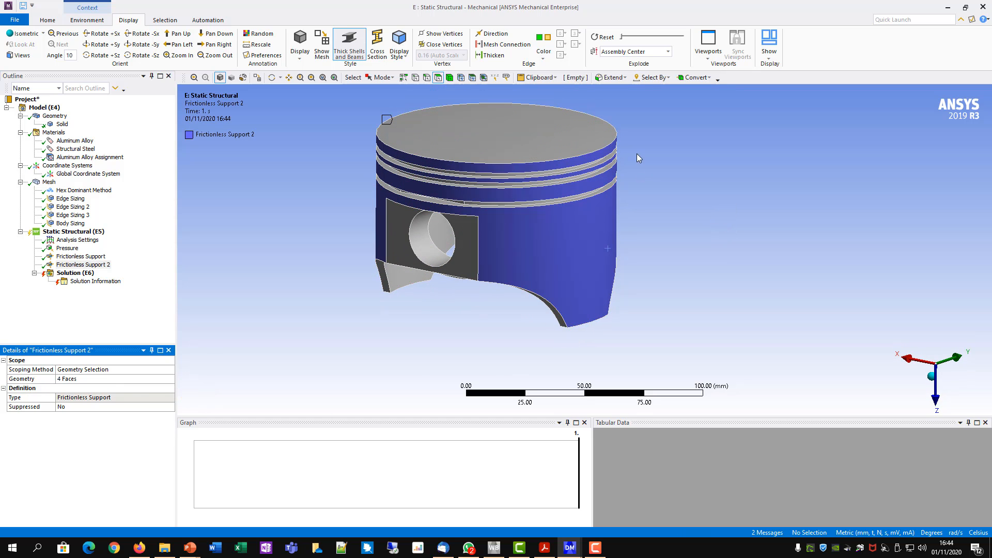
middle_click_drag(686, 202, 697, 218, "ctrl")
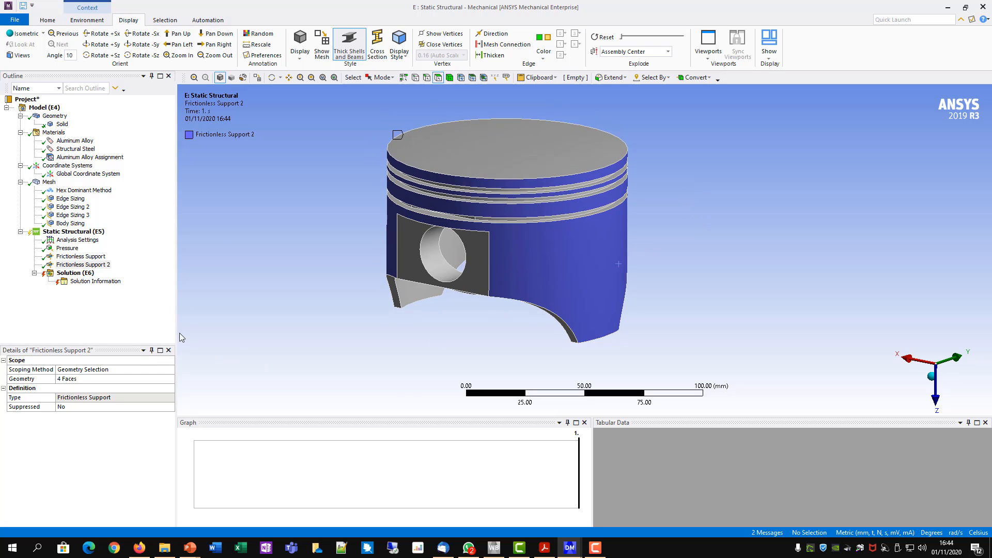
- Add Total Deformation and Equivalent (von-Mises) Stress results to the static structural solution
right_click(73, 273)
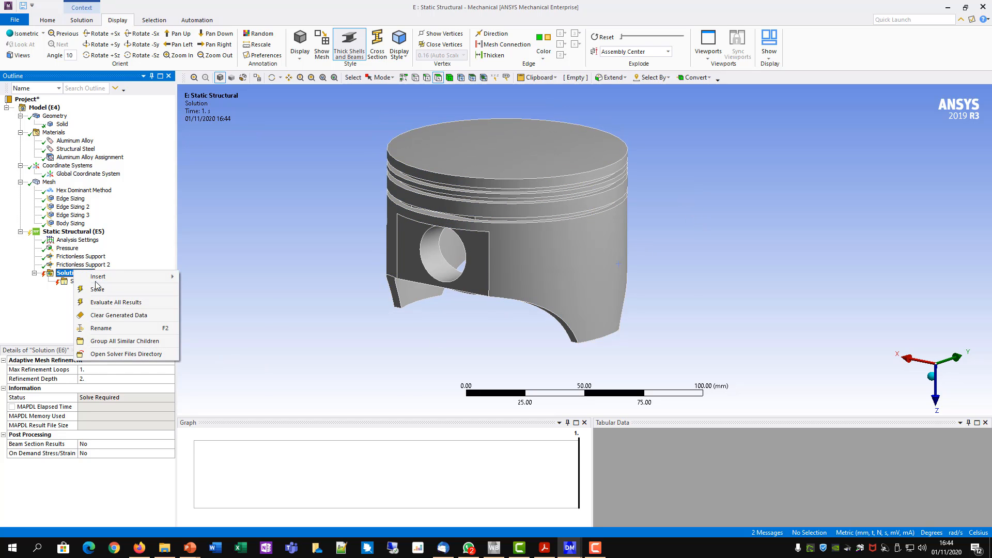
mouse_move(101, 277)
mouse_move(230, 278)
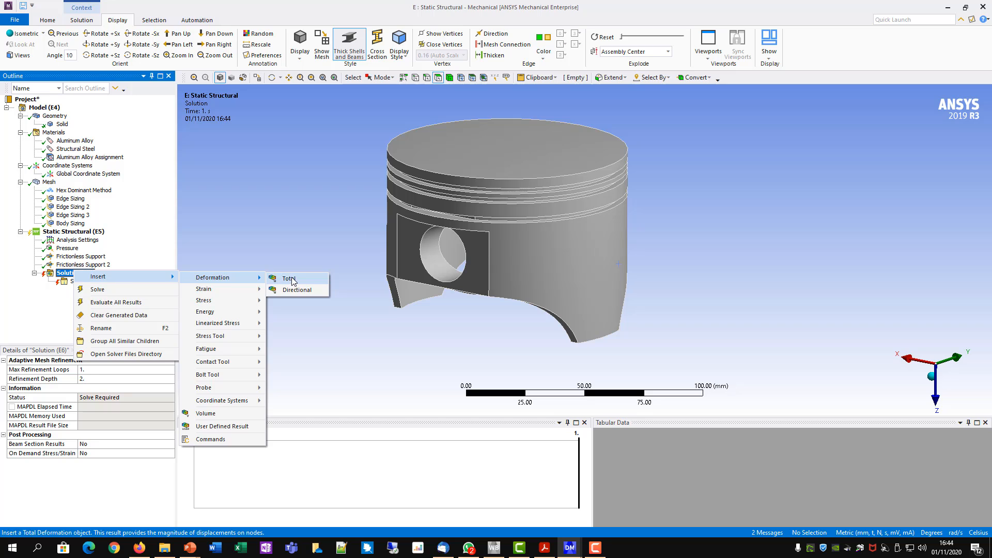
left_click(290, 279)
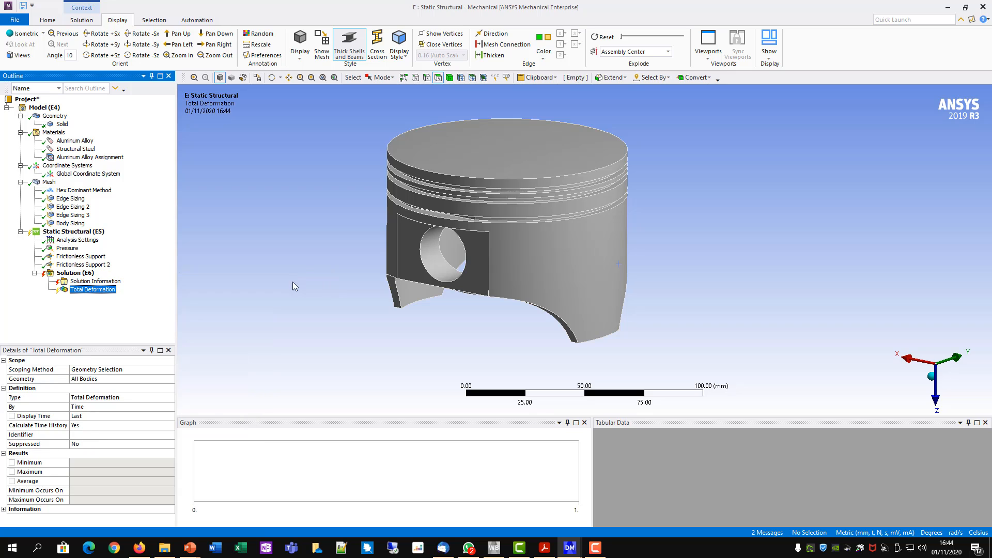
right_click(74, 277)
mouse_move(119, 278)
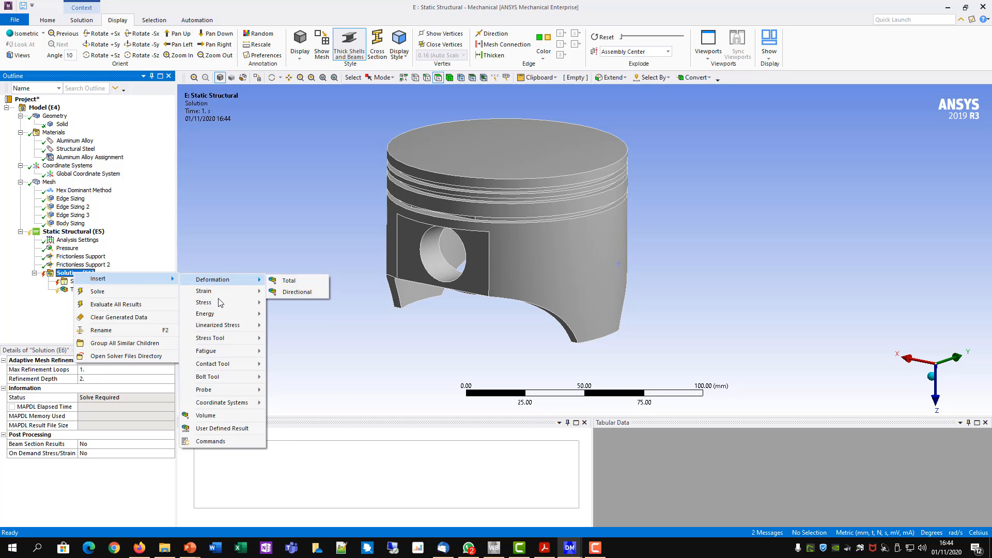
mouse_move(220, 302)
left_click(309, 305)
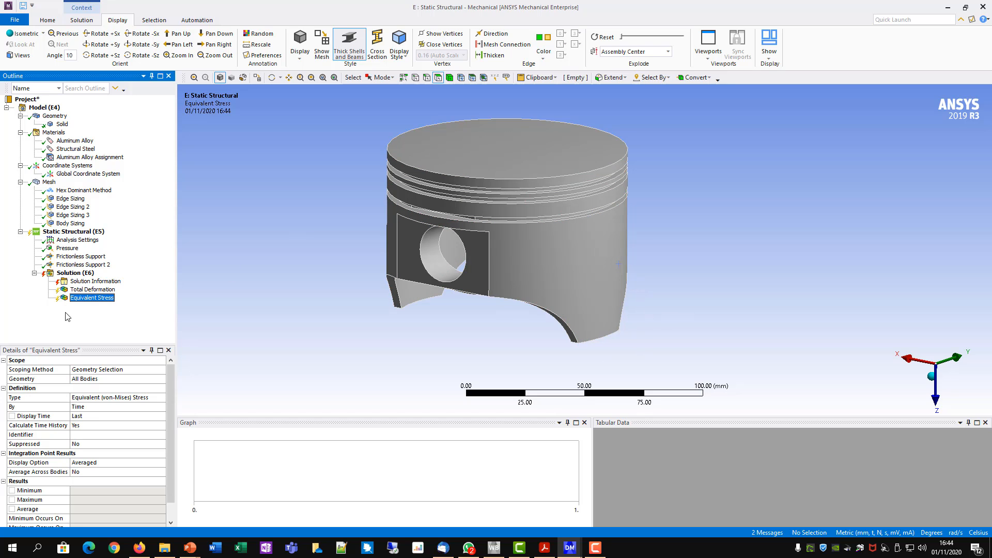
- Solve the static structural analysis and display the total deformation result on the piston
right_click(77, 236)
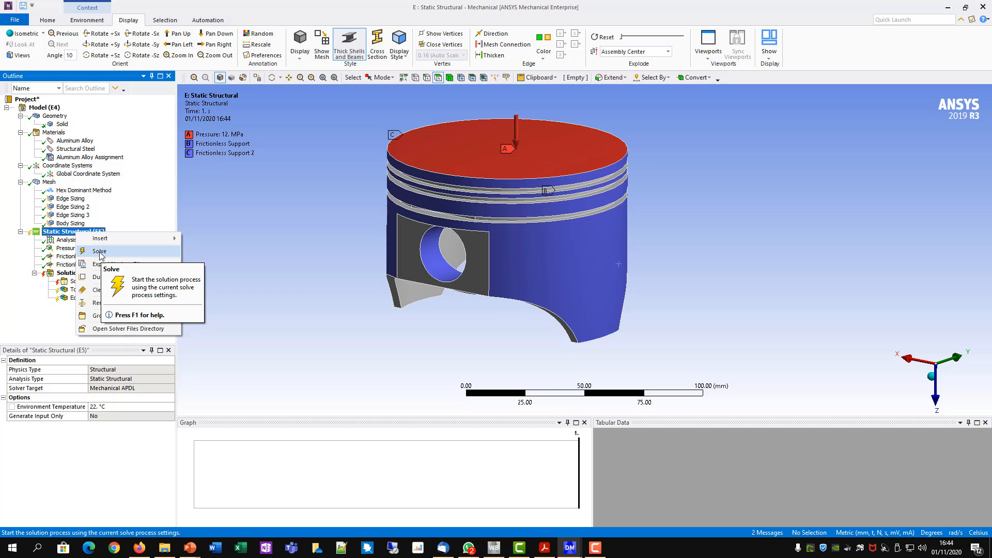
left_click(101, 252)
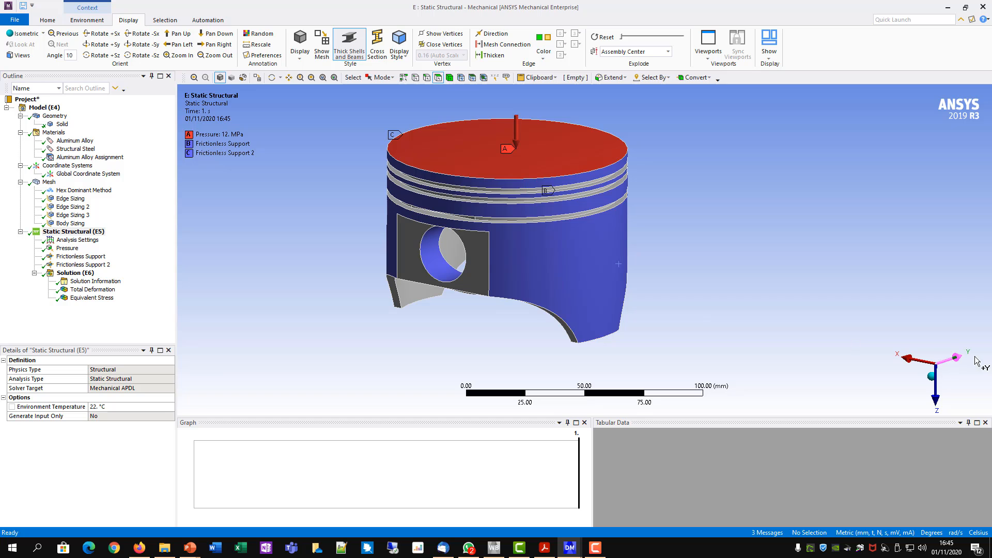
left_click(62, 273)
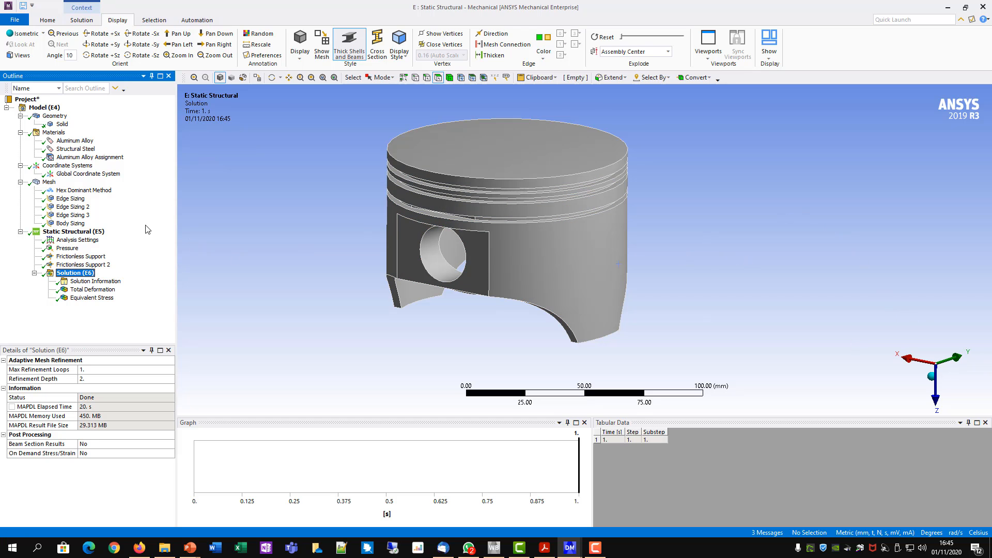
left_click(103, 293)
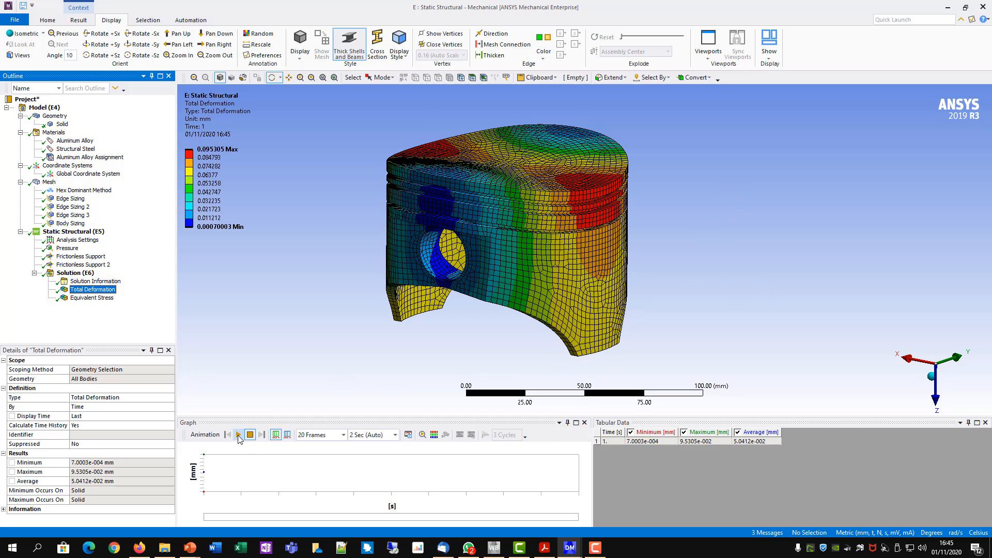
- Play and stop the Total Deformation animation of the standalone structural analysis, and display its Equivalent Stress result
left_click(240, 436)
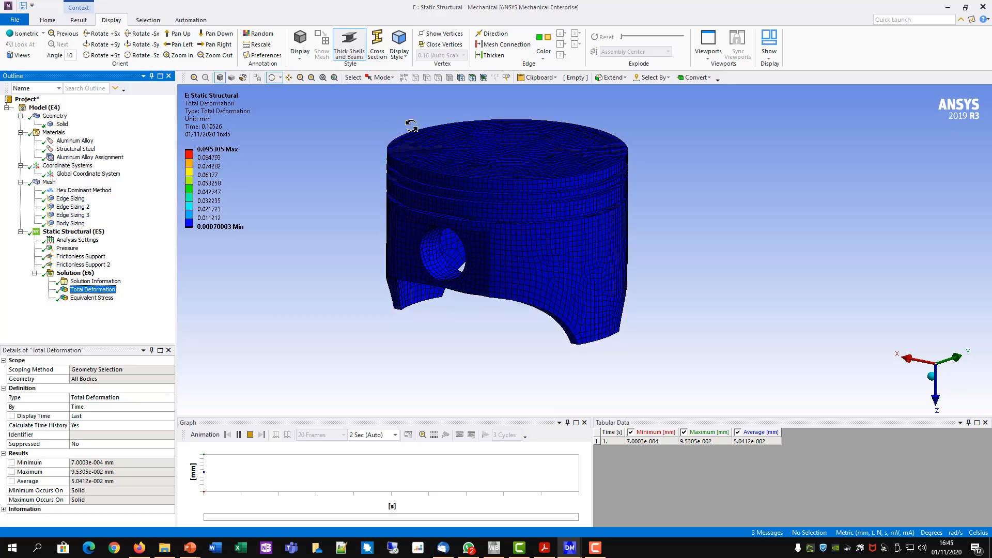
left_click(249, 435)
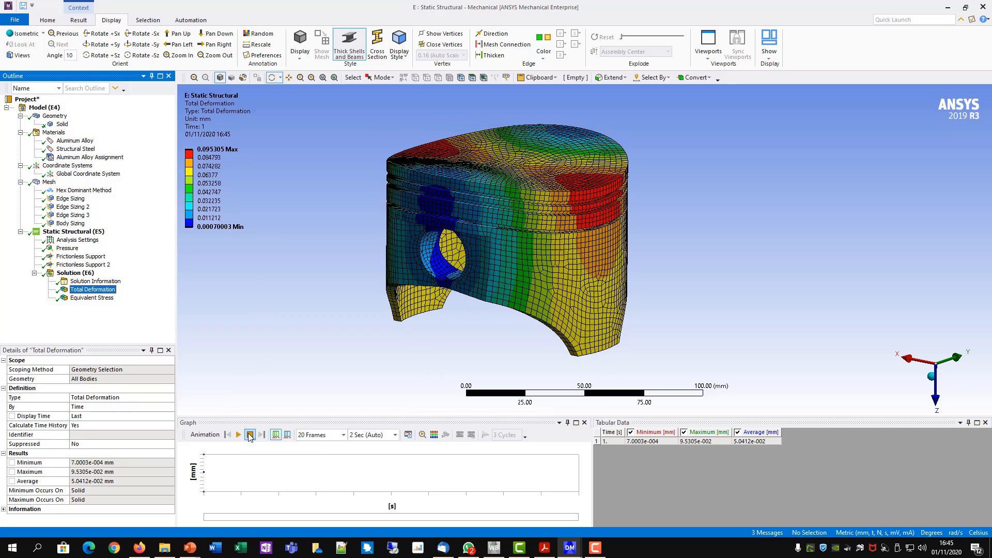
left_click(102, 300)
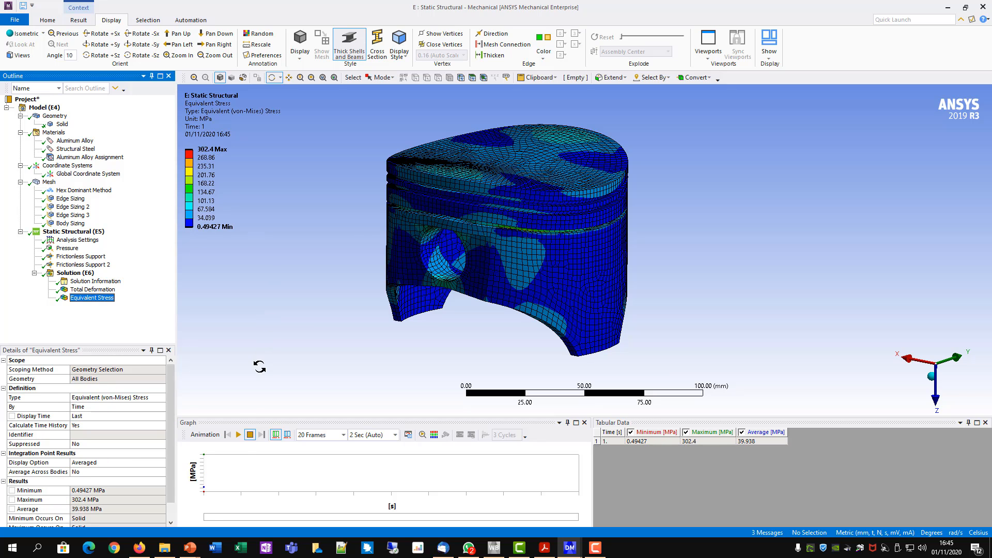
- Animate the Equivalent Stress result, examine the piston's underside, pin hole and outer skirt, and stop the animation
left_click(238, 435)
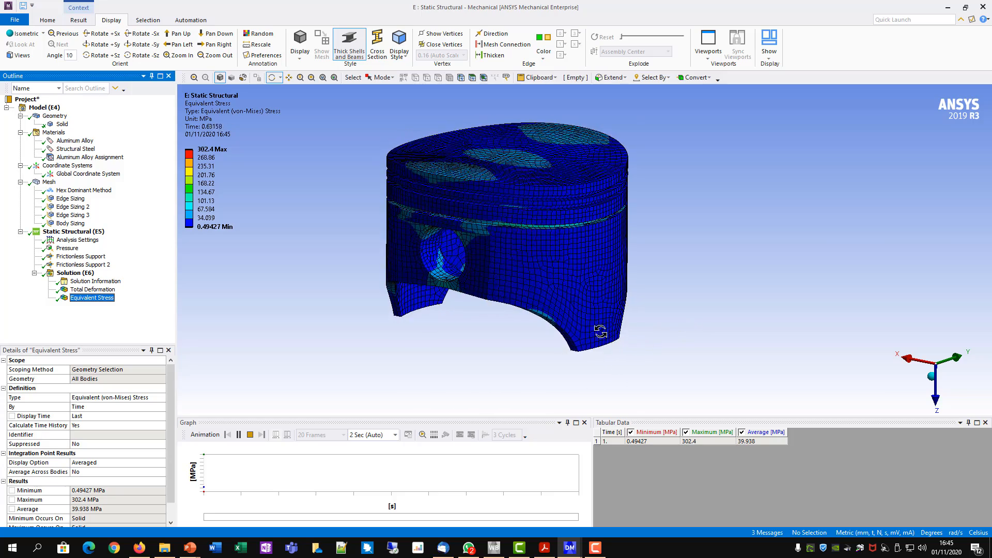
left_click_drag(600, 331, 458, 337)
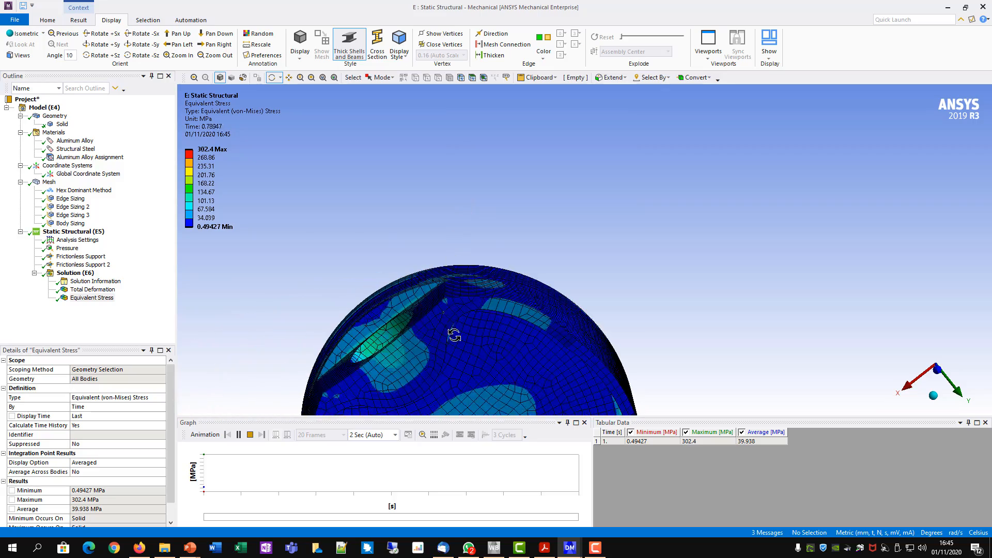
left_click_drag(553, 291, 420, 312)
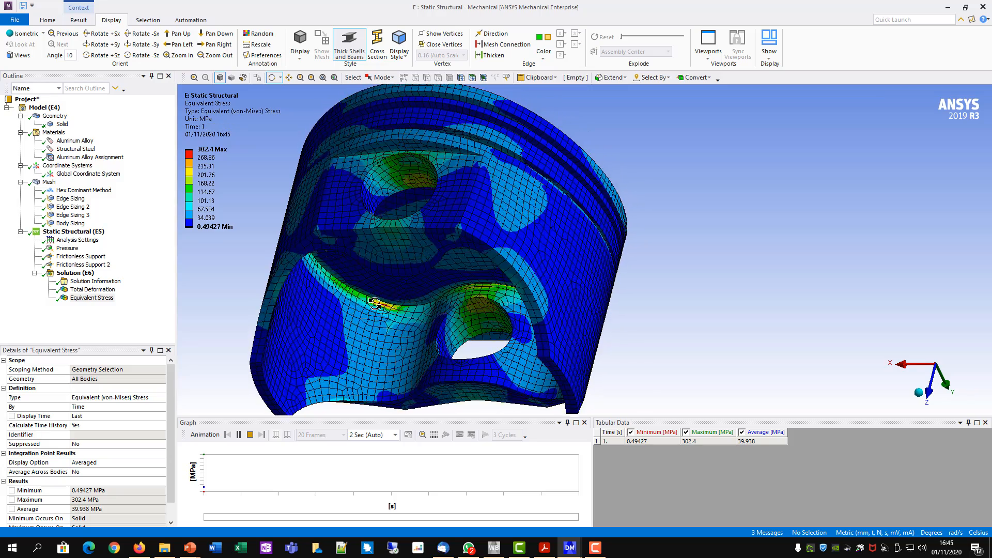
mouse_move(337, 242)
left_mouse_down()
mouse_move(348, 214)
mouse_move(336, 262)
mouse_move(352, 230)
left_mouse_up()
middle_click_drag(352, 230, 336, 207)
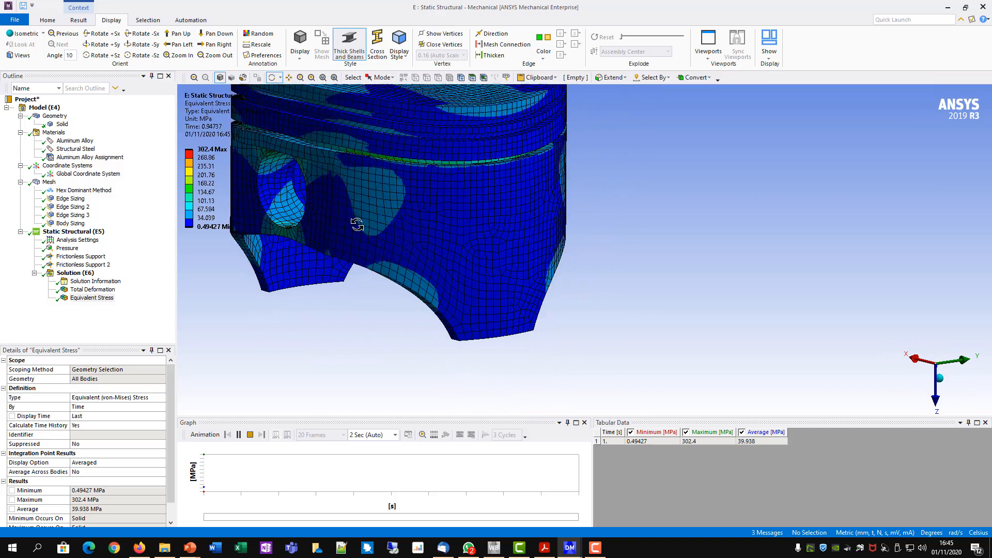
scroll(529, 286, "down", 3)
middle_click_drag(456, 260, 567, 263, "ctrl")
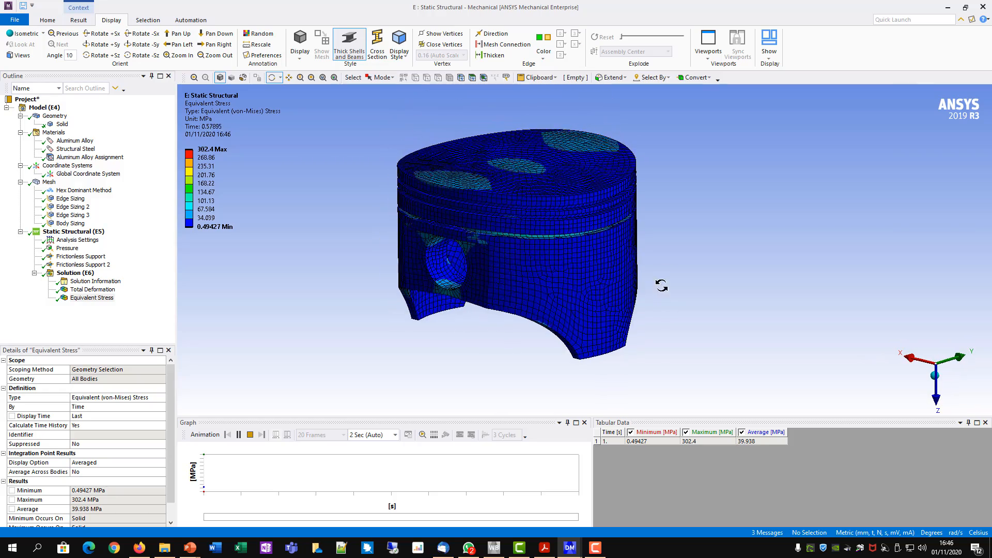
middle_click_drag(675, 274, 700, 260, "ctrl")
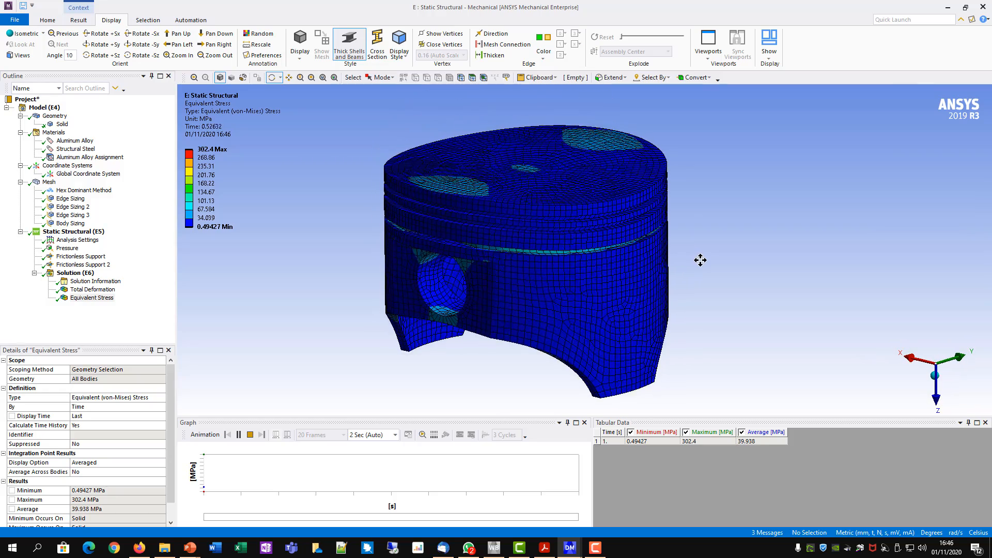
left_click(250, 435)
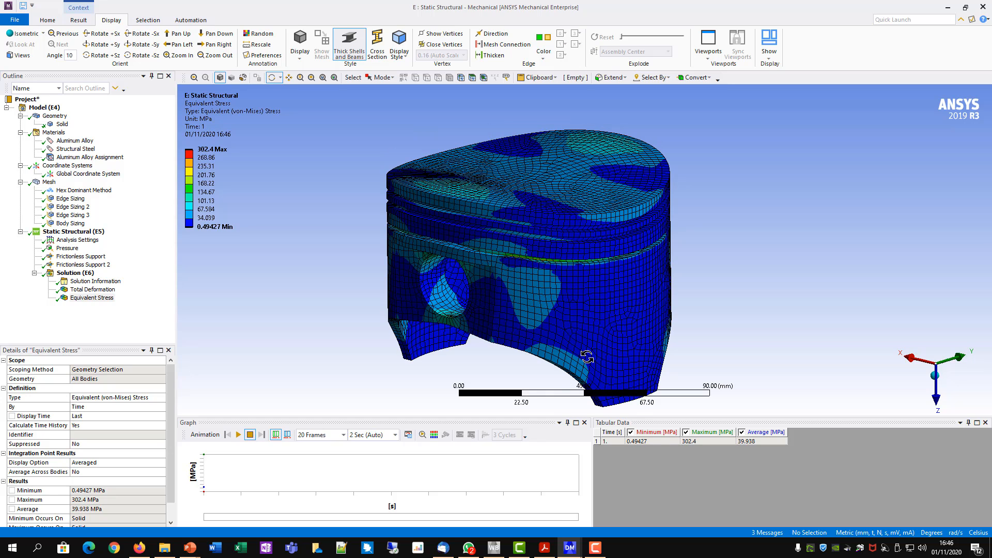
- Switch to the Multiple Systems Mechanical window and review the coupled analysis's animated Total Deformation and its Equivalent Stress with the maximum value
mouse_move(569, 548)
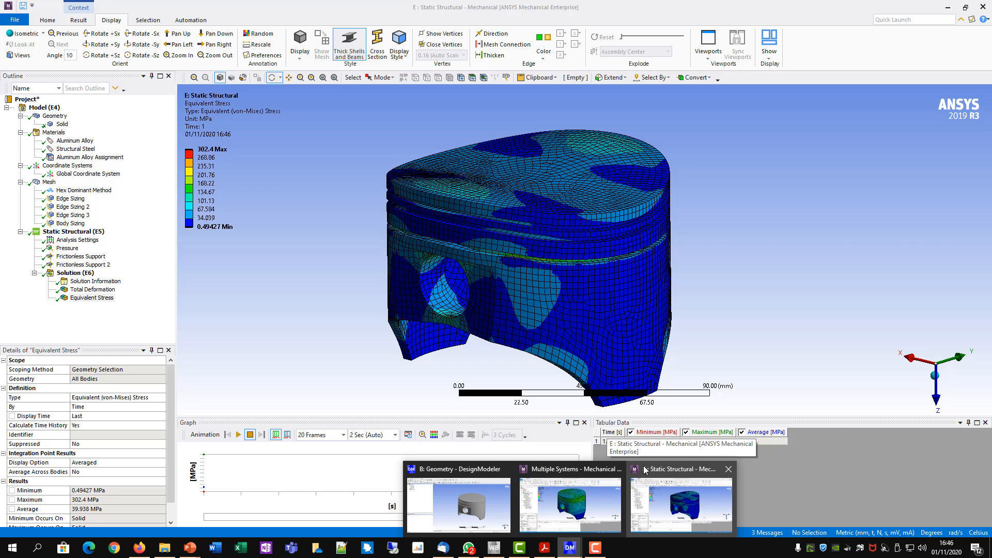
left_click(559, 512)
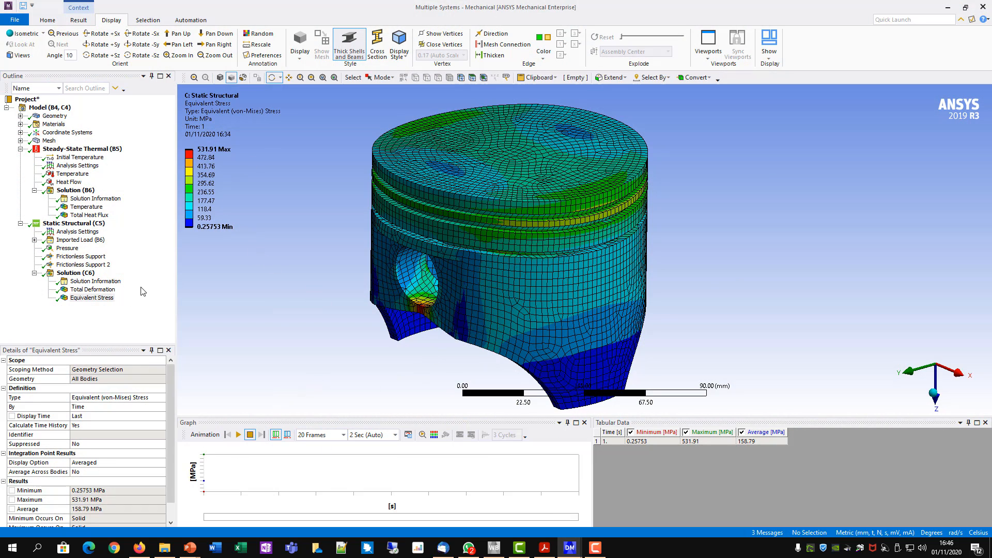
left_click(99, 290)
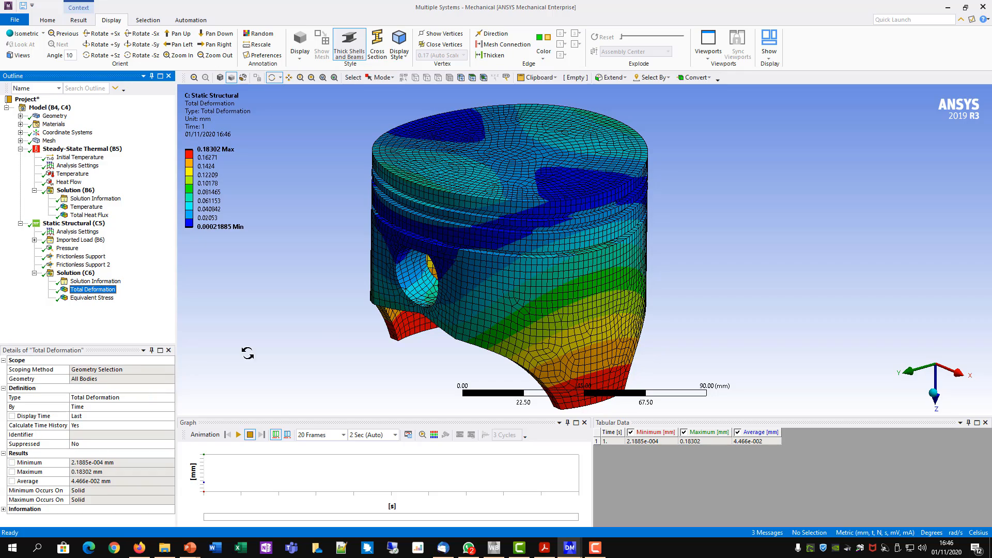
left_click(238, 435)
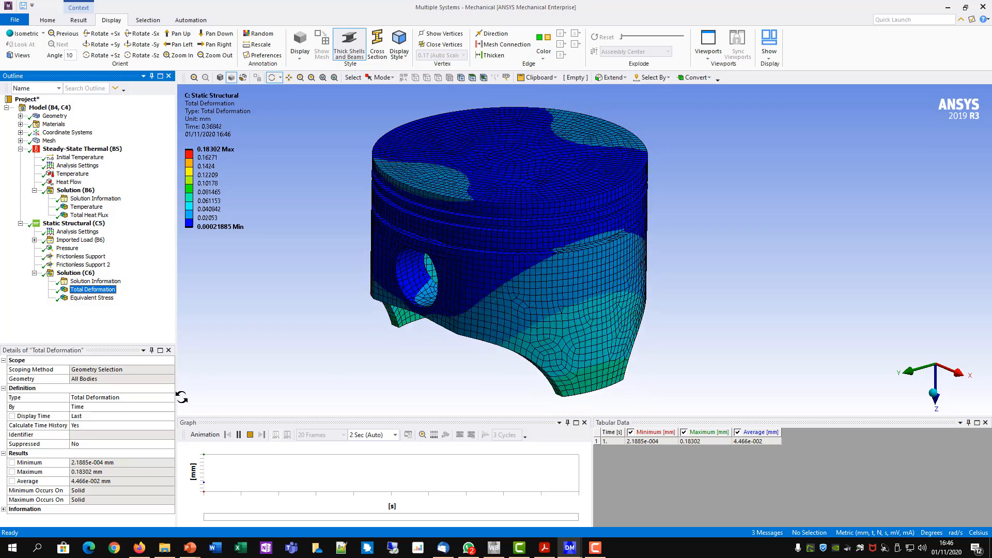
left_click(250, 435)
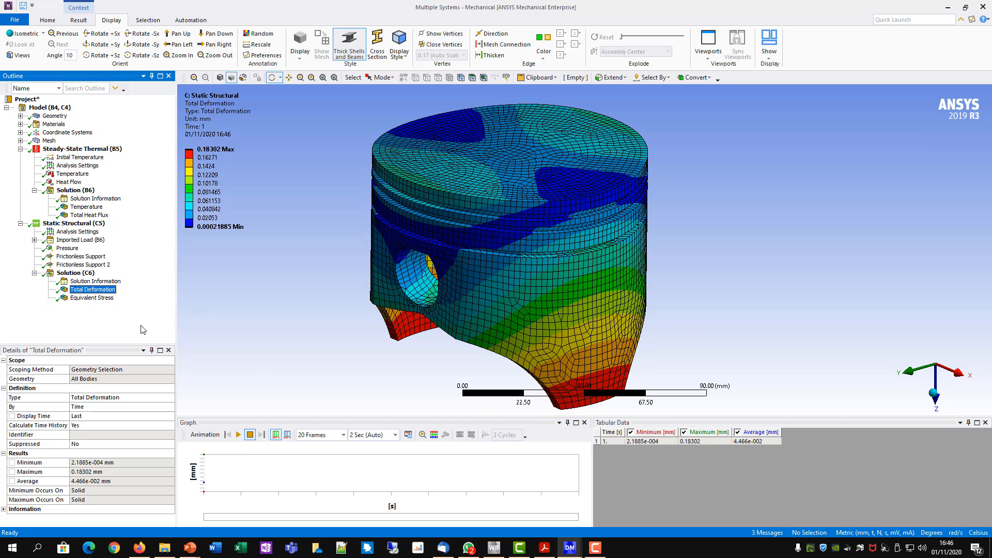
left_click(103, 302)
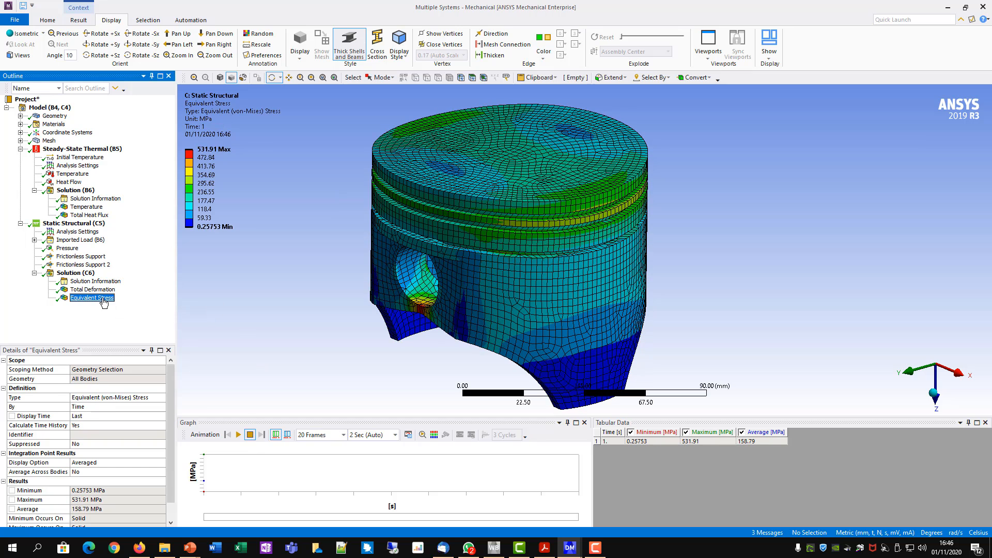
left_click(210, 153)
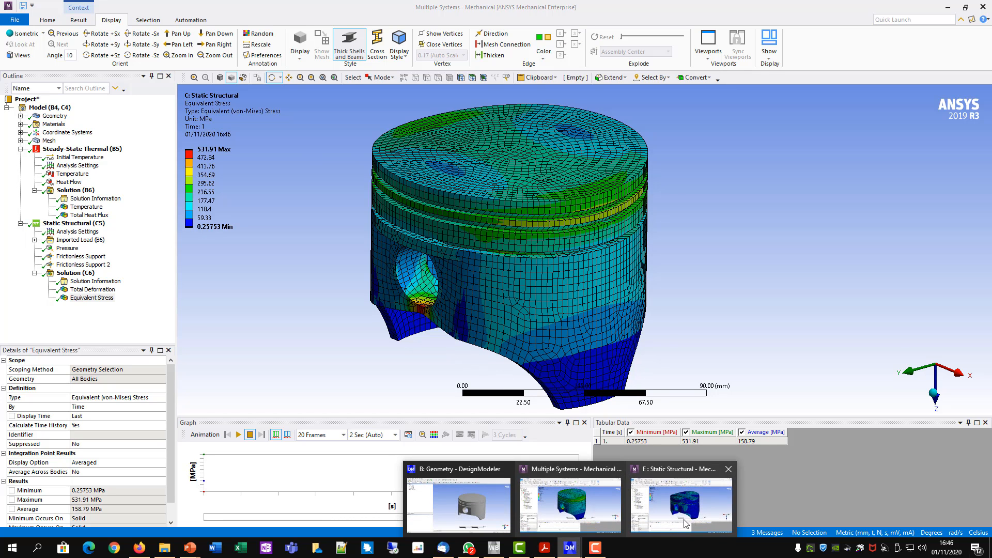
- Return to the standalone Static Structural window and replay its Total Deformation animation, finishing on the Equivalent Stress result for comparison
left_click(685, 523)
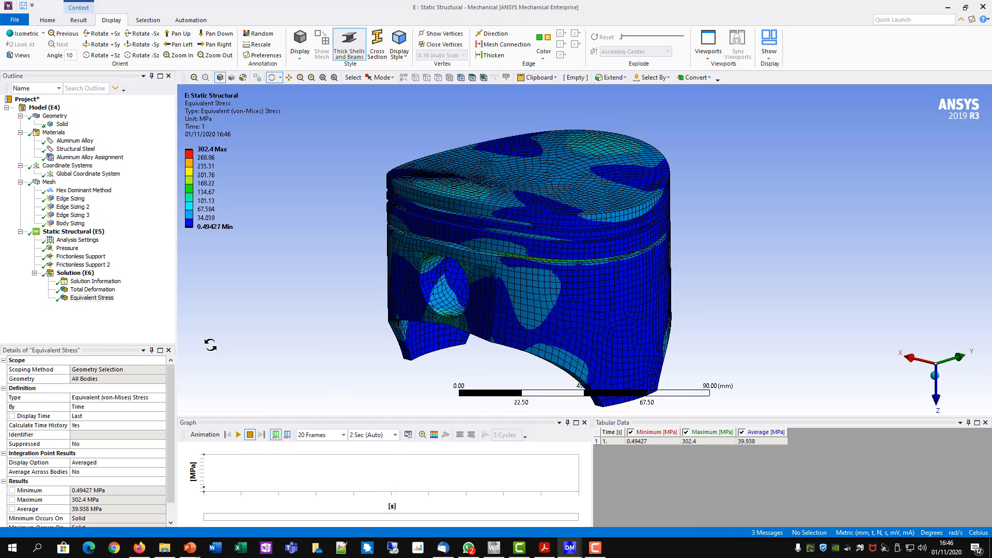
left_click(97, 289)
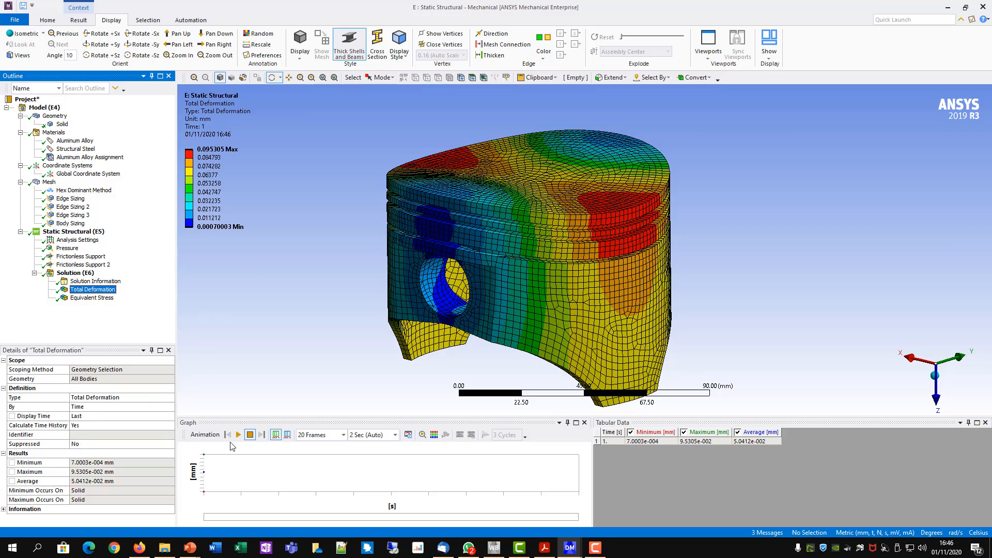
left_click(238, 435)
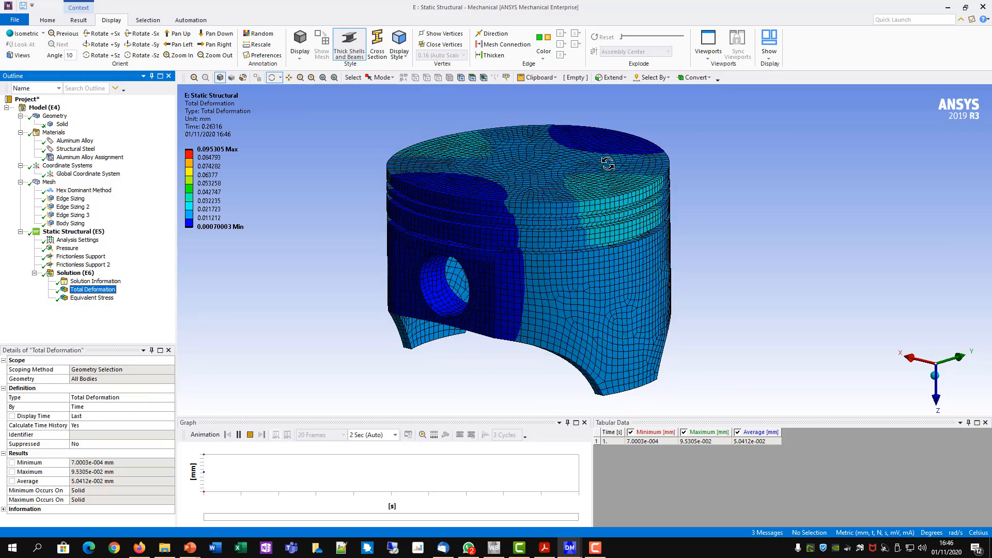
left_click(250, 435)
left_click(102, 300)
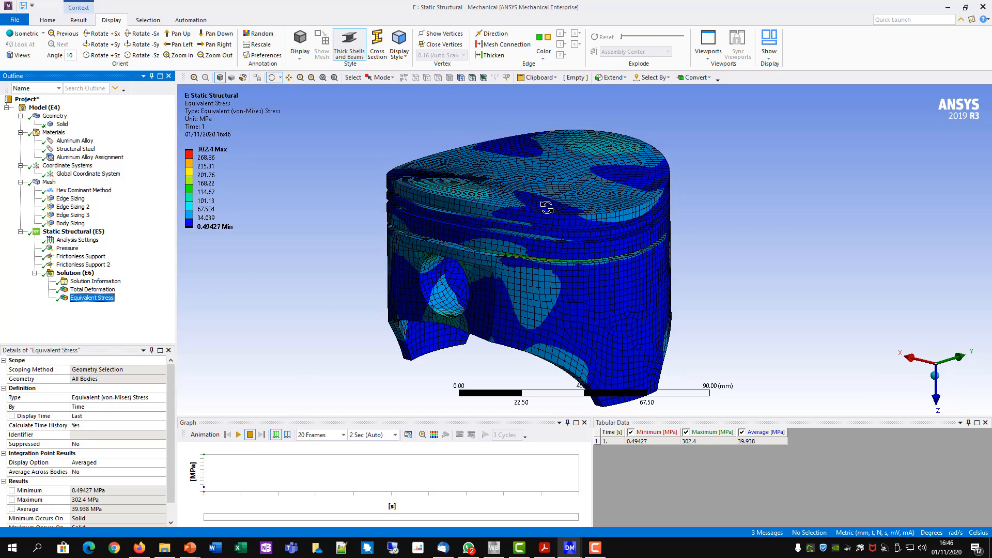